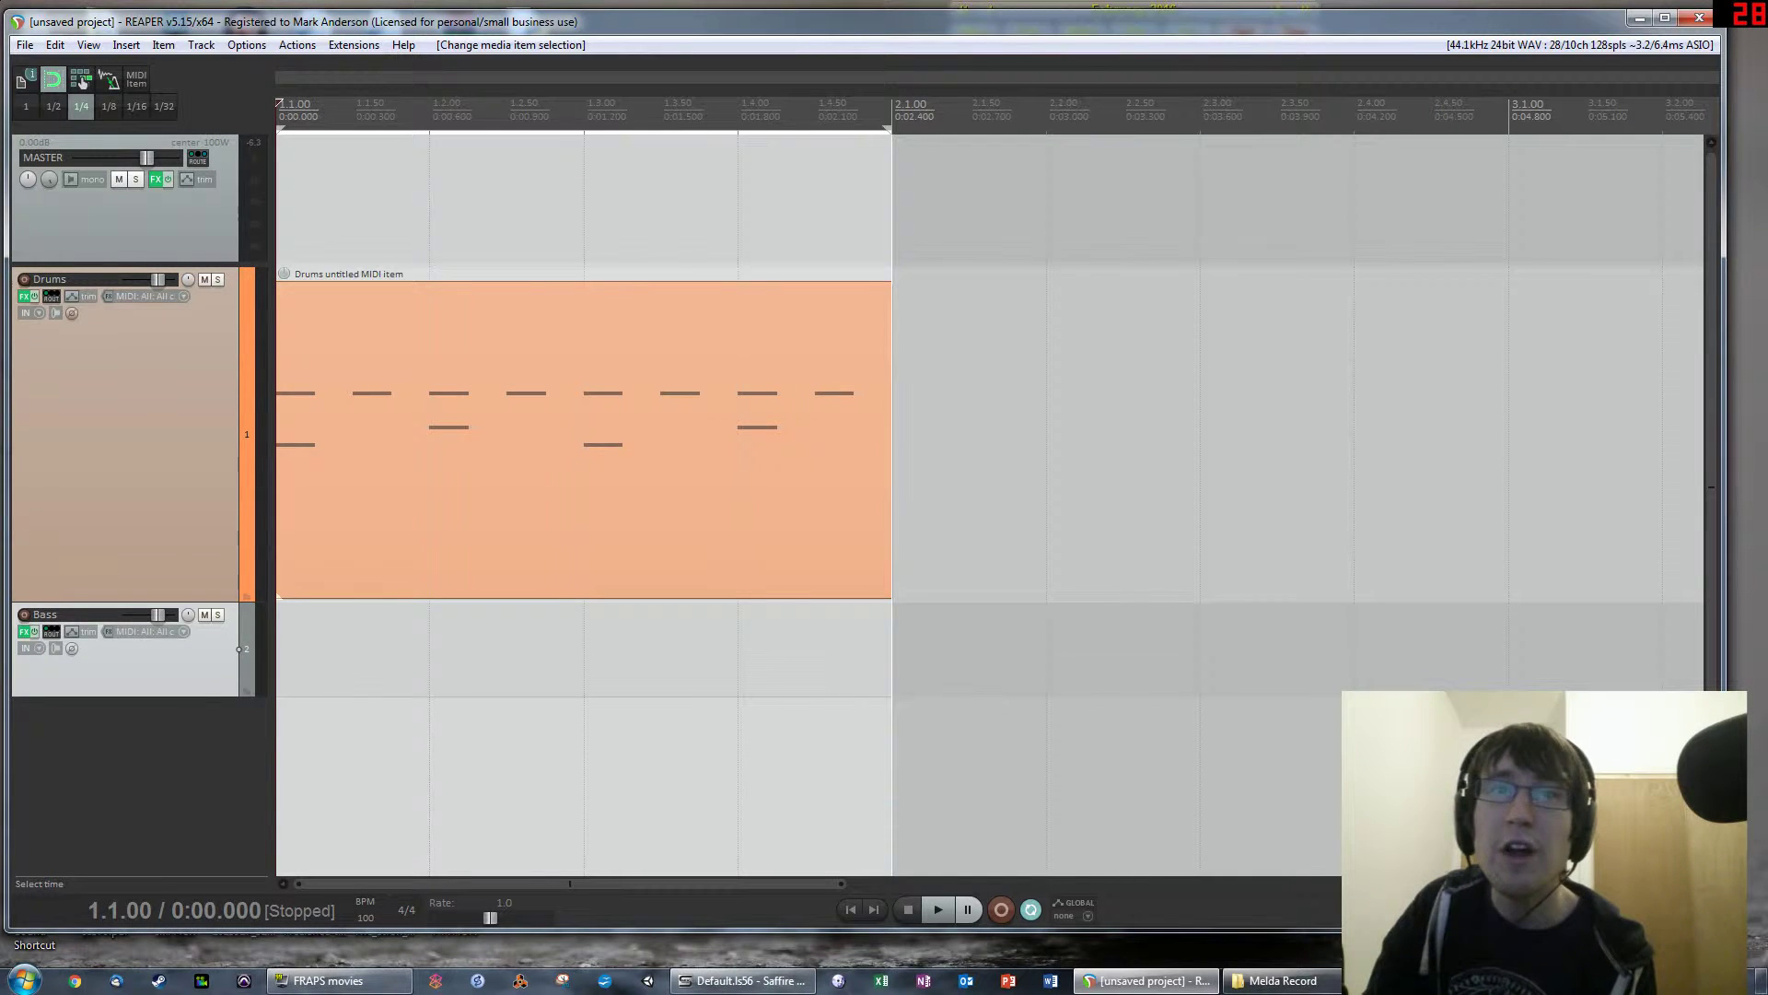
# Open the Drums MIDI item in the note editor and play its one-bar pattern from the start
pyautogui.doubleClick(411, 519)
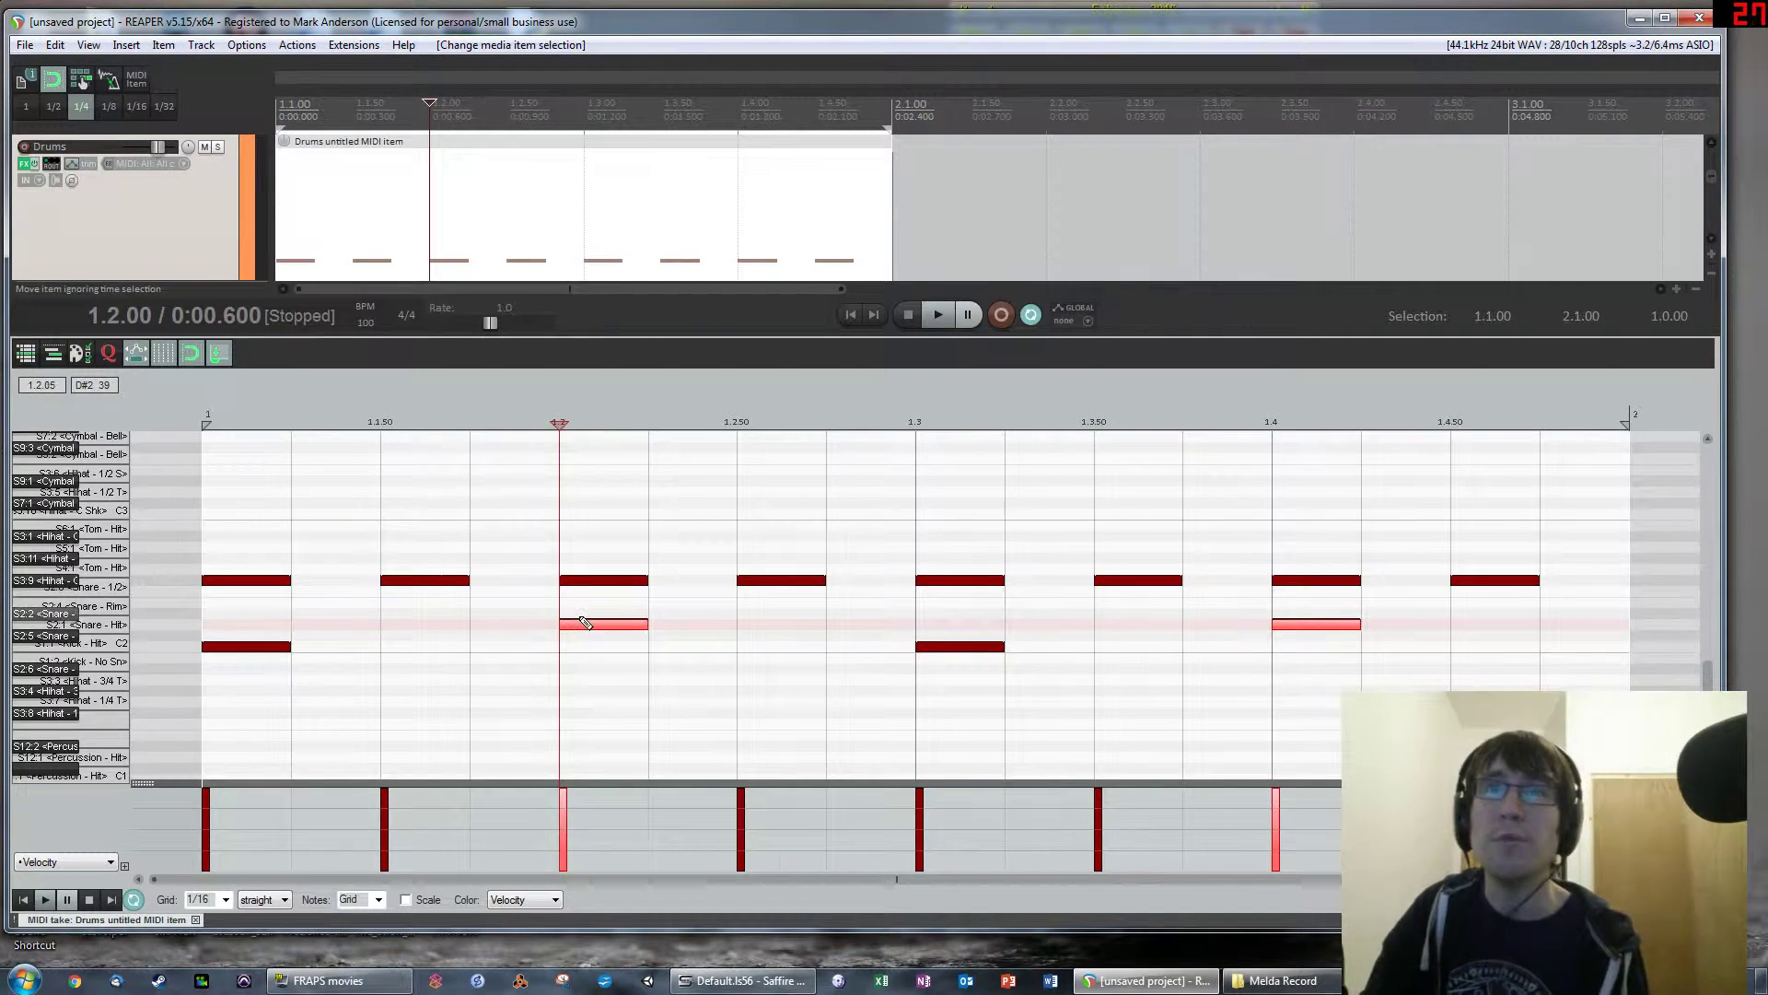
pyautogui.press('Home')
pyautogui.press('space')
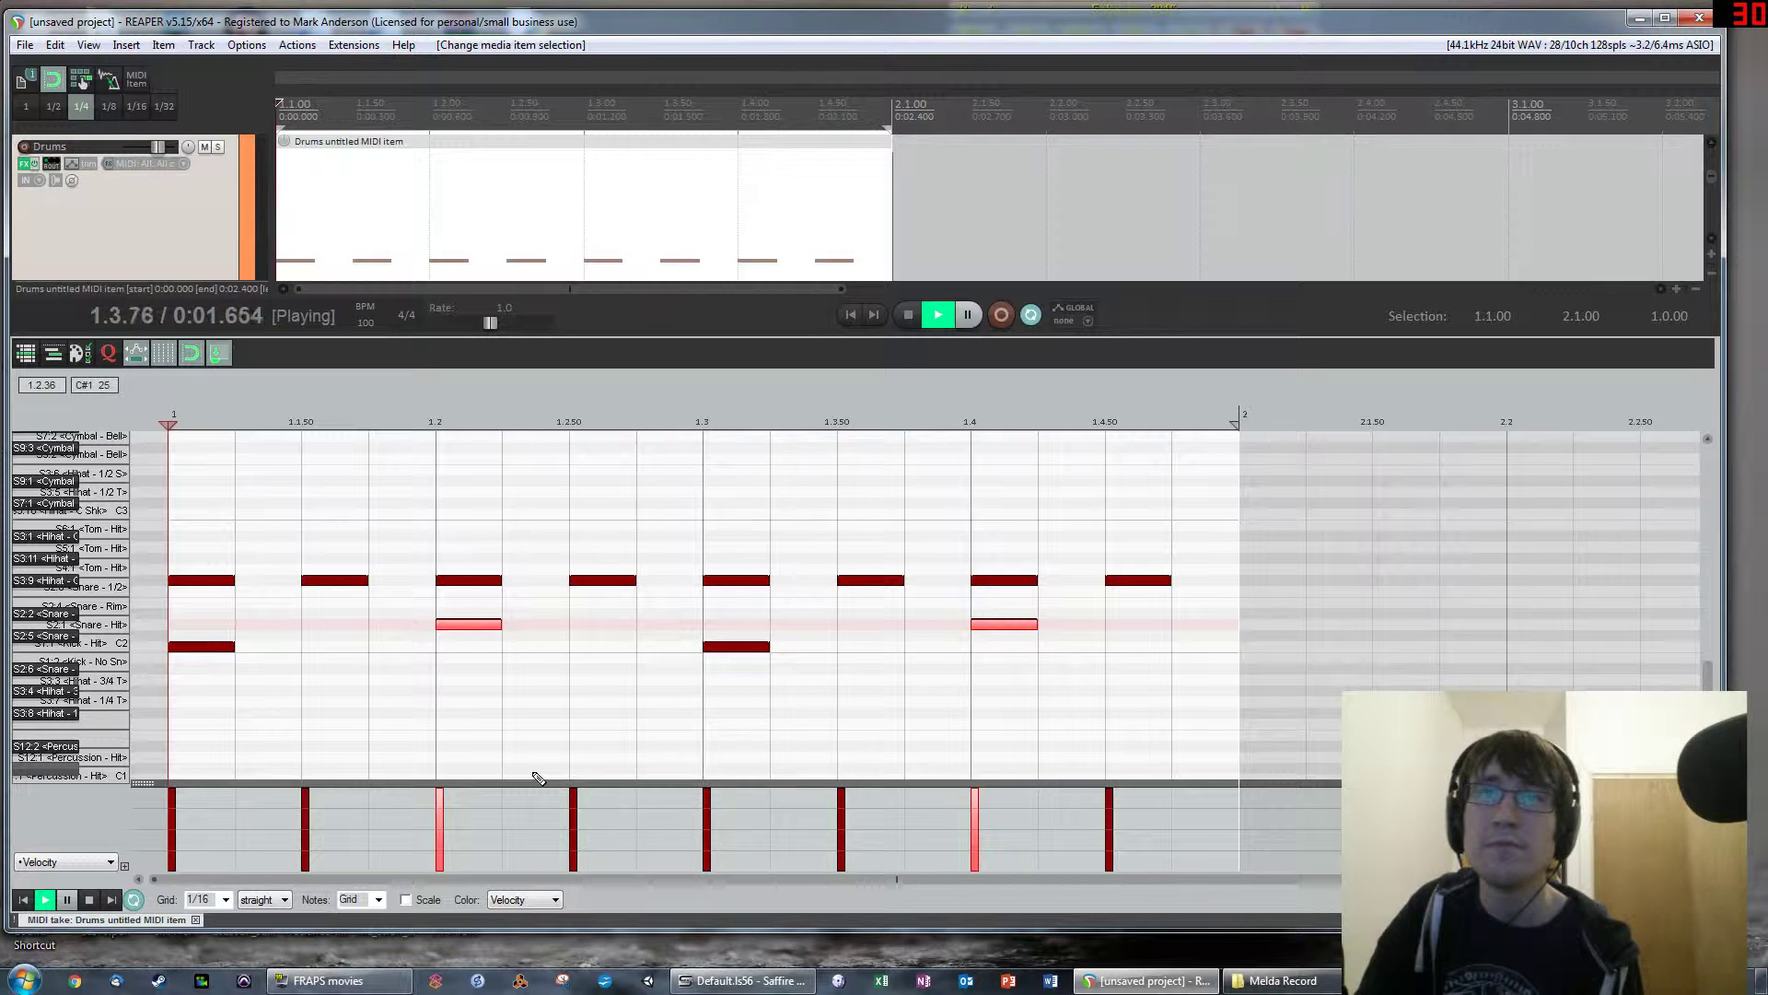
pyautogui.press('space')
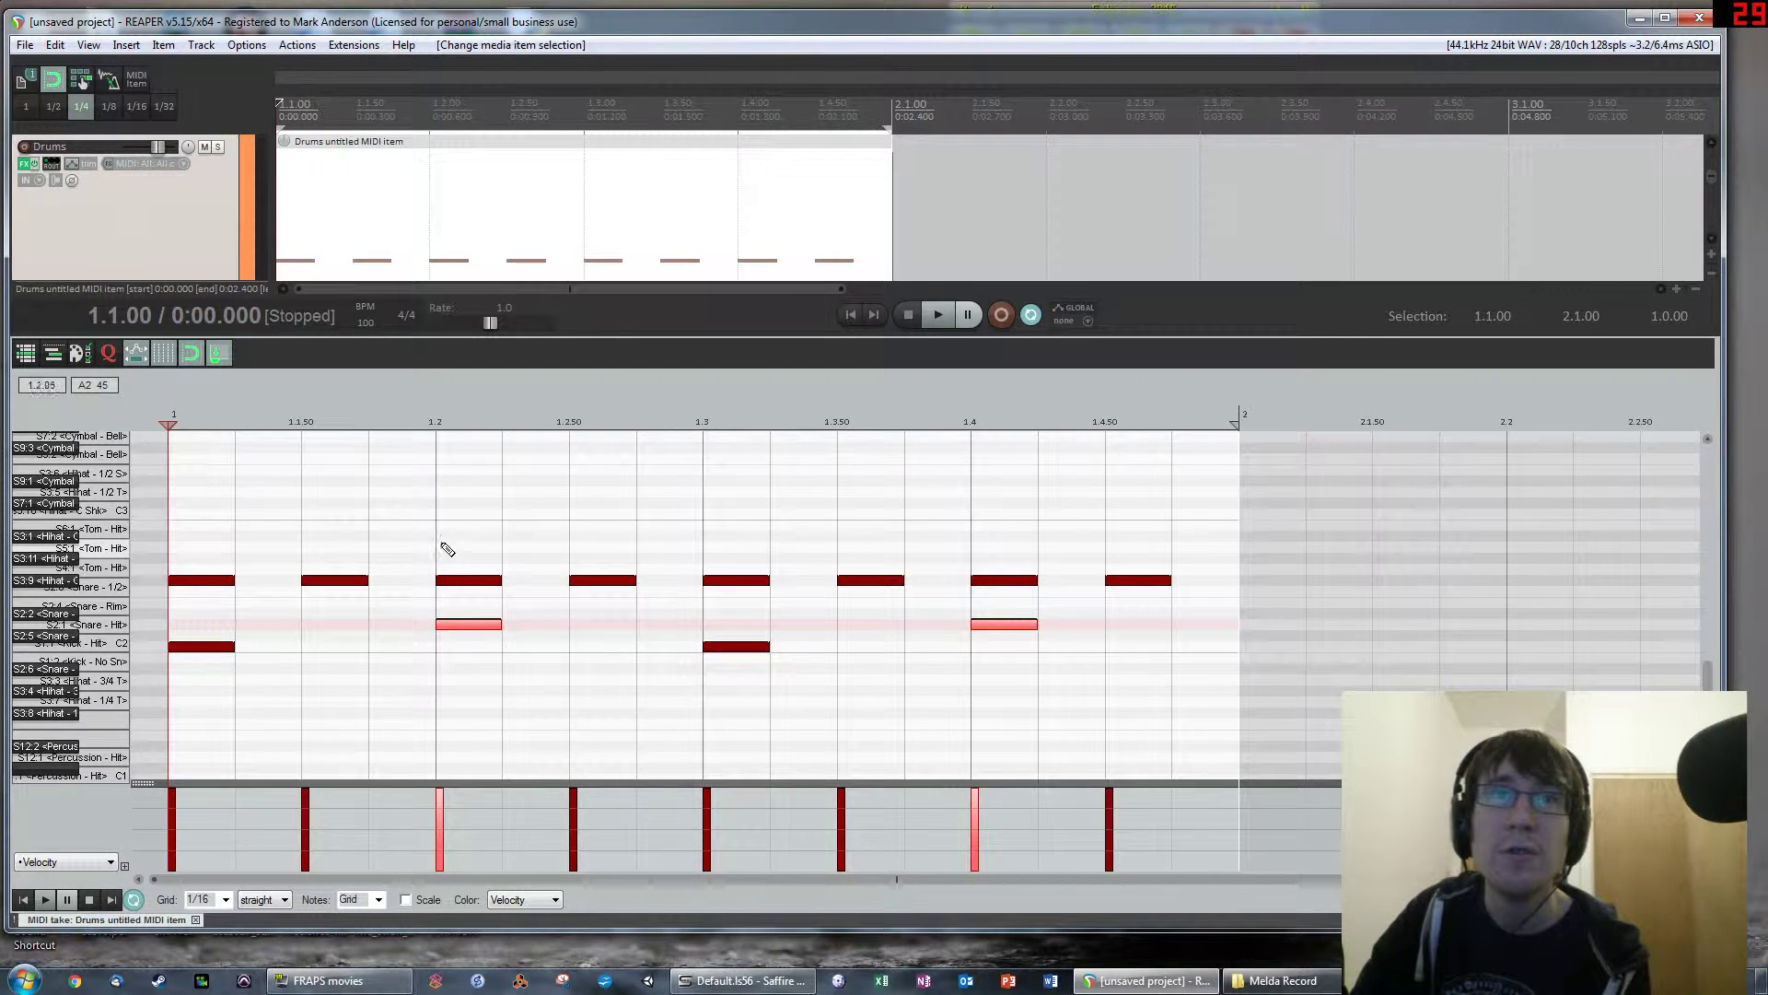
pyautogui.click(225, 899)
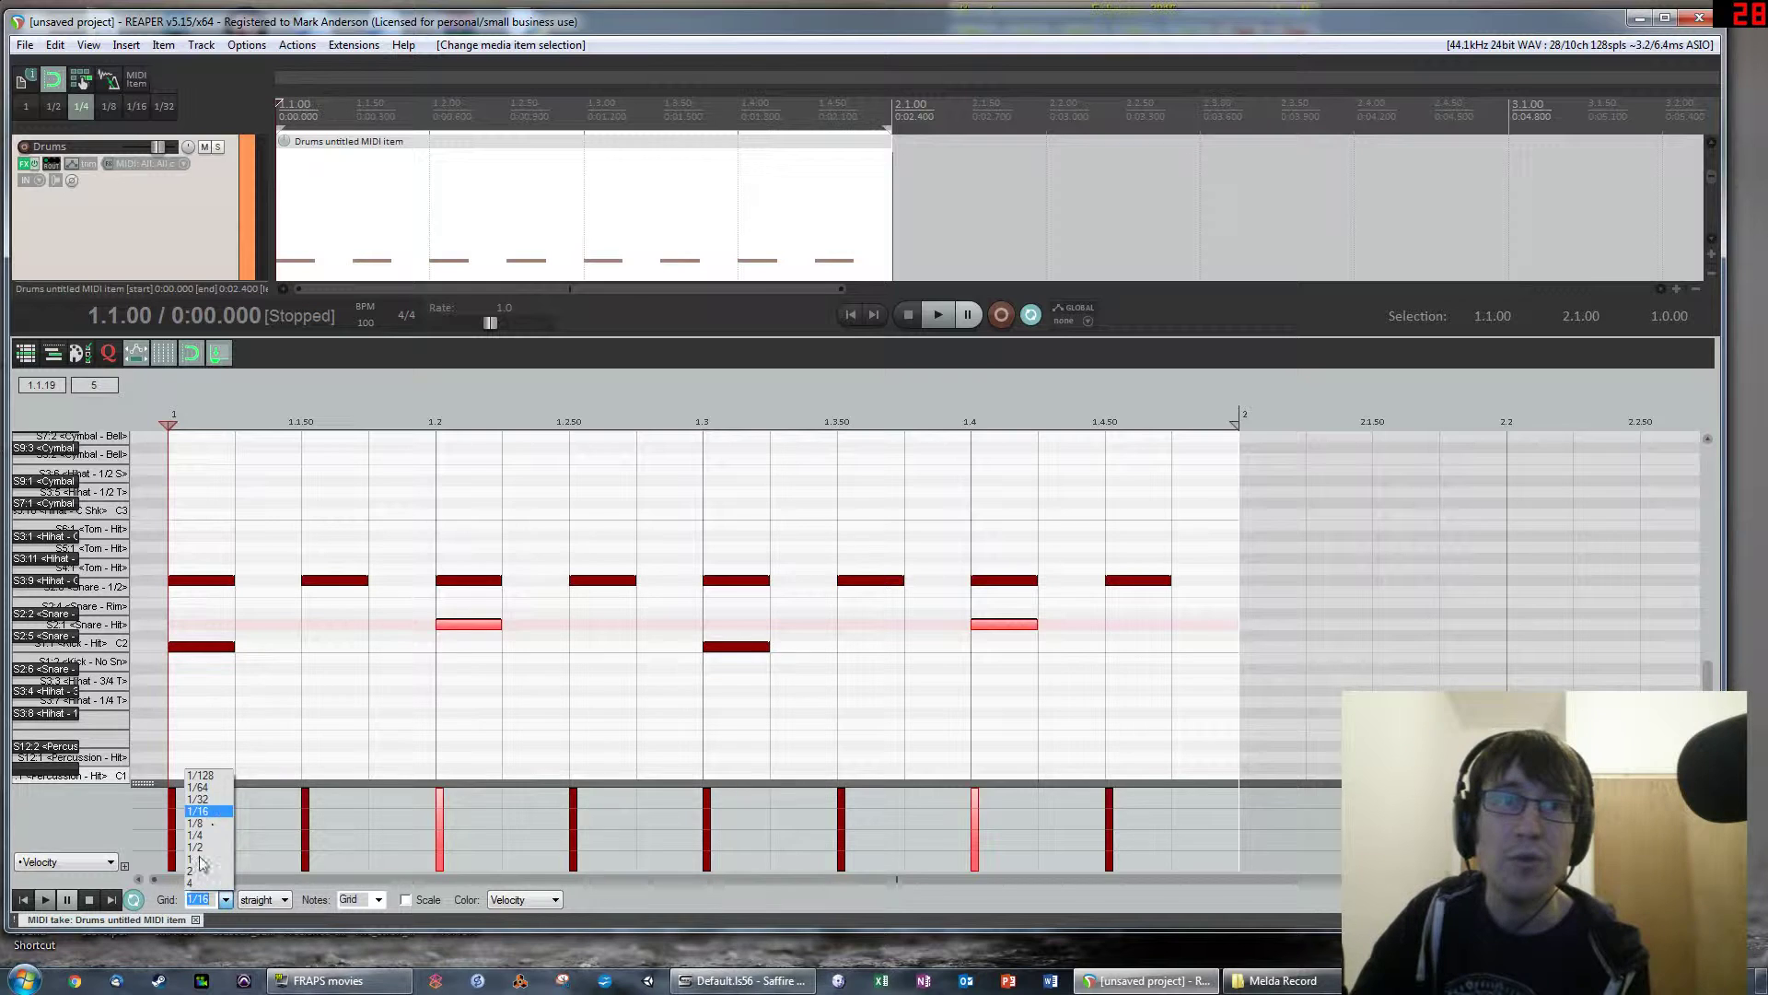
pyautogui.click(198, 810)
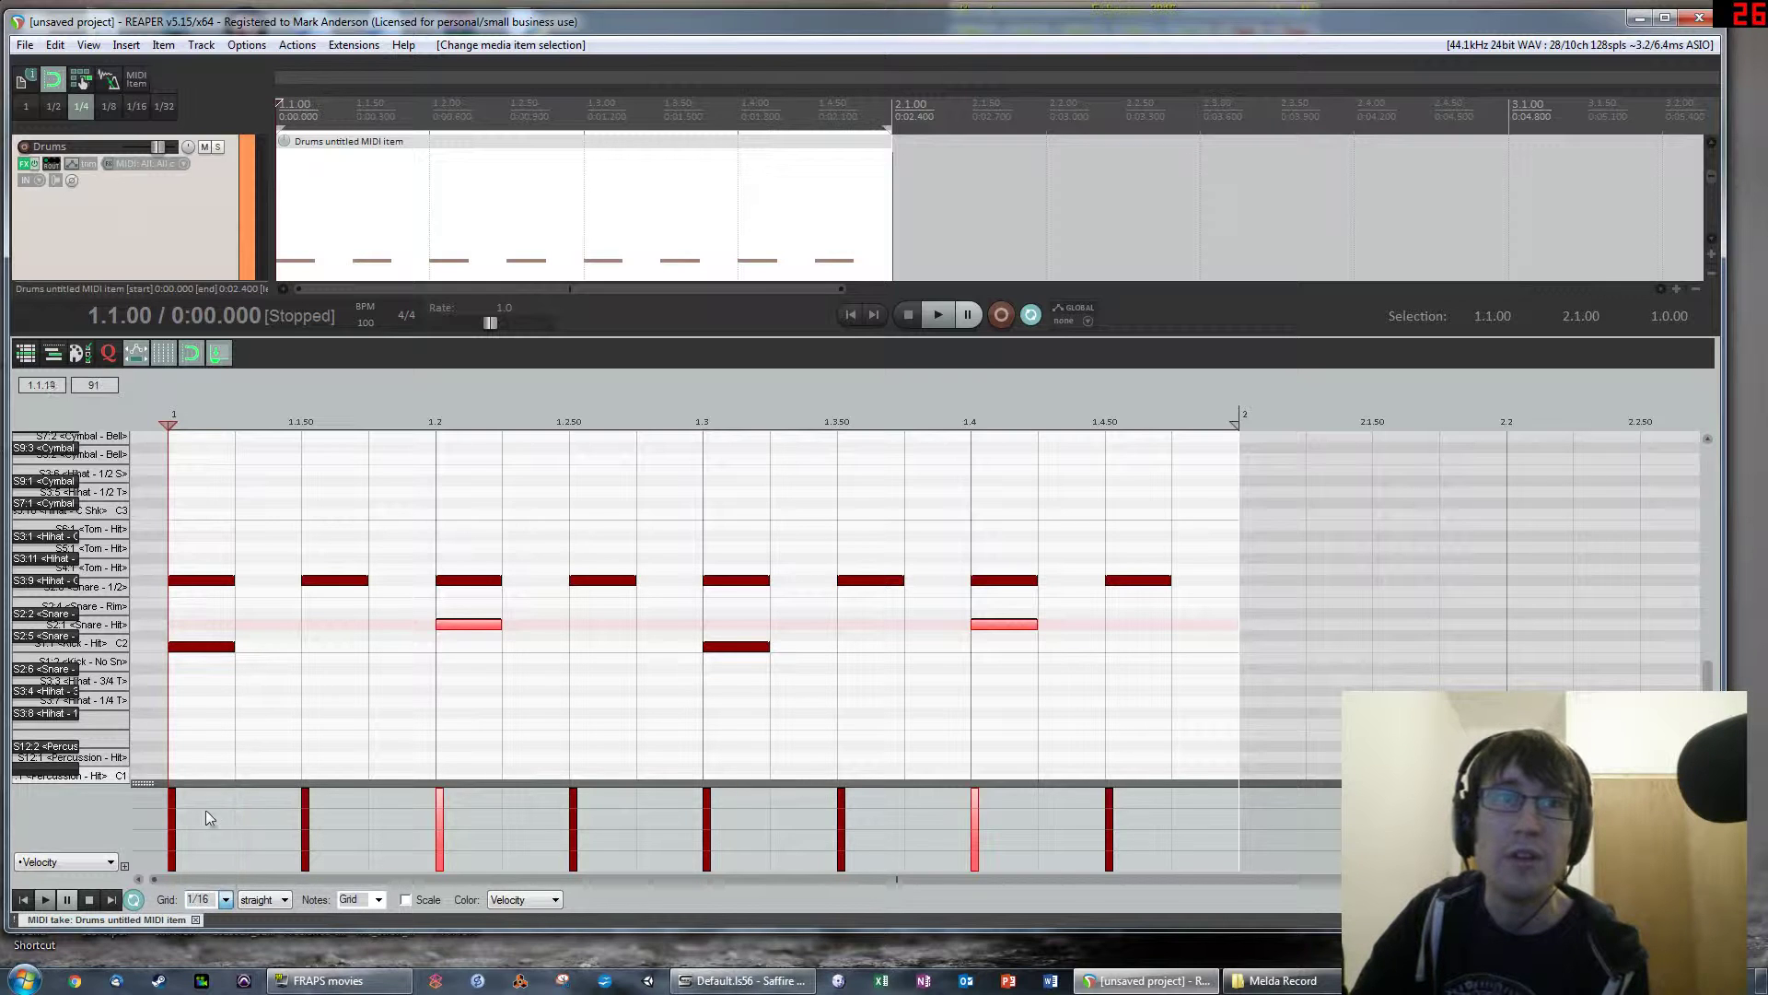
pyautogui.click(212, 582)
pyautogui.click(335, 582)
pyautogui.click(468, 582)
pyautogui.click(589, 582)
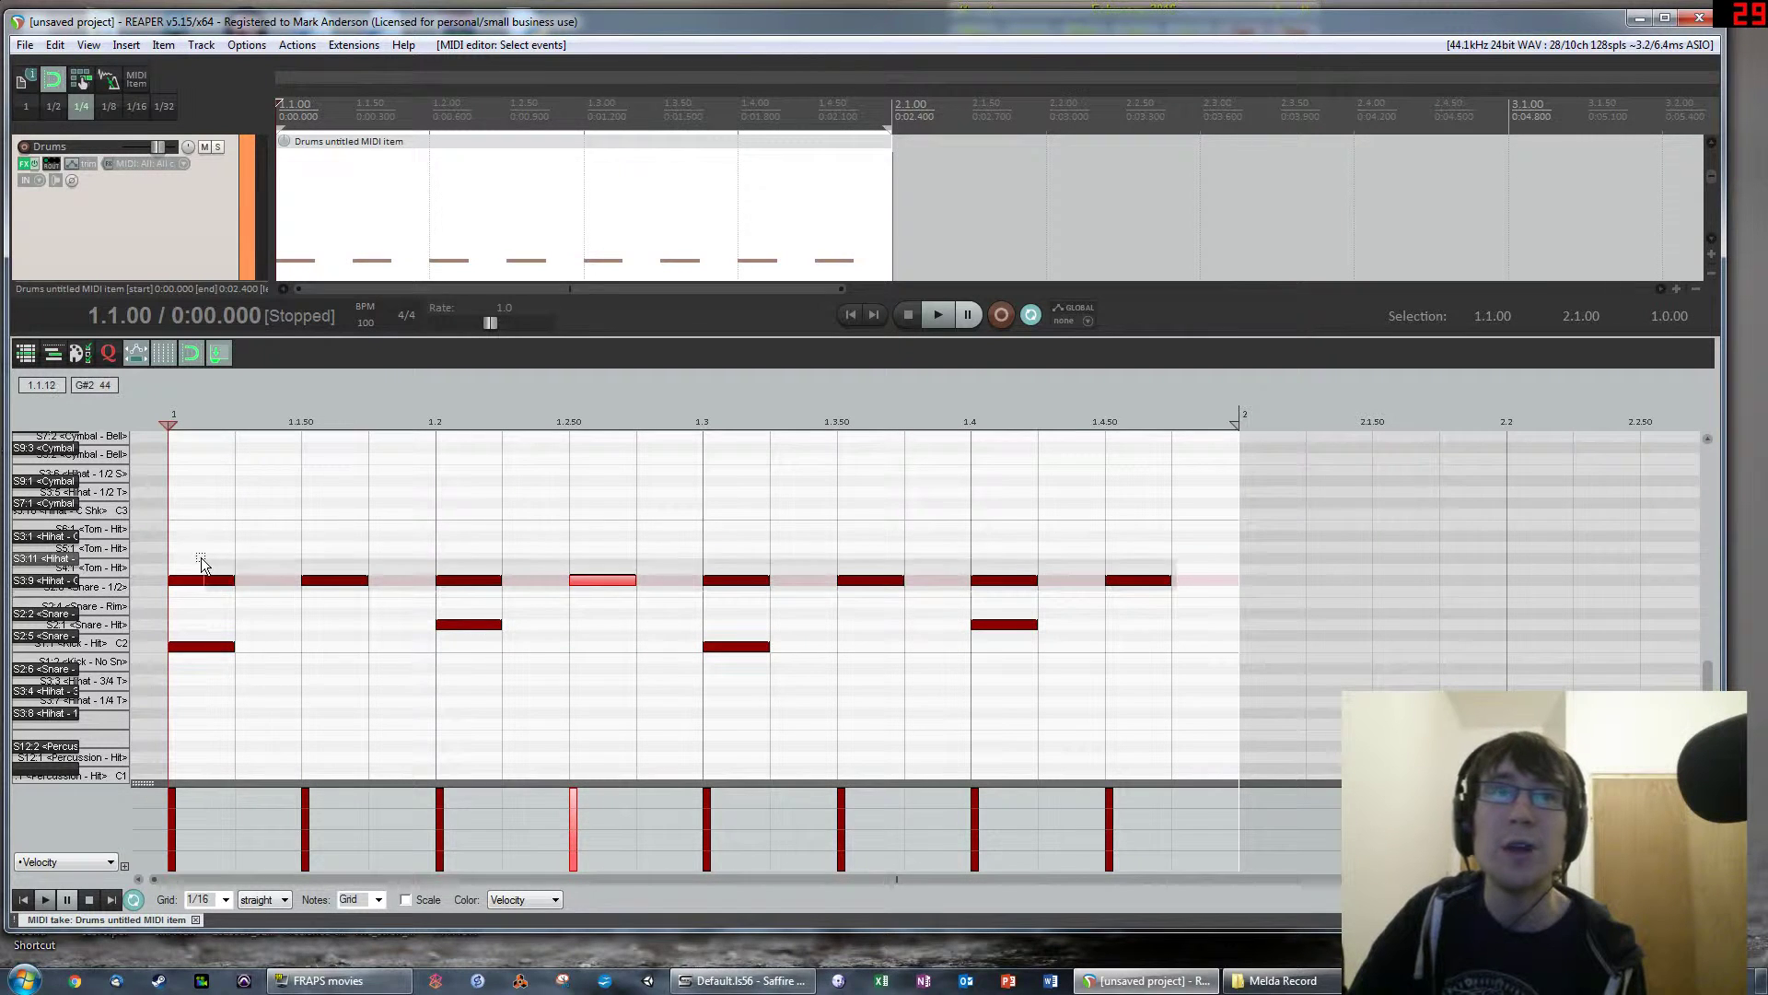
pyautogui.doubleClick(223, 582)
pyautogui.moveTo(210, 586); pyautogui.dragTo(264, 592)
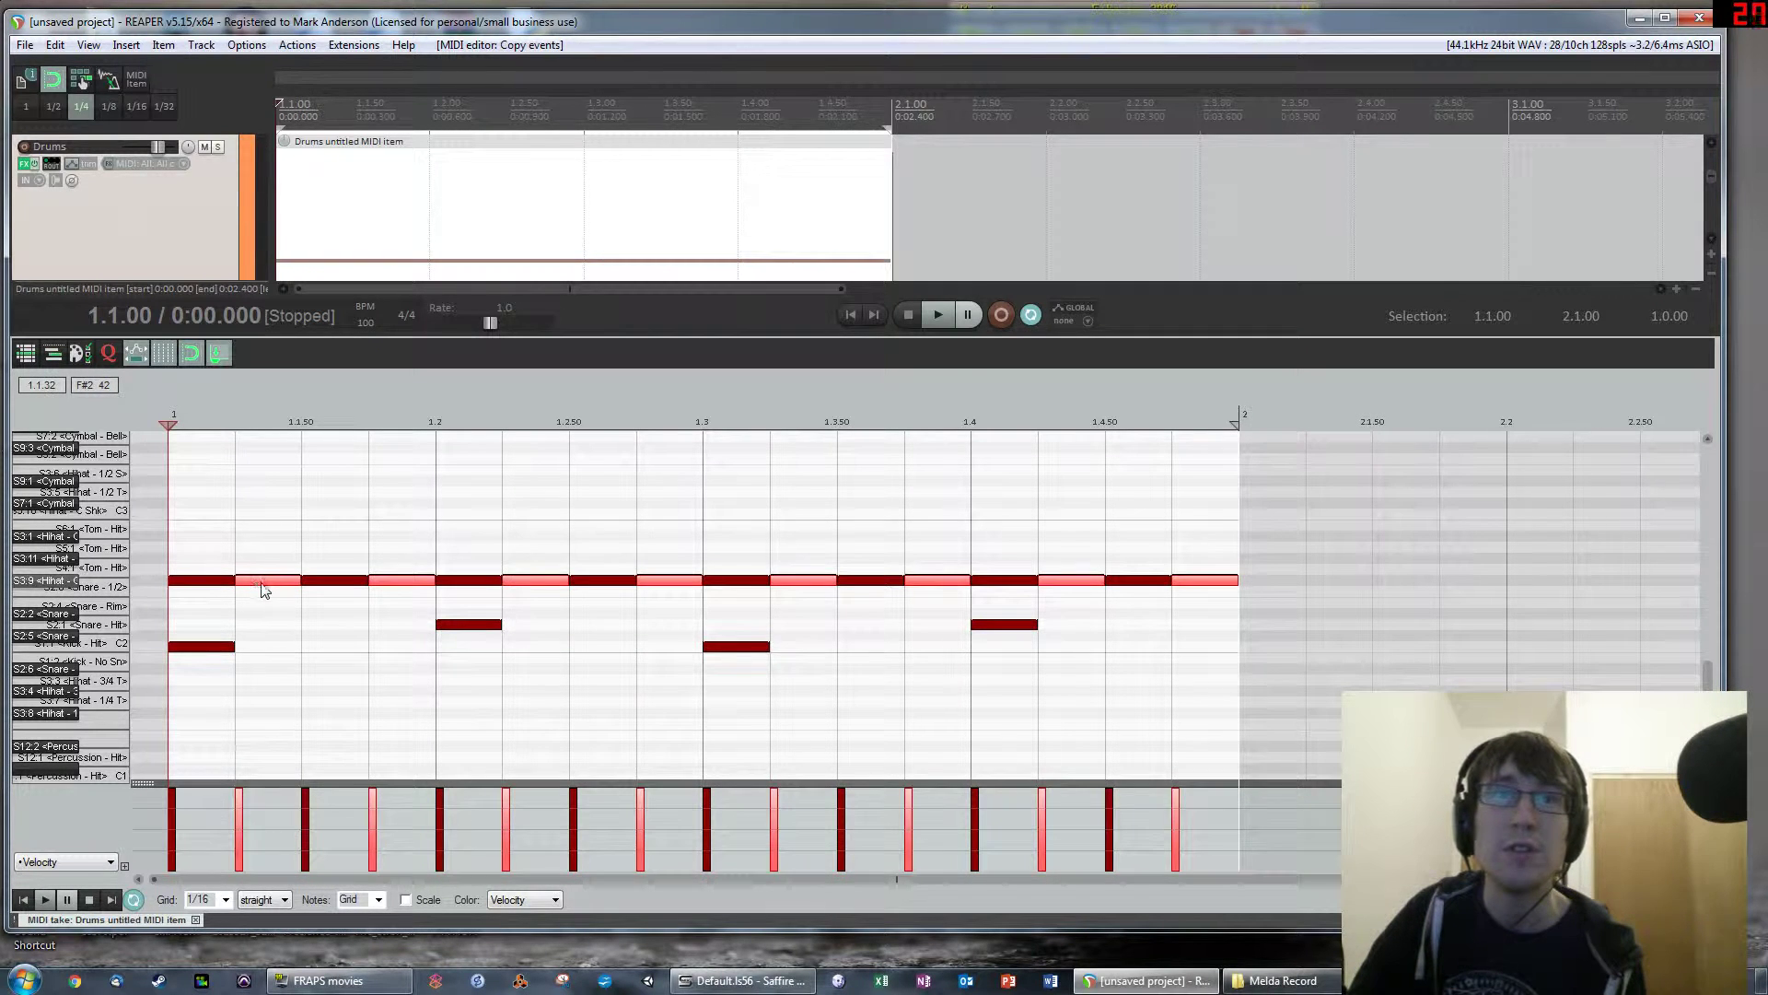
pyautogui.press('space')
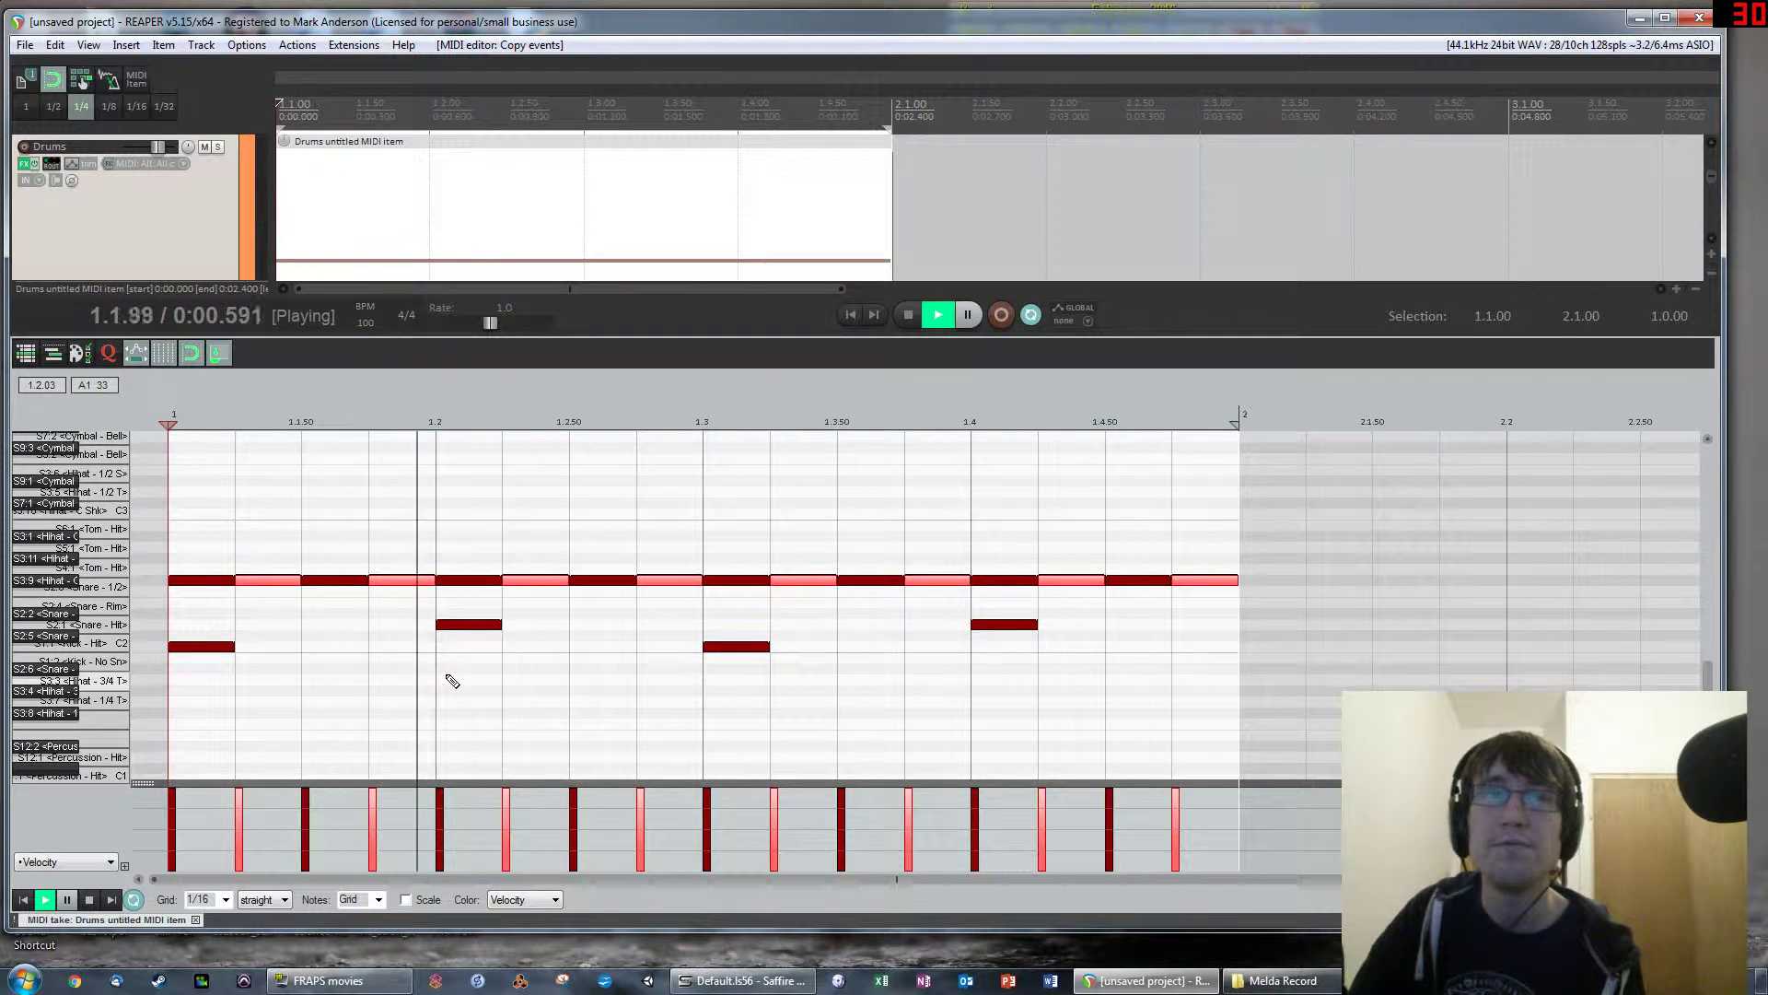
pyautogui.press('space')
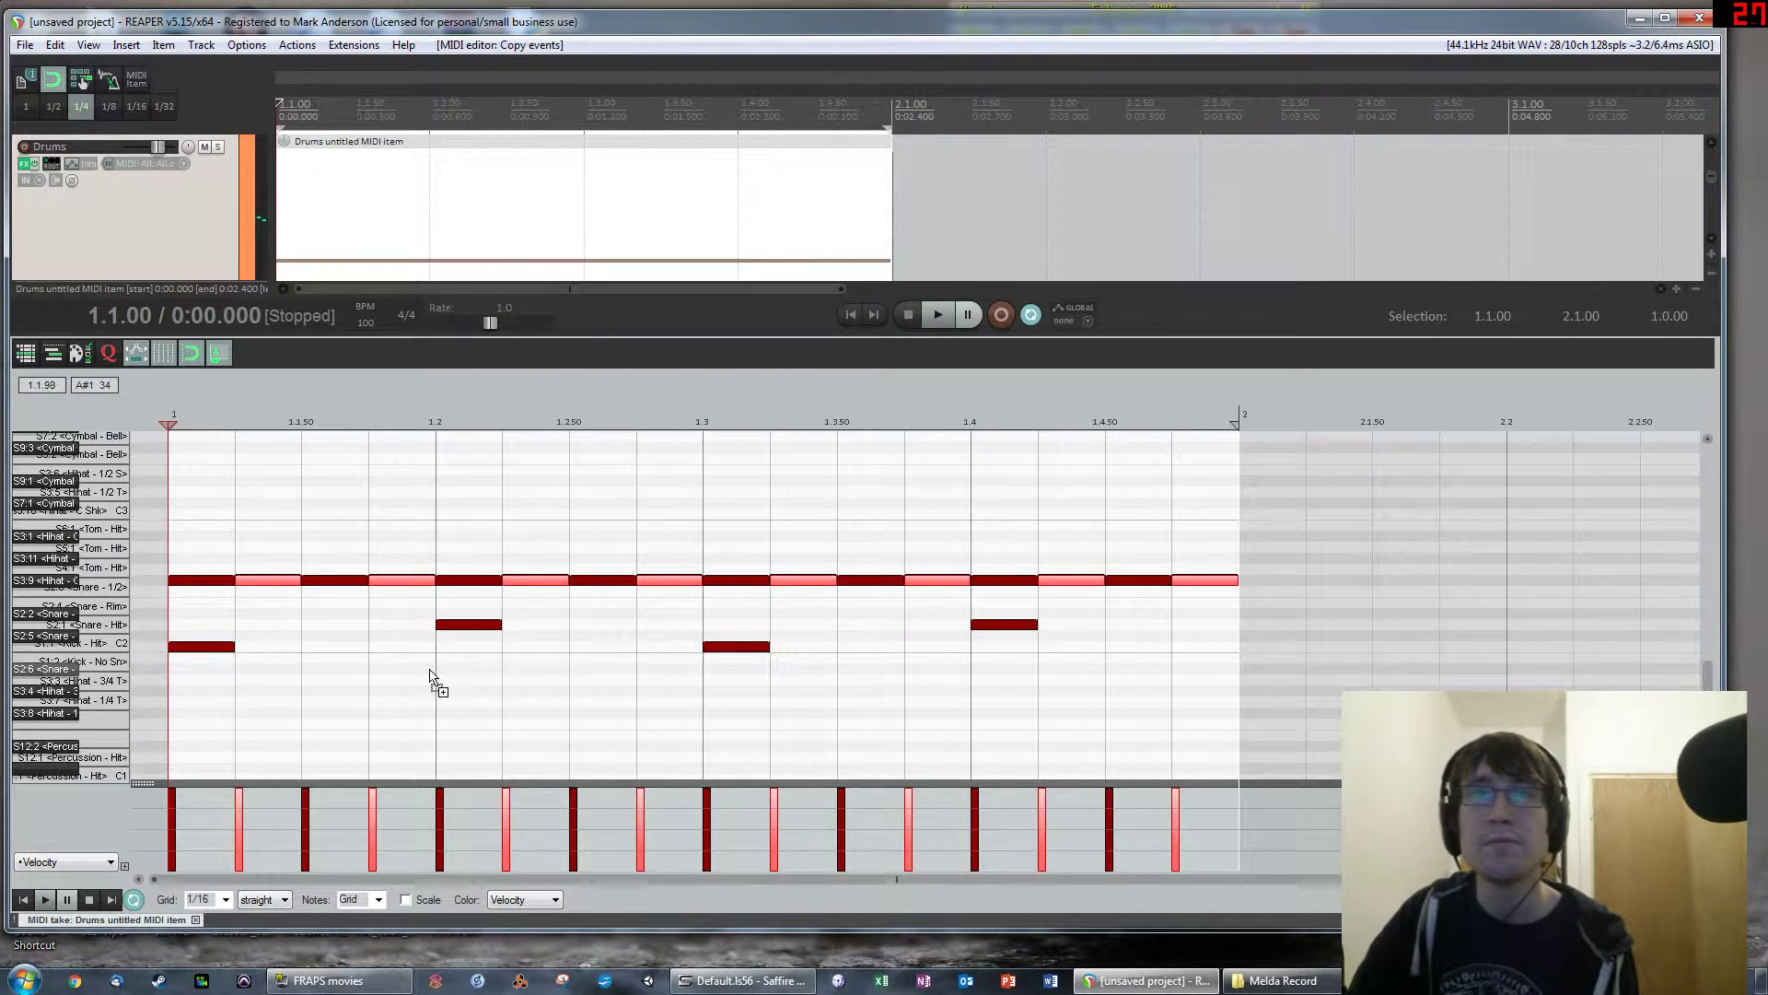
pyautogui.hotkey('ctrl', 'z')
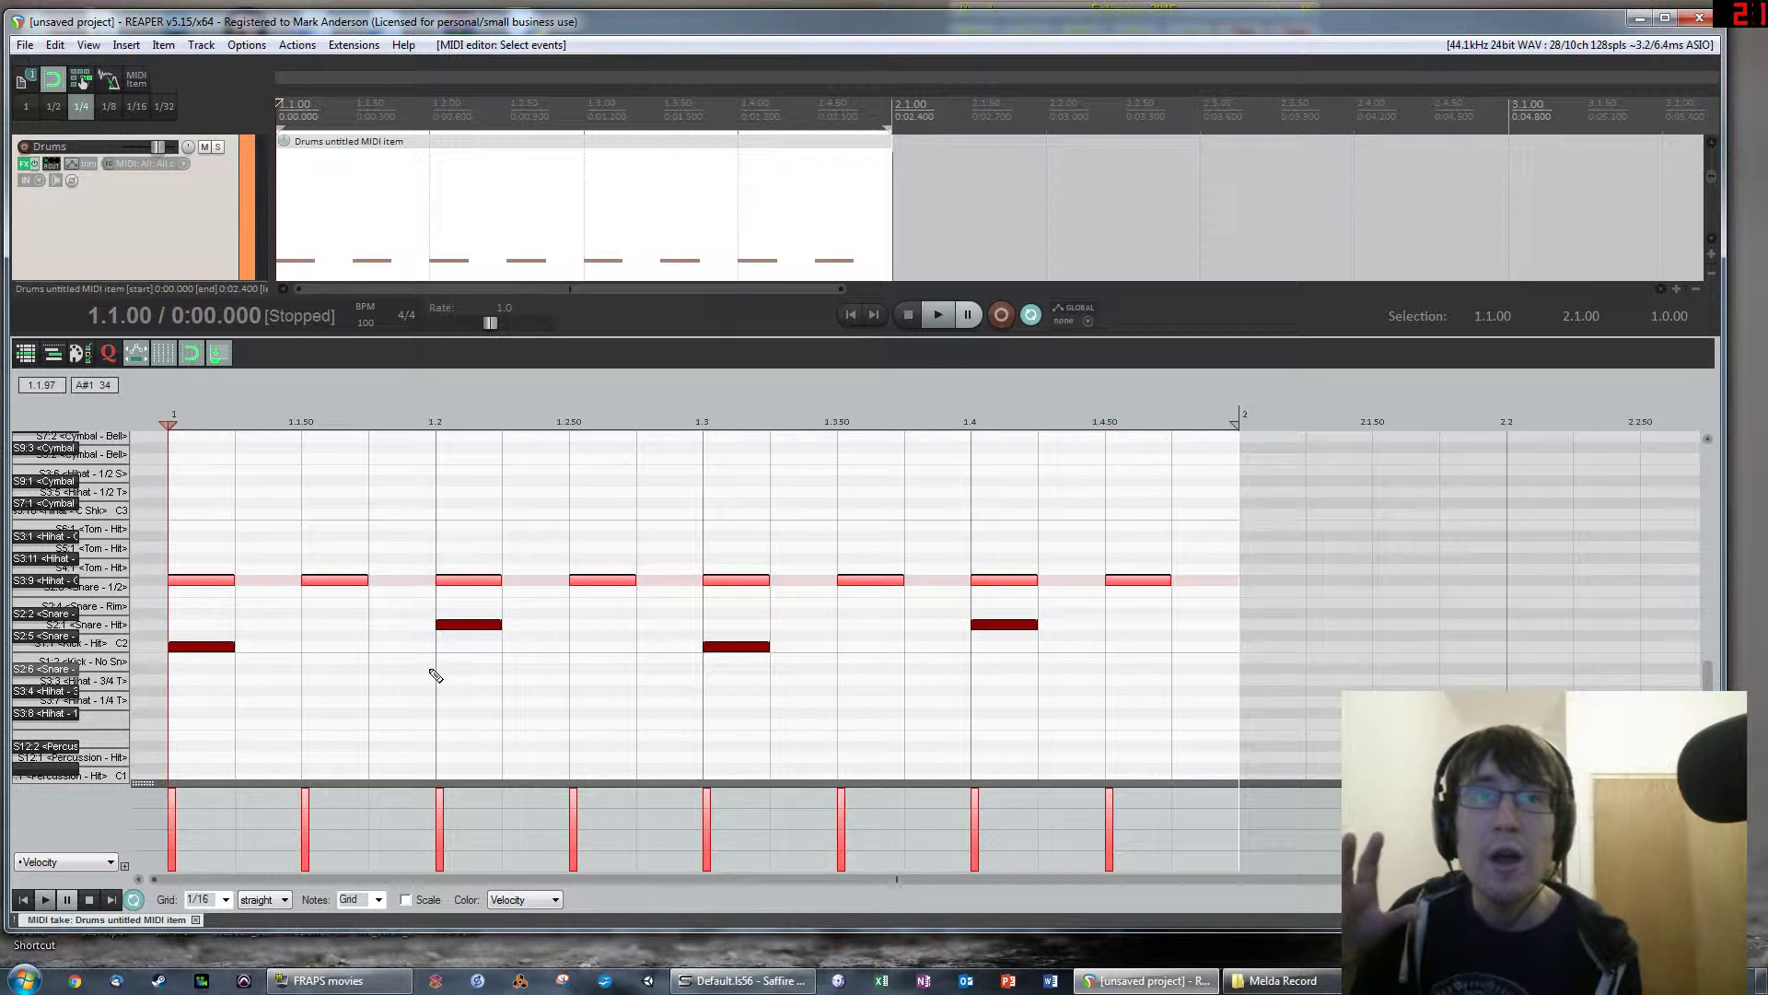
pyautogui.click(226, 900)
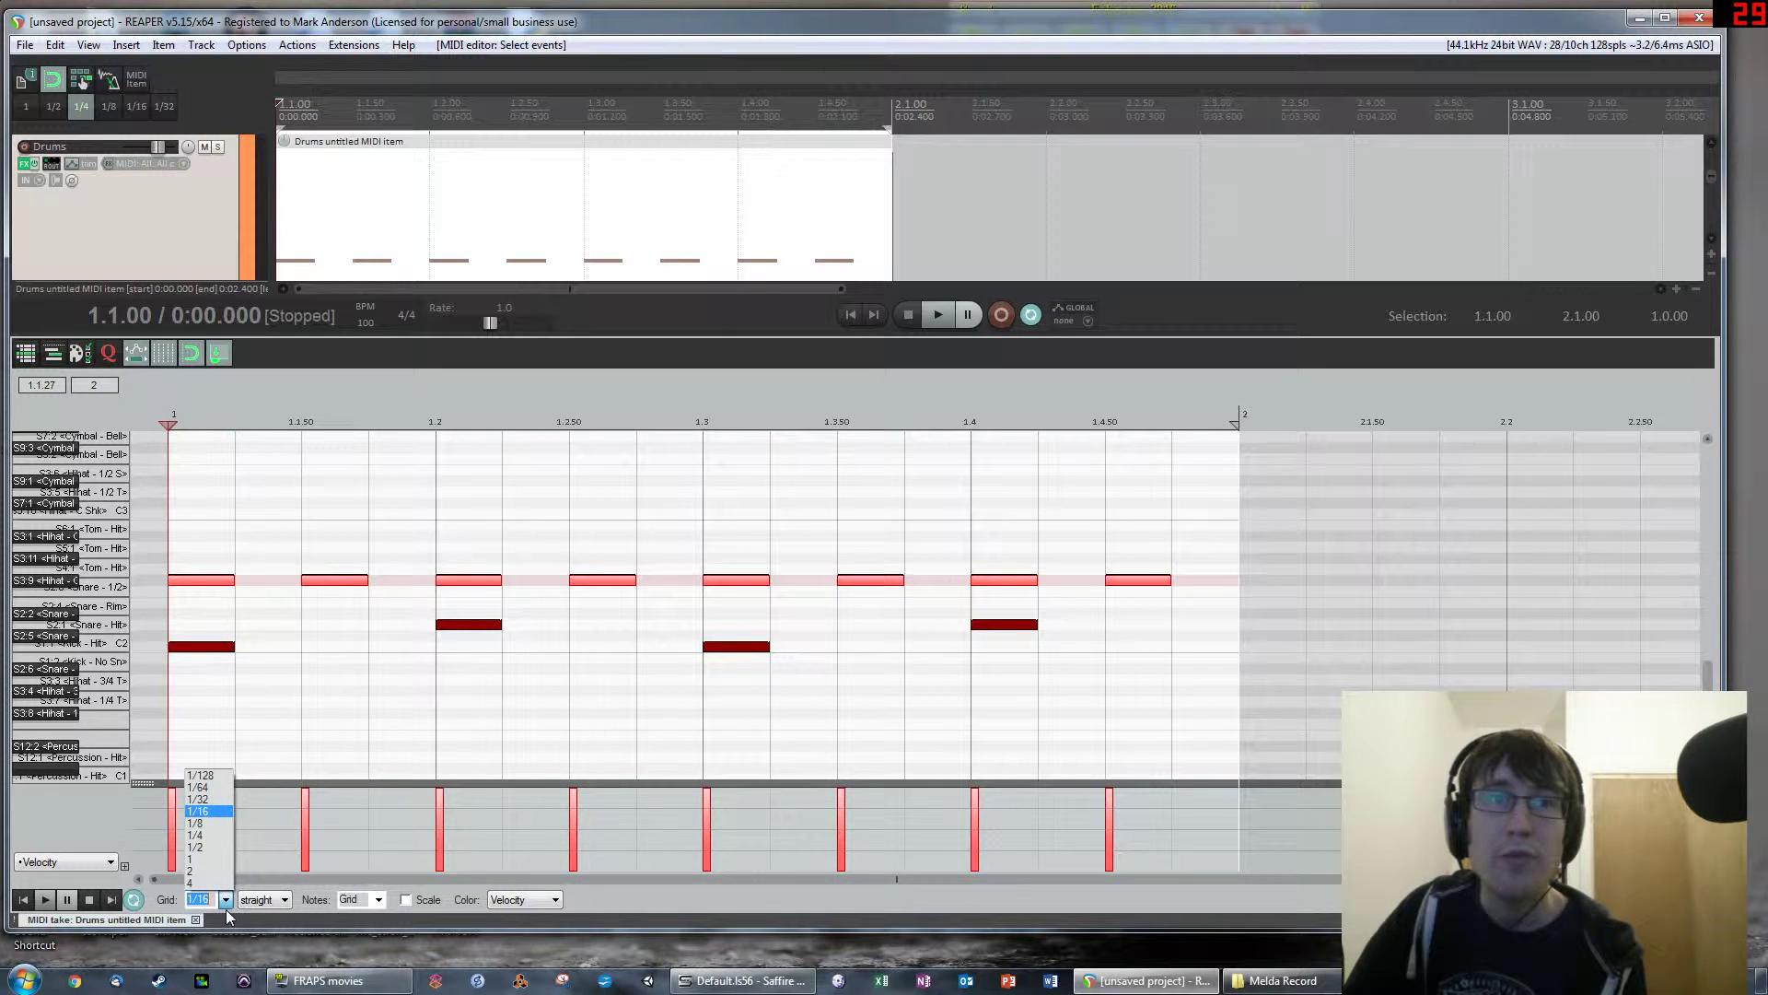
pyautogui.click(212, 837)
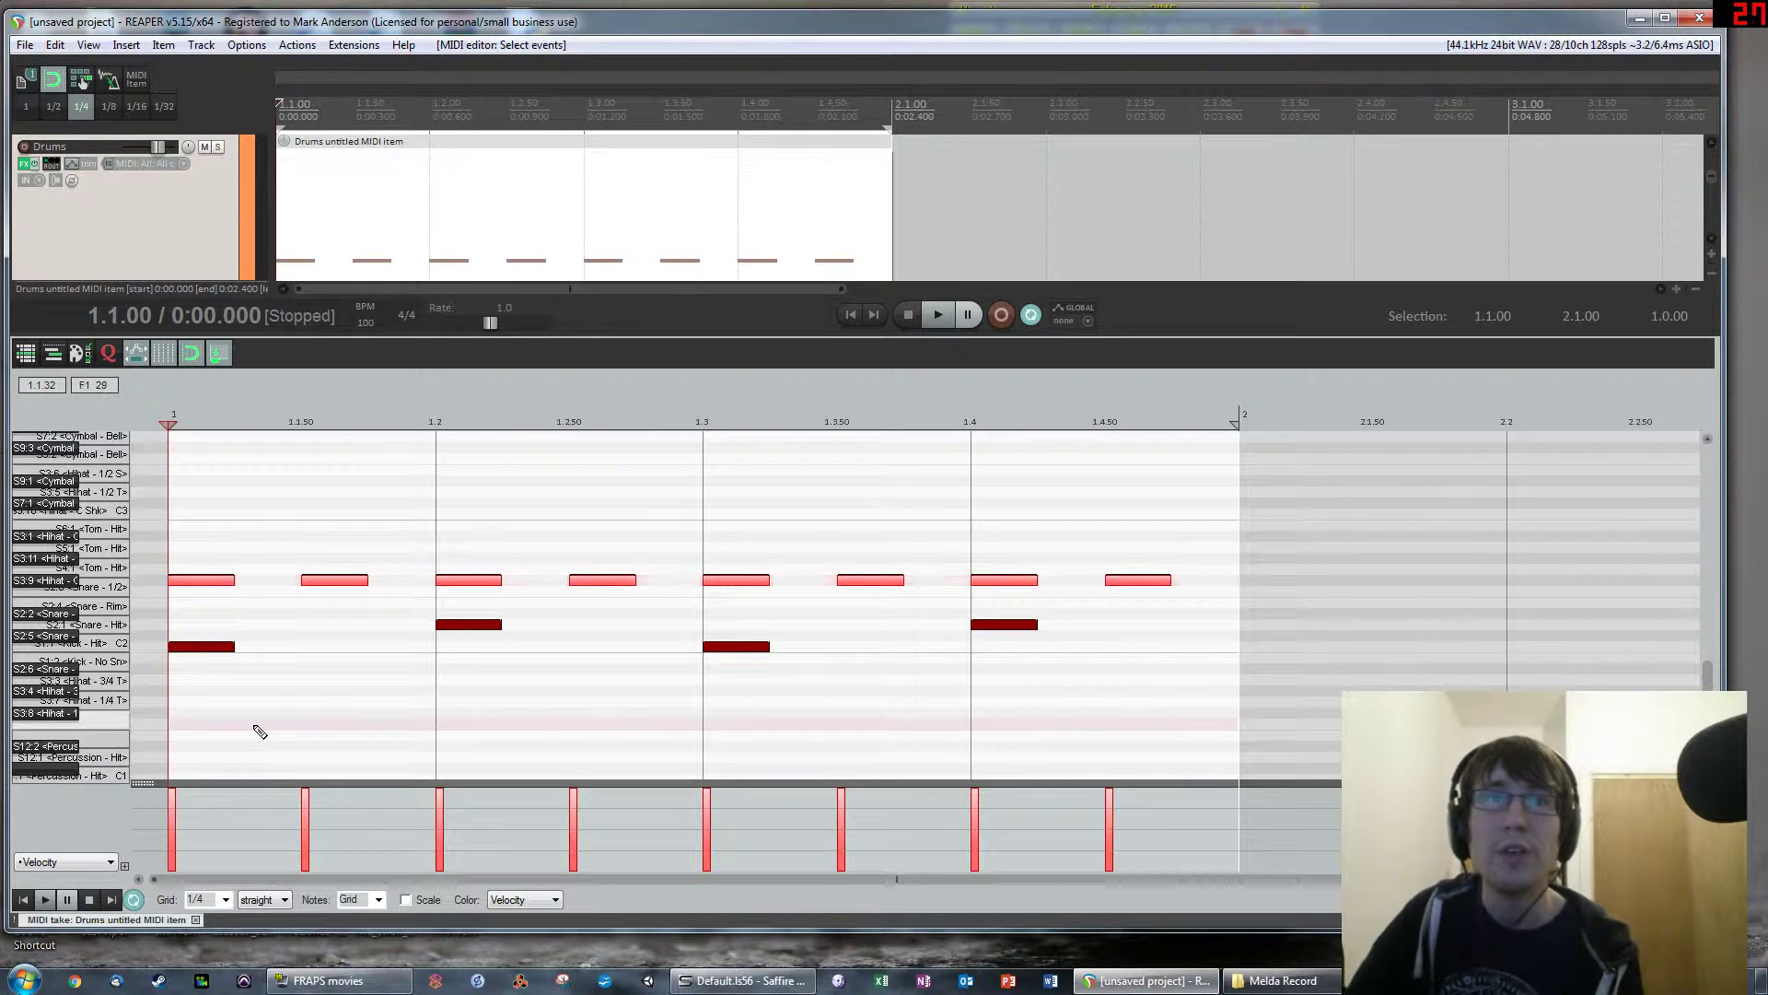
pyautogui.doubleClick(253, 728)
pyautogui.moveTo(443, 730); pyautogui.dragTo(790, 732)
pyautogui.moveTo(1005, 726); pyautogui.dragTo(1003, 729)
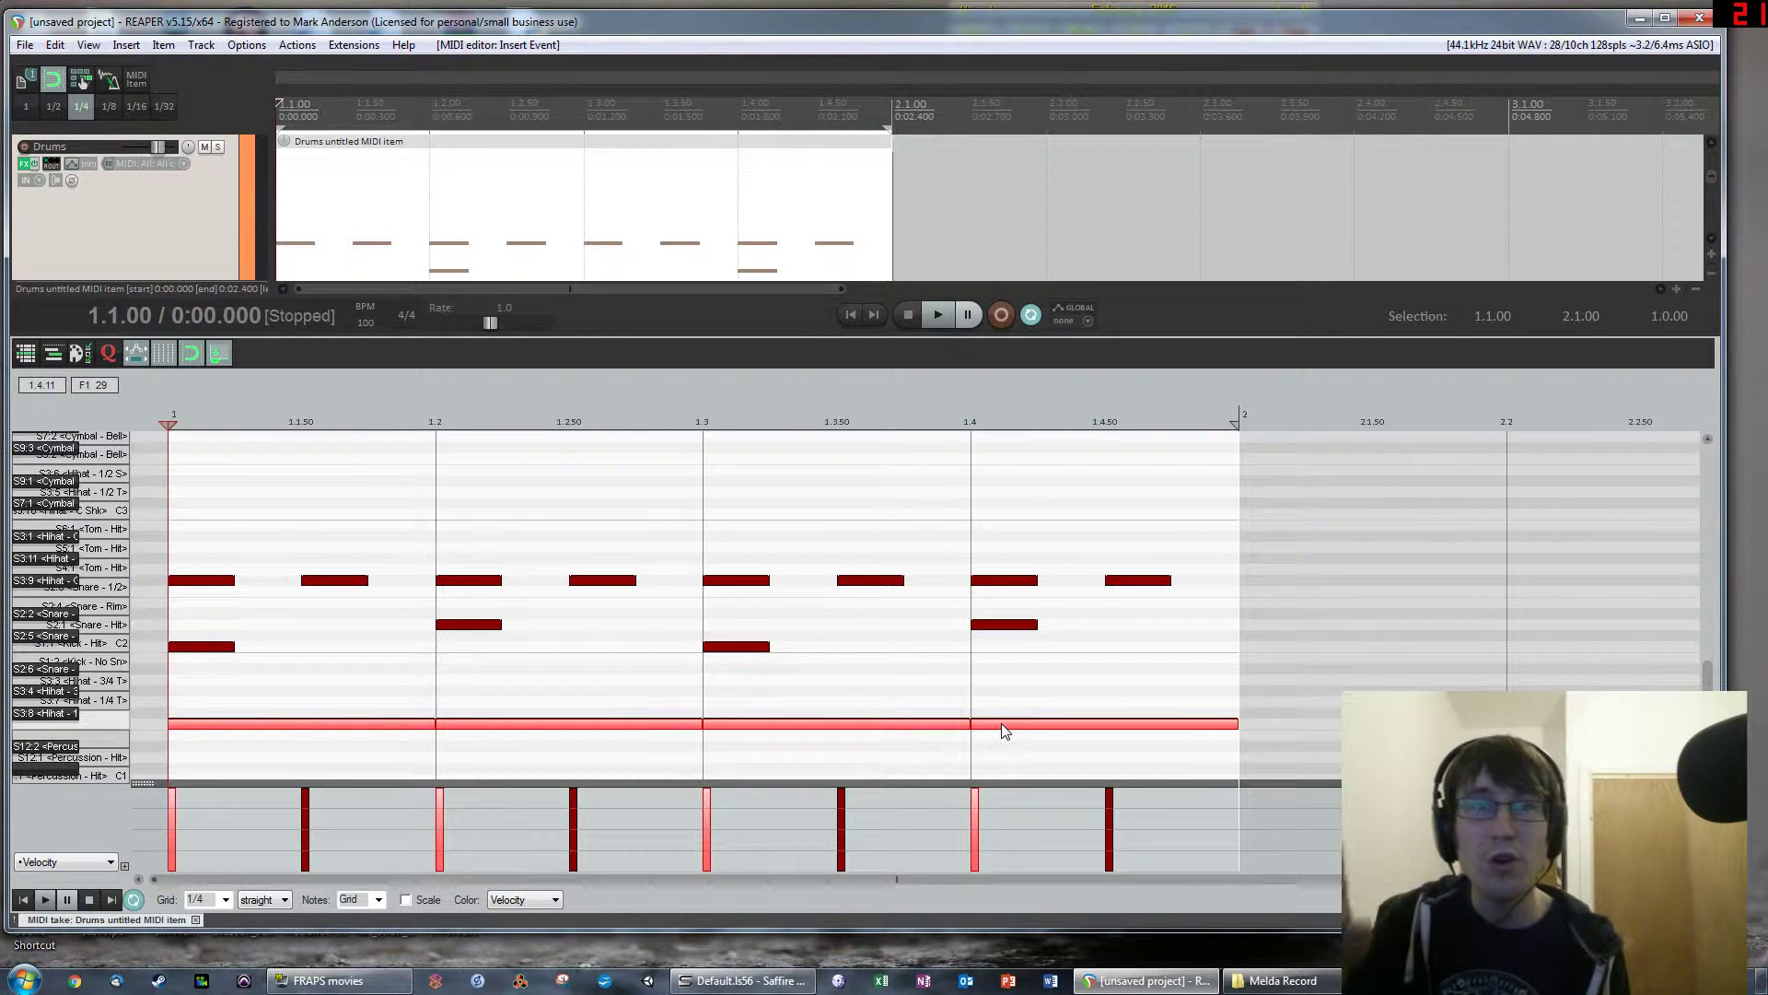
pyautogui.click(366, 730)
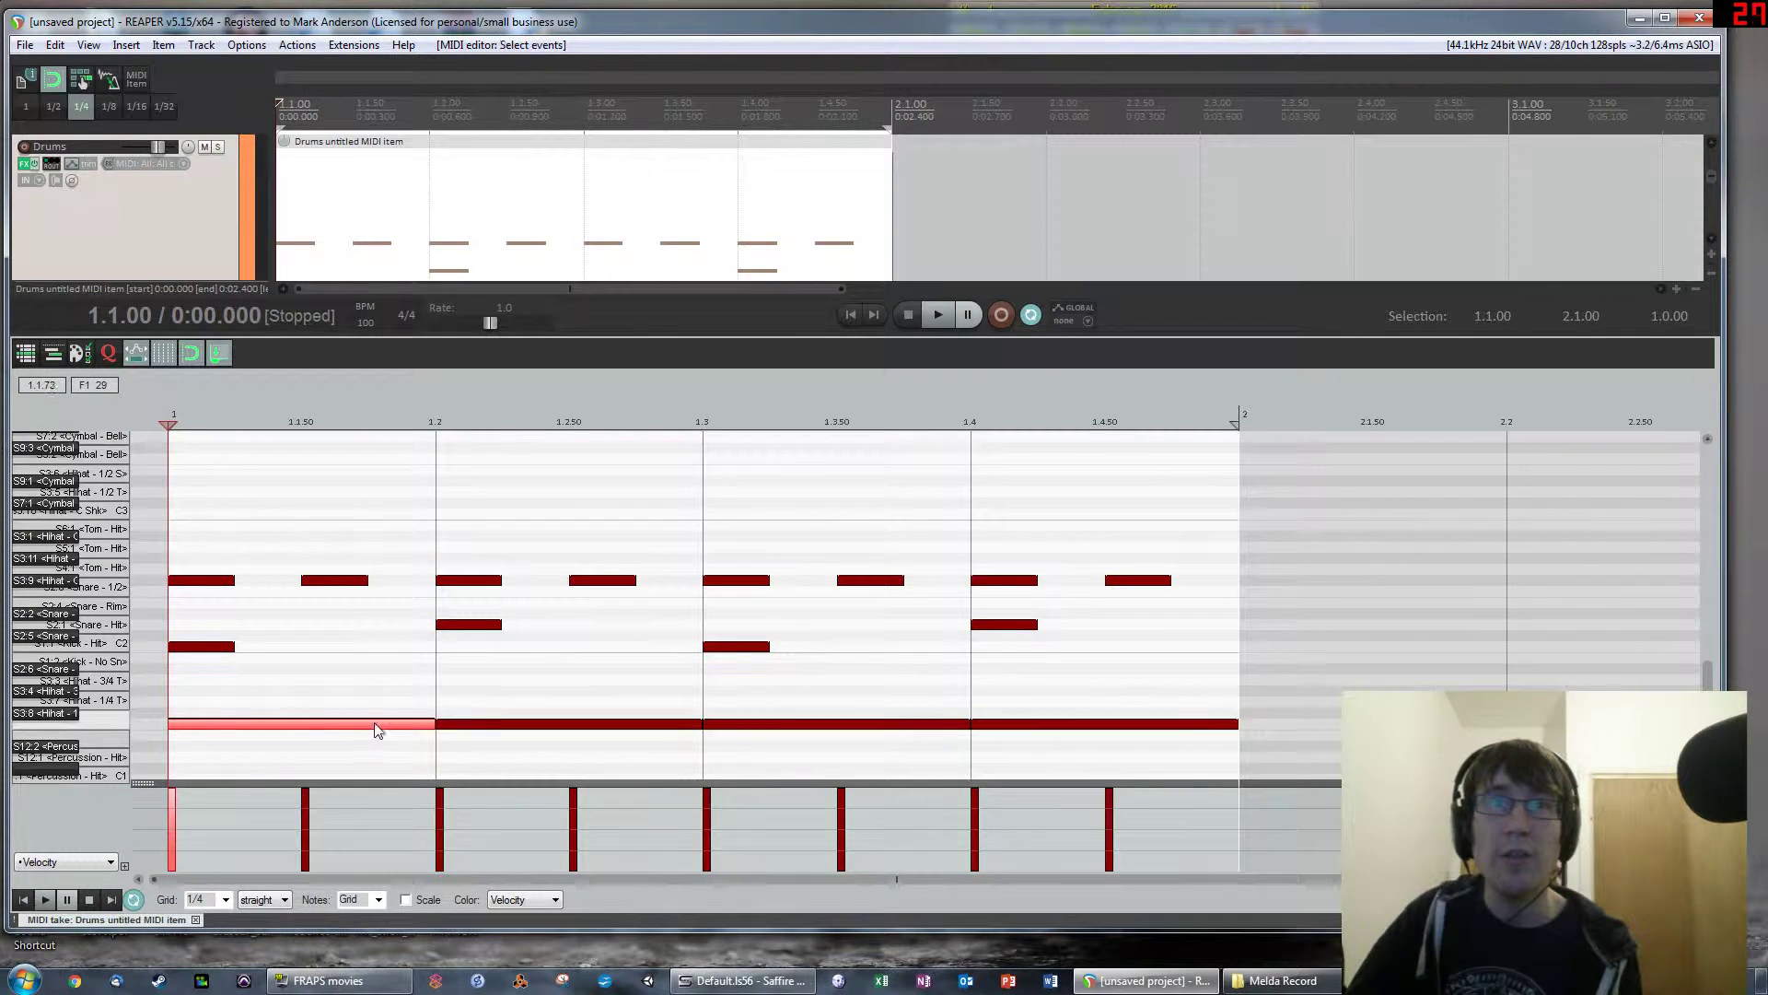
pyautogui.moveTo(1068, 751); pyautogui.dragTo(387, 723)
pyautogui.press('Delete')
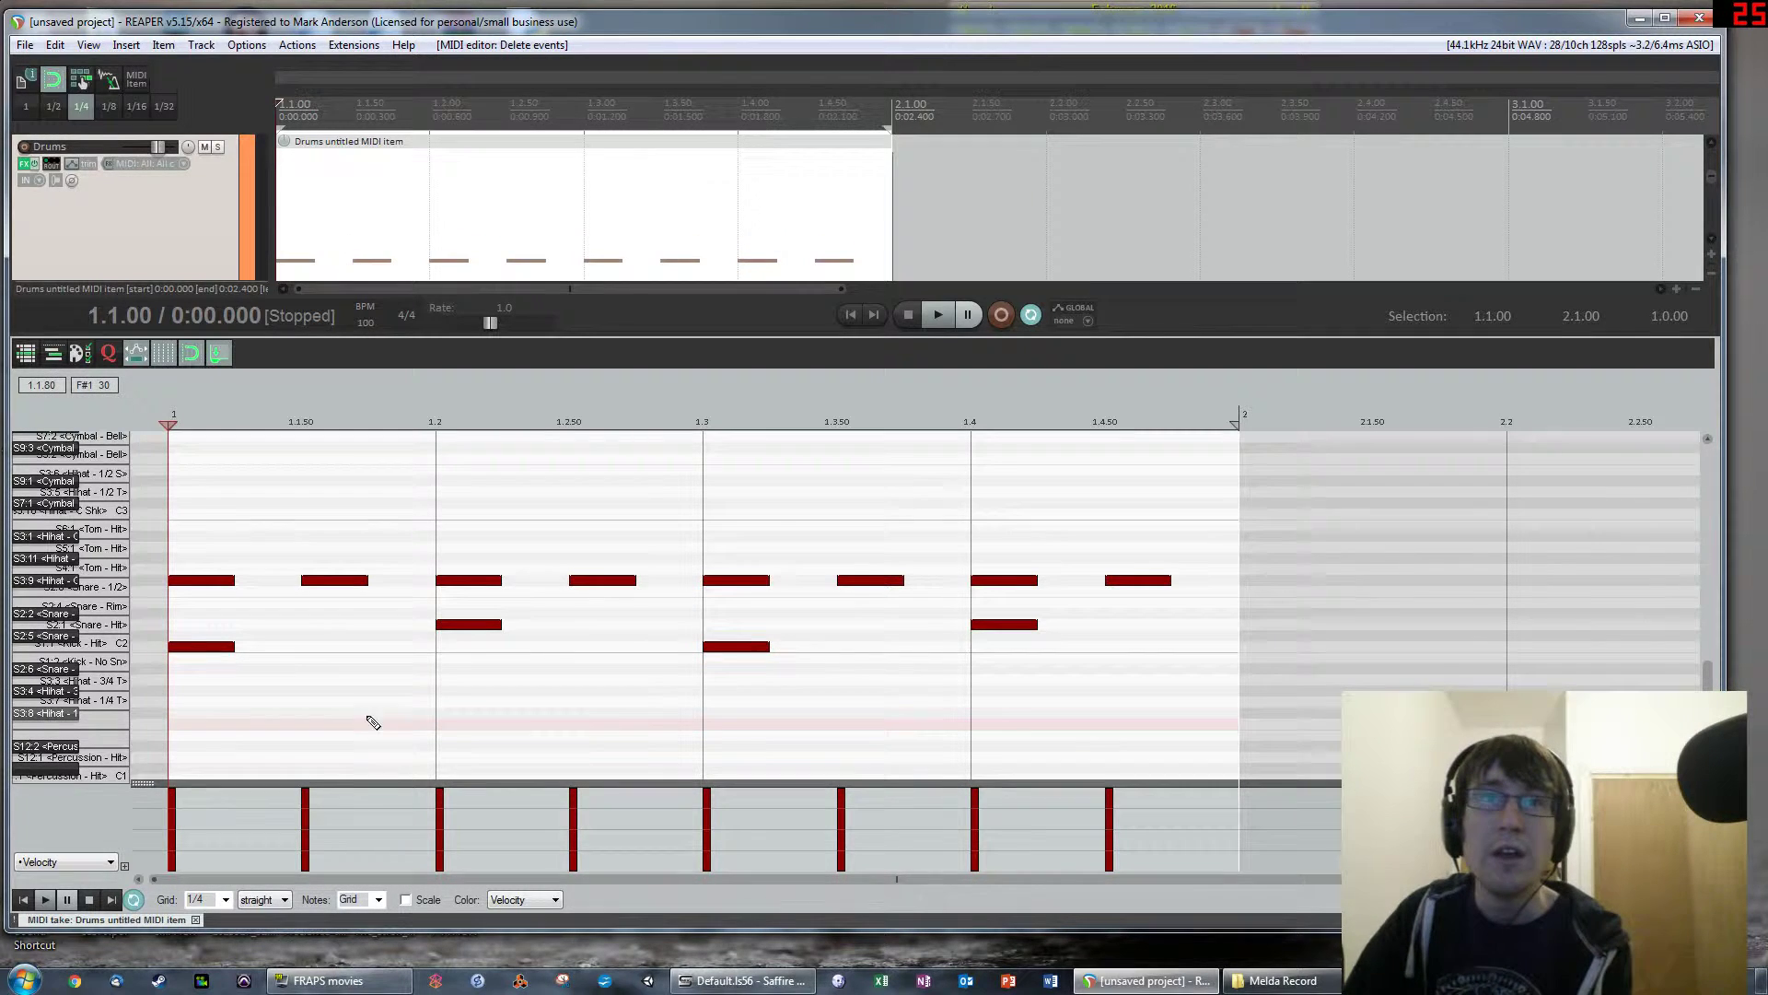
pyautogui.click(225, 900)
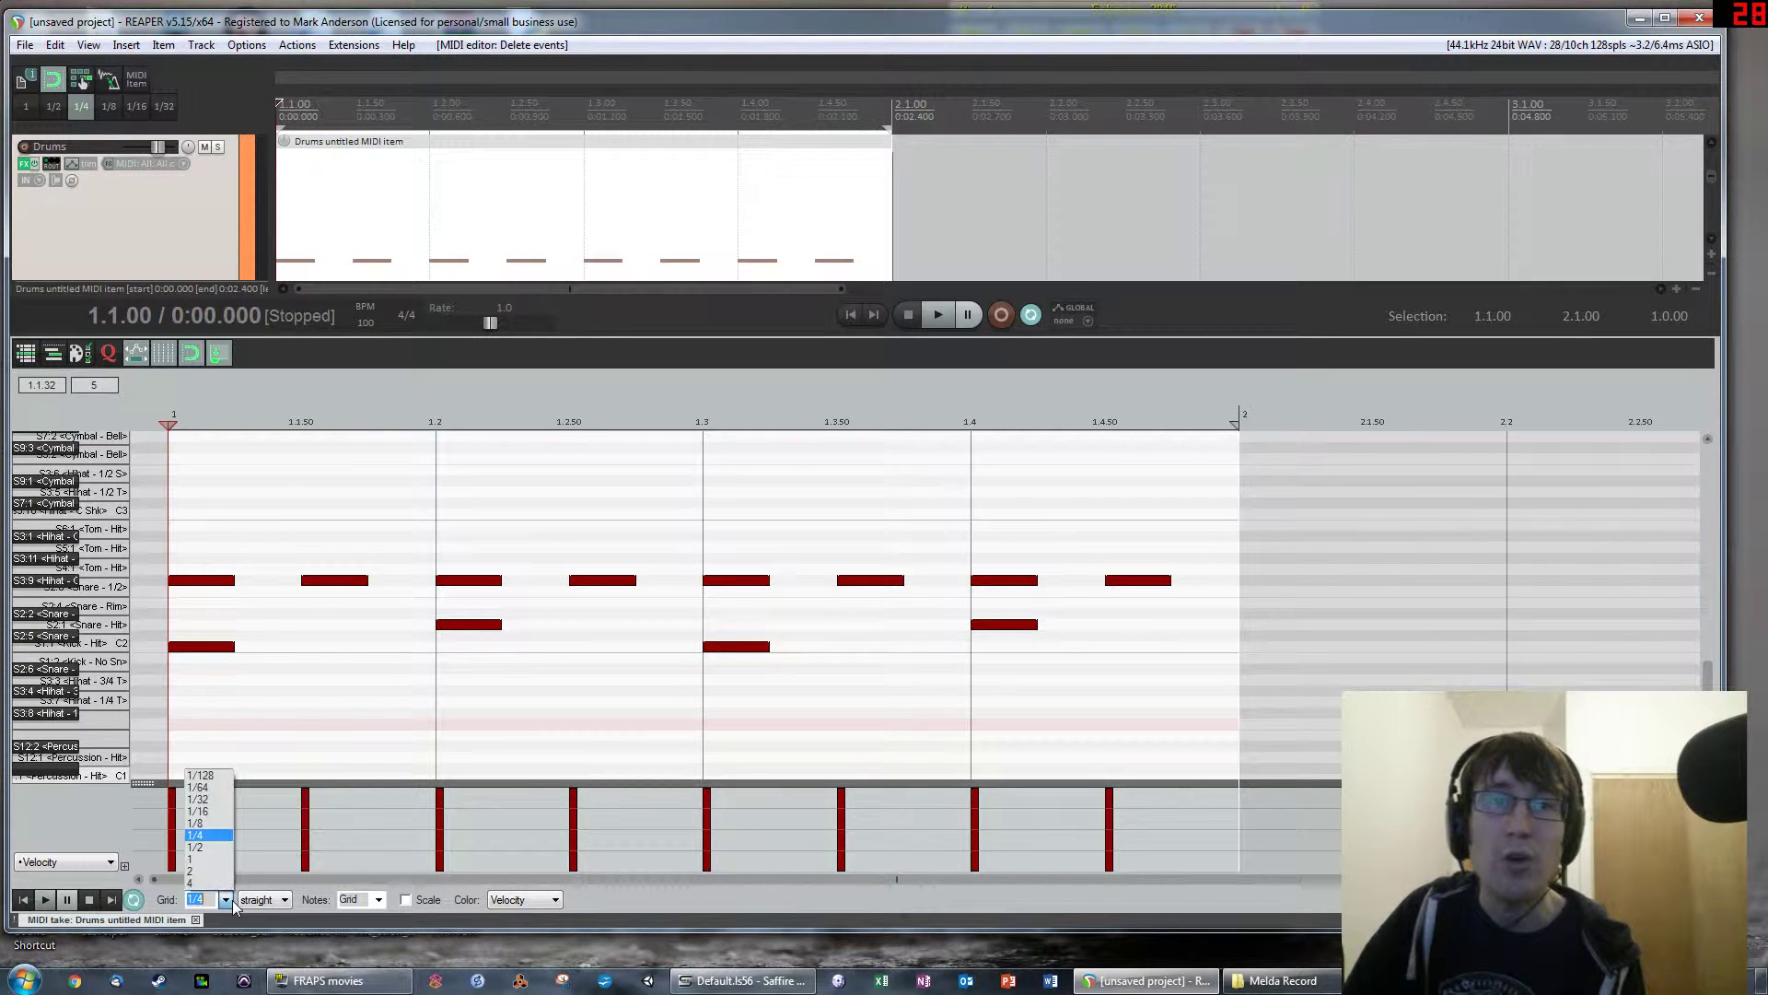
pyautogui.click(206, 810)
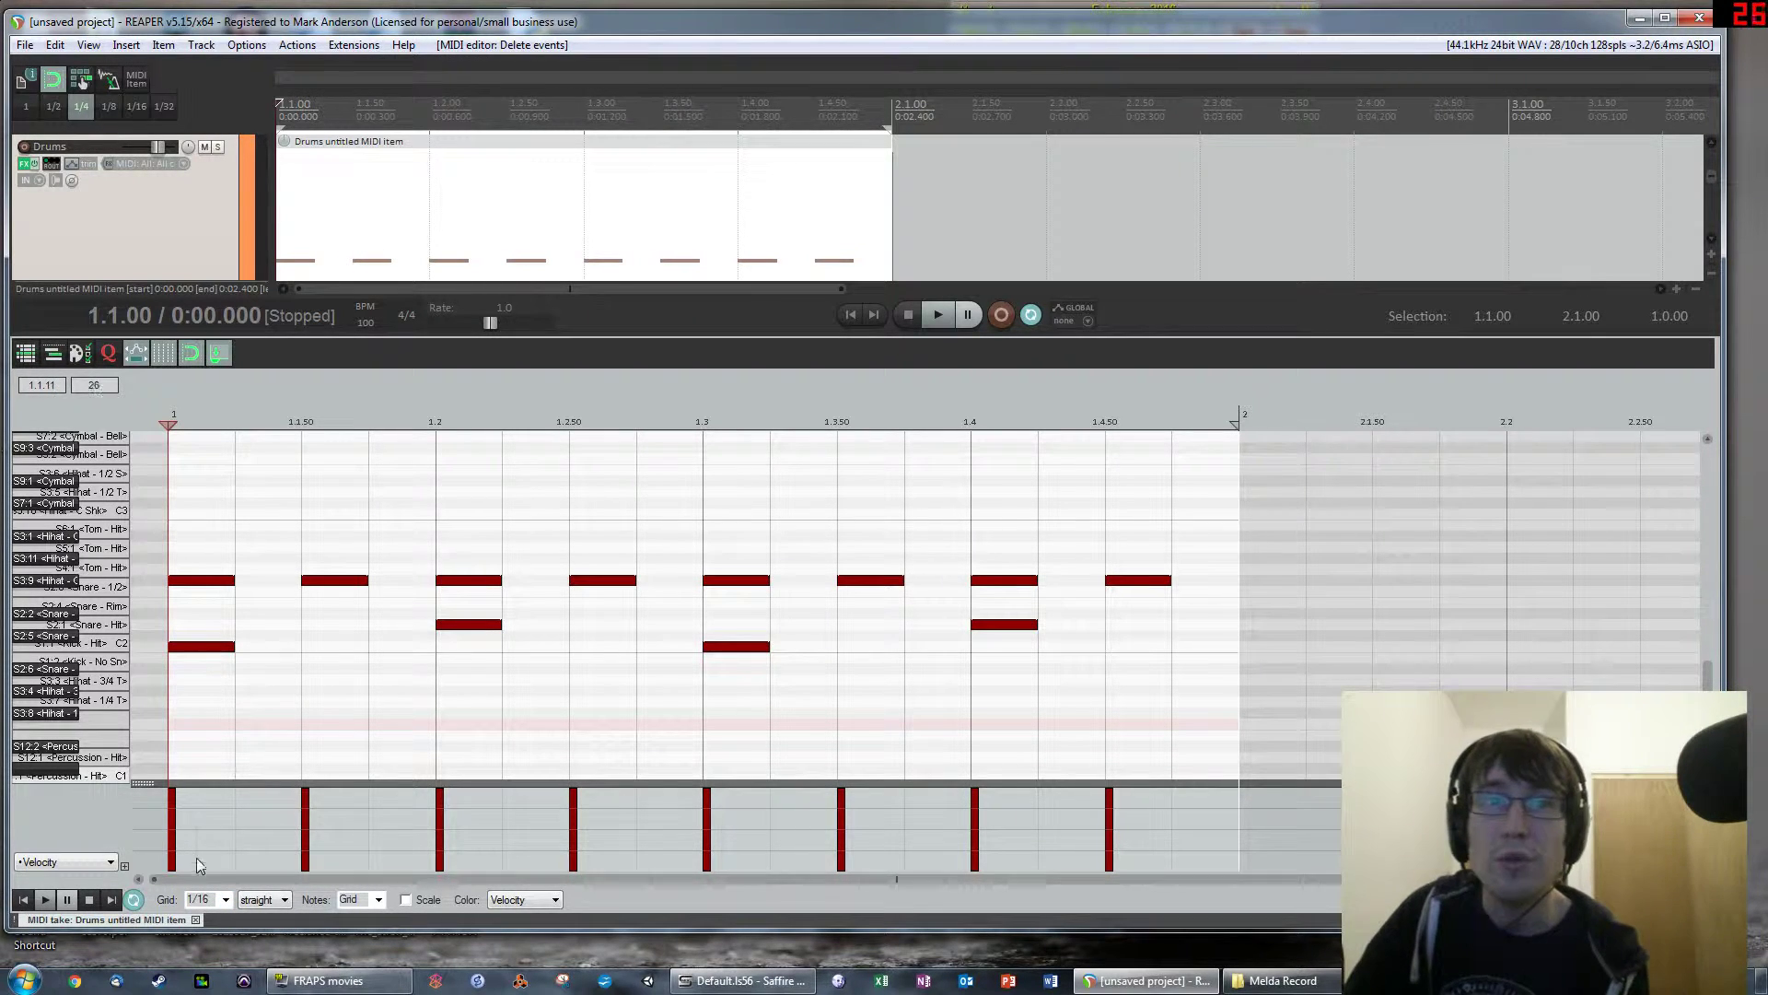
pyautogui.click(225, 898)
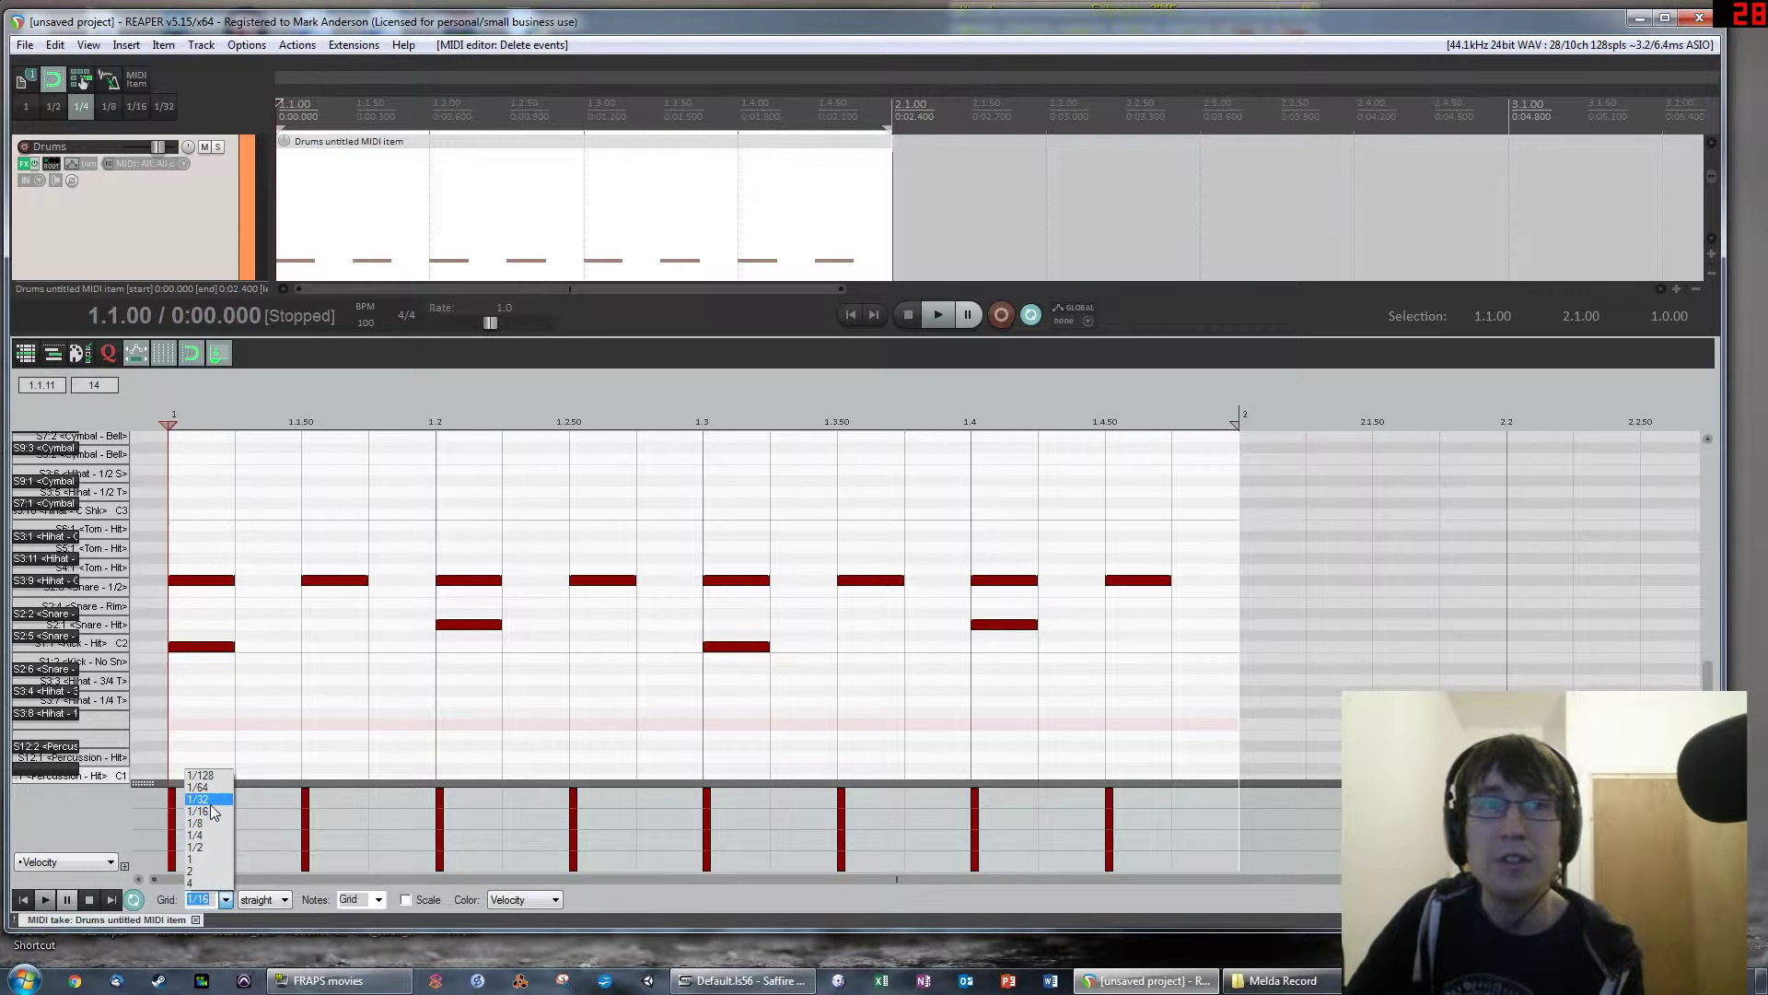
pyautogui.click(208, 809)
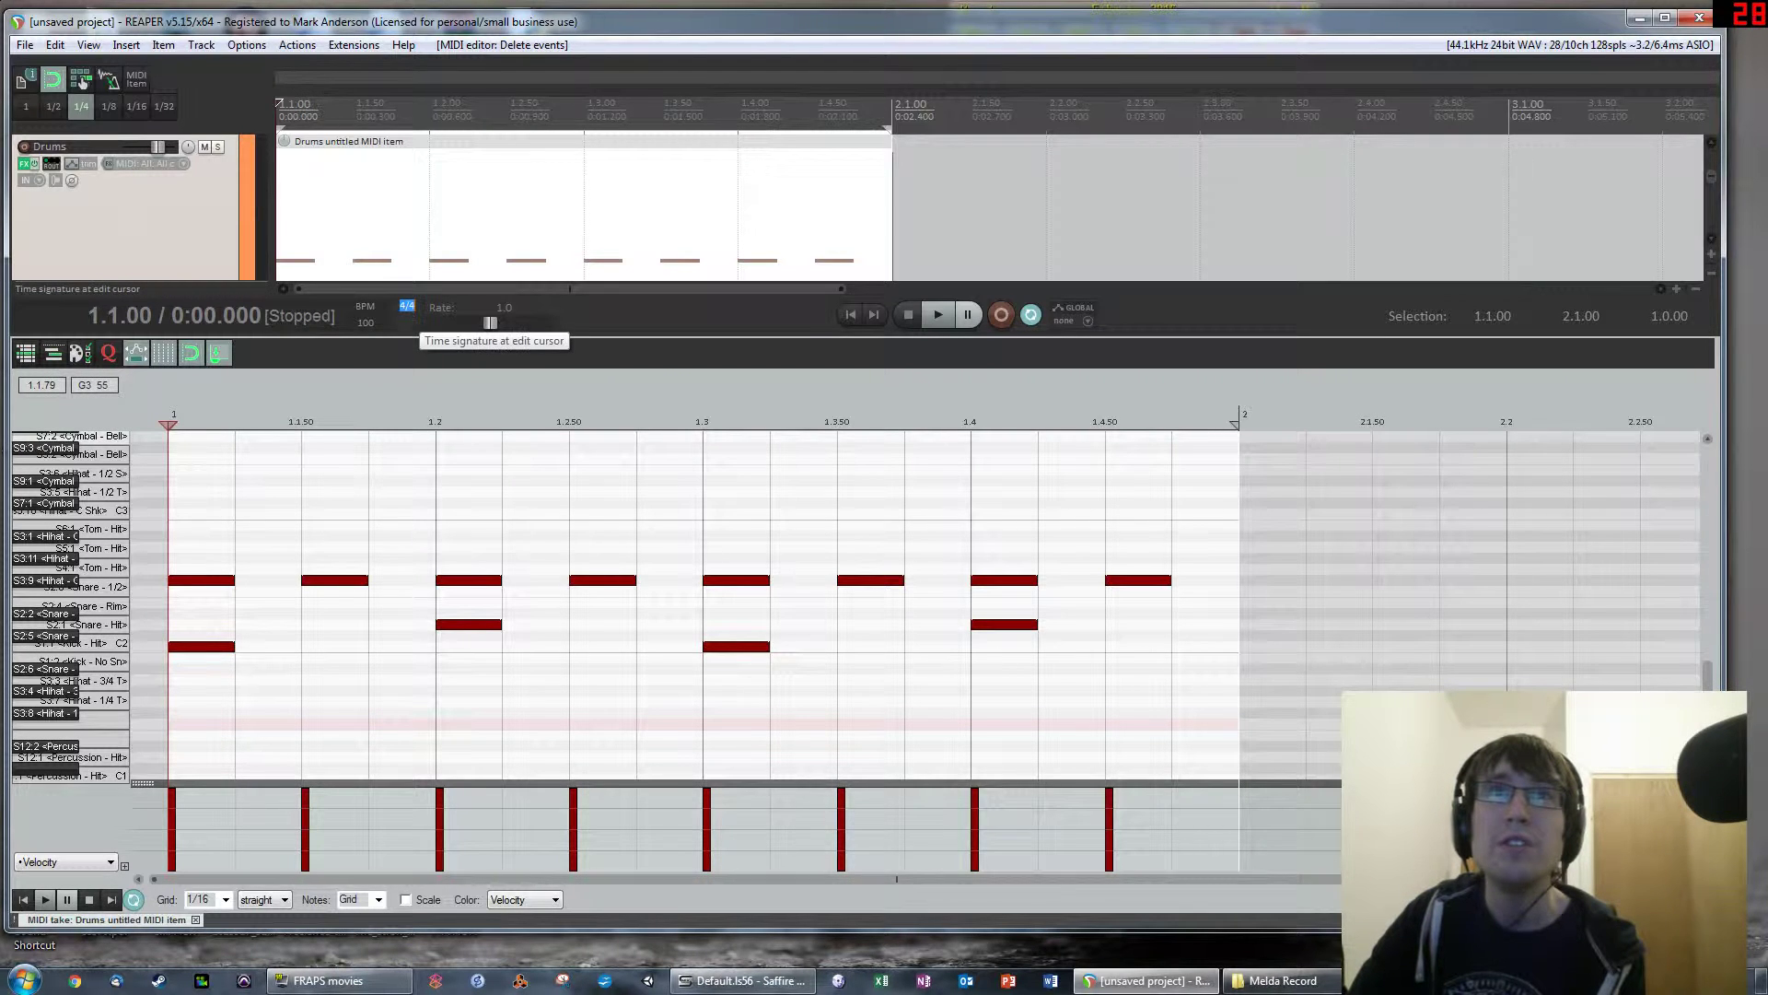
# Set the project time signature to 19/16, then close the MIDI editor and select the Drums item
pyautogui.click(405, 315)
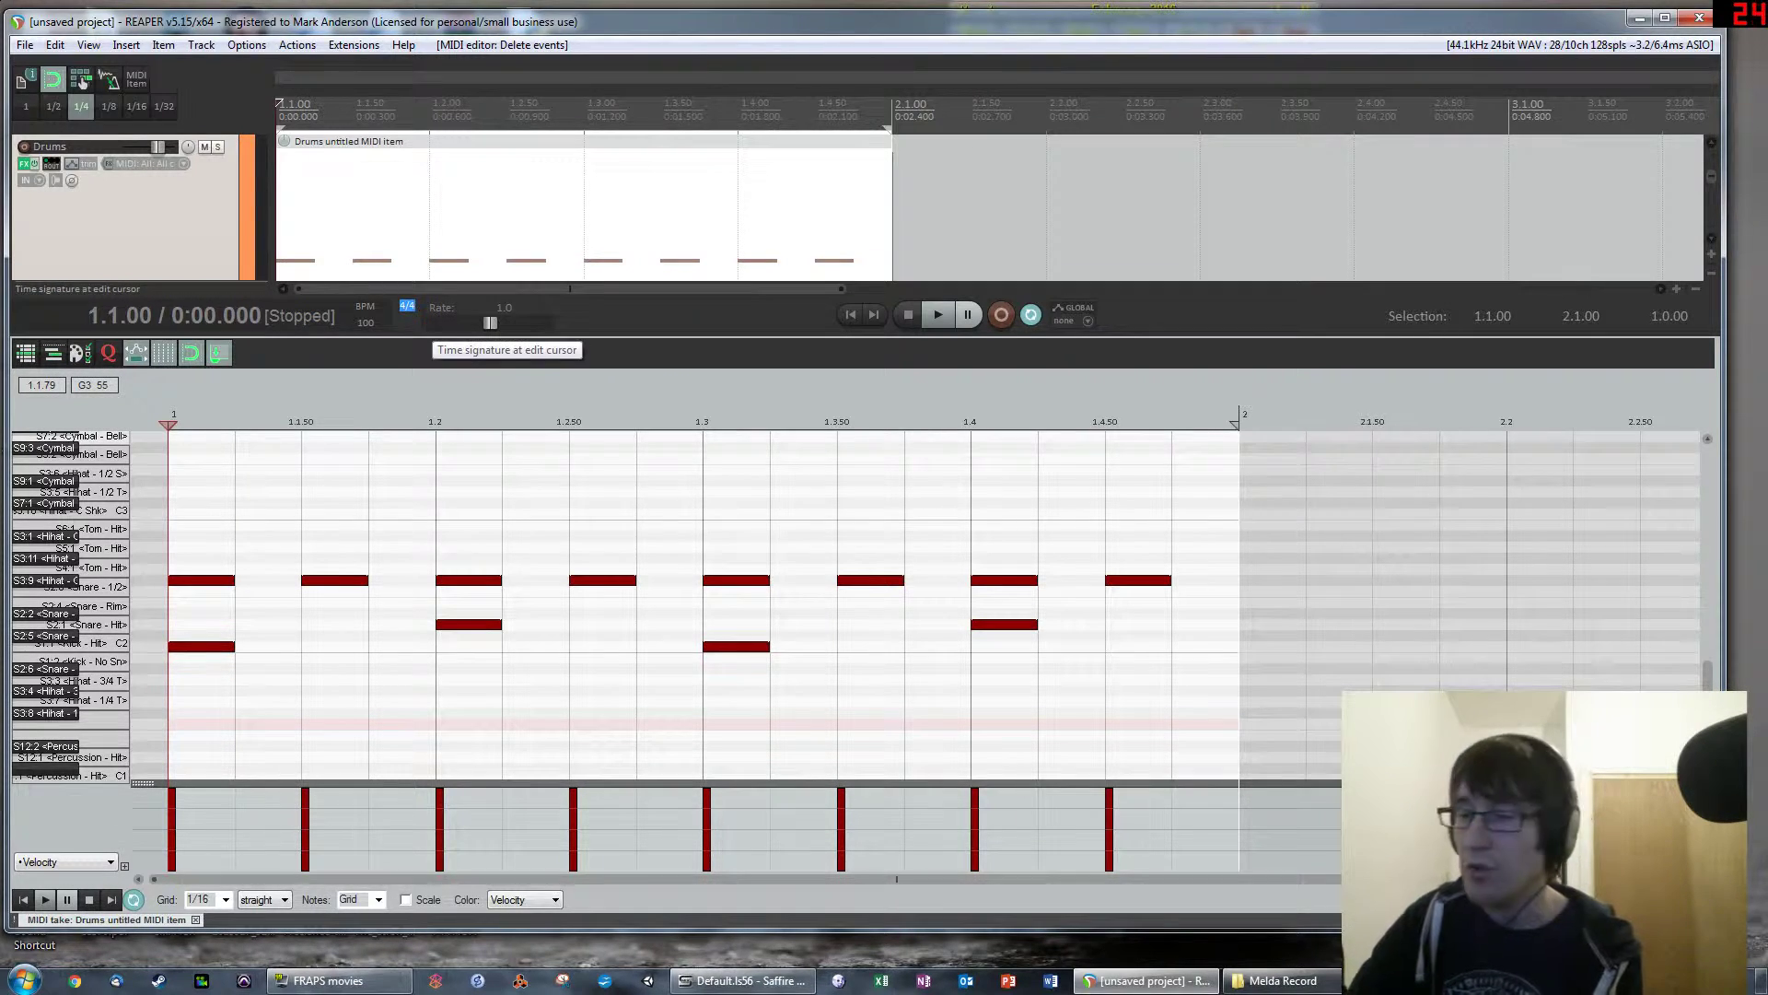
pyautogui.write('19/')
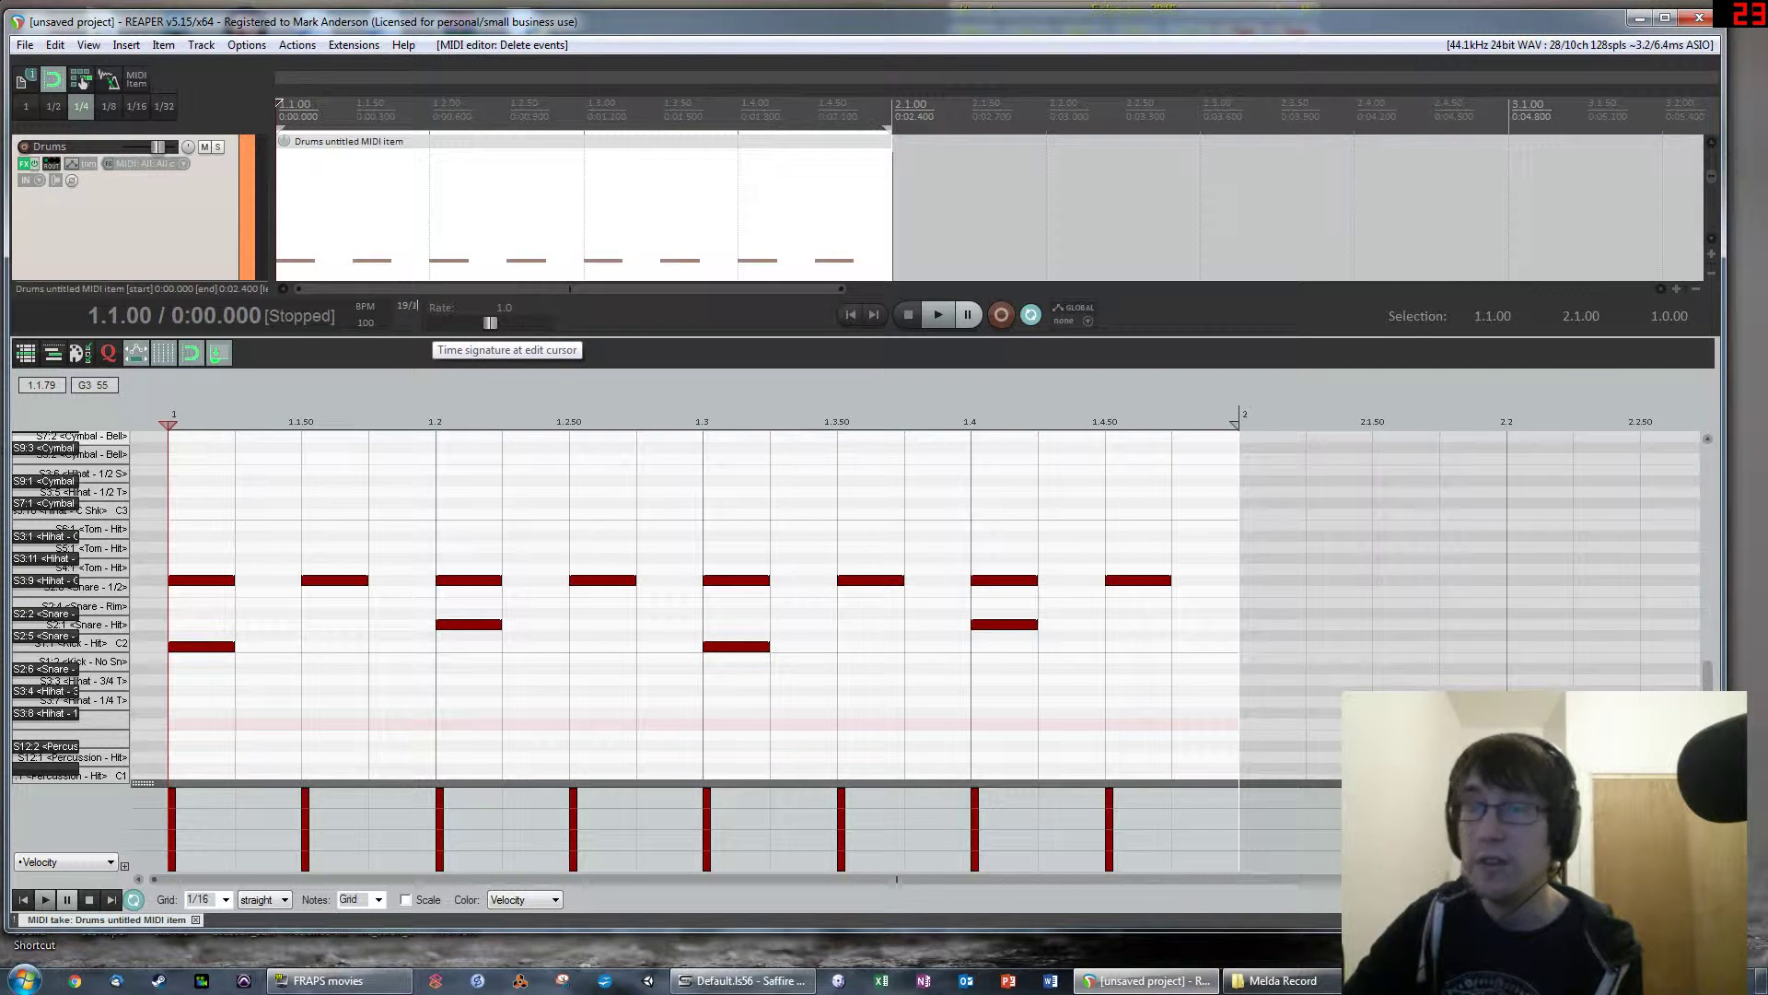
pyautogui.write('16')
pyautogui.press('Return')
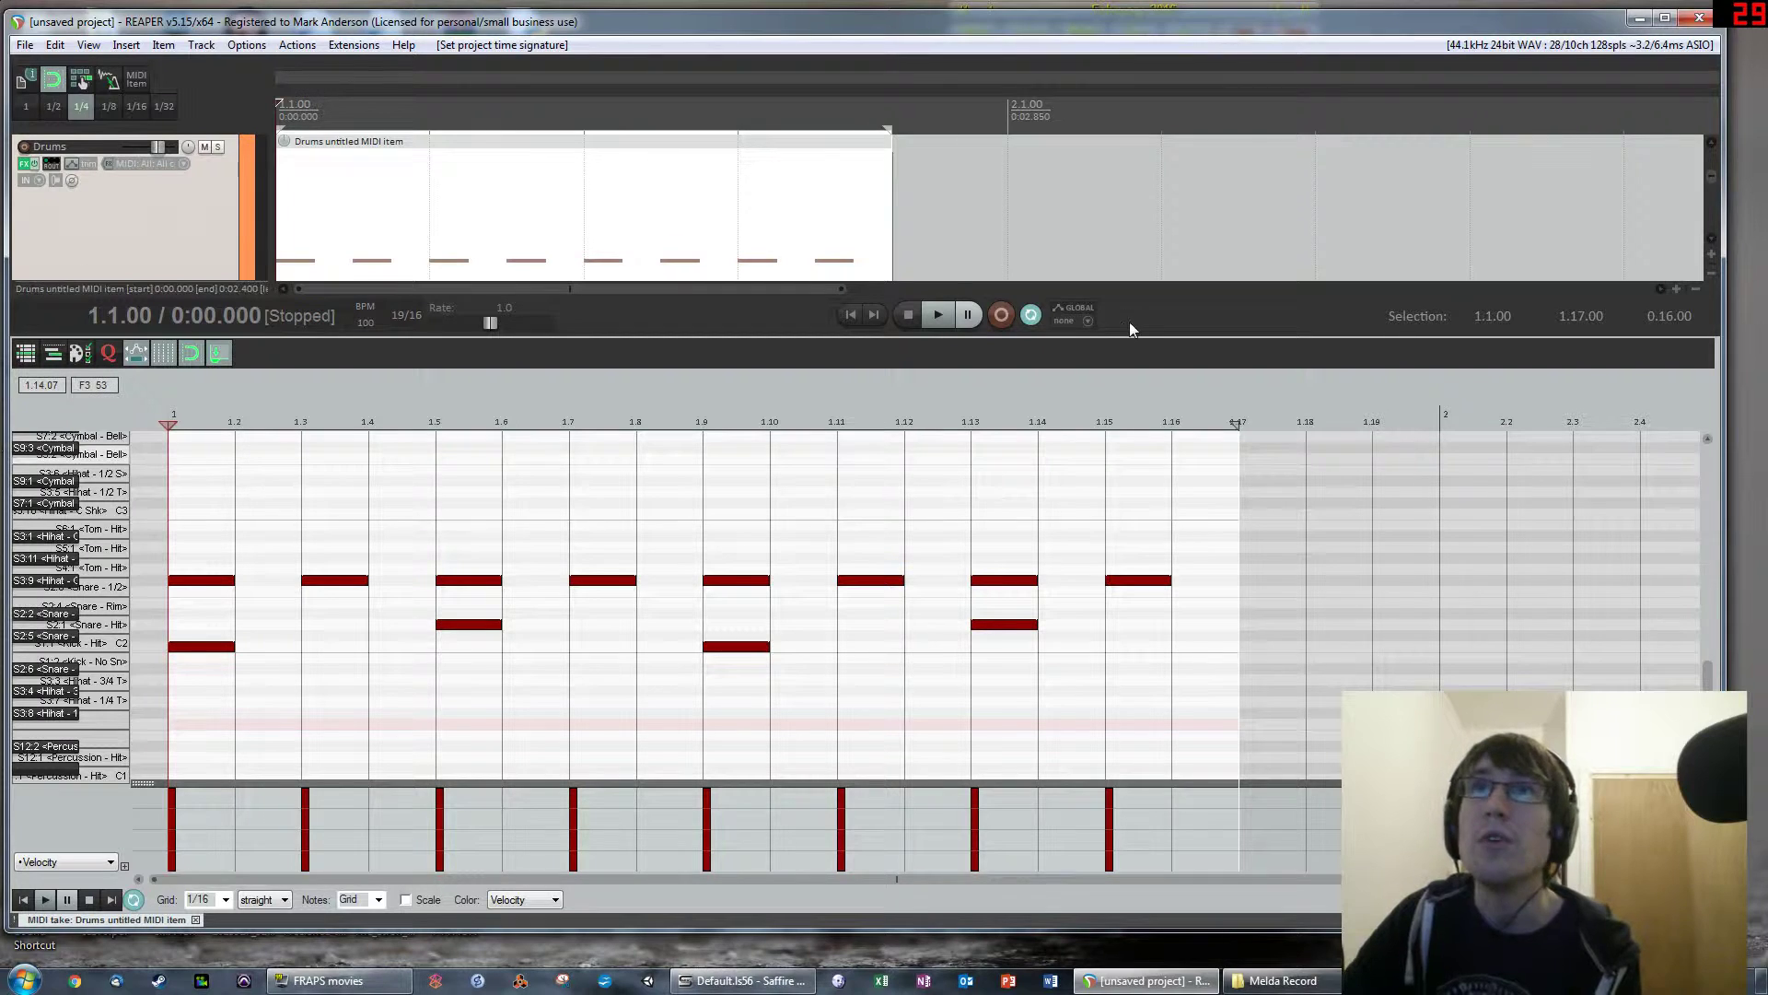
pyautogui.hotkey('alt', 'd')
pyautogui.click(81, 81)
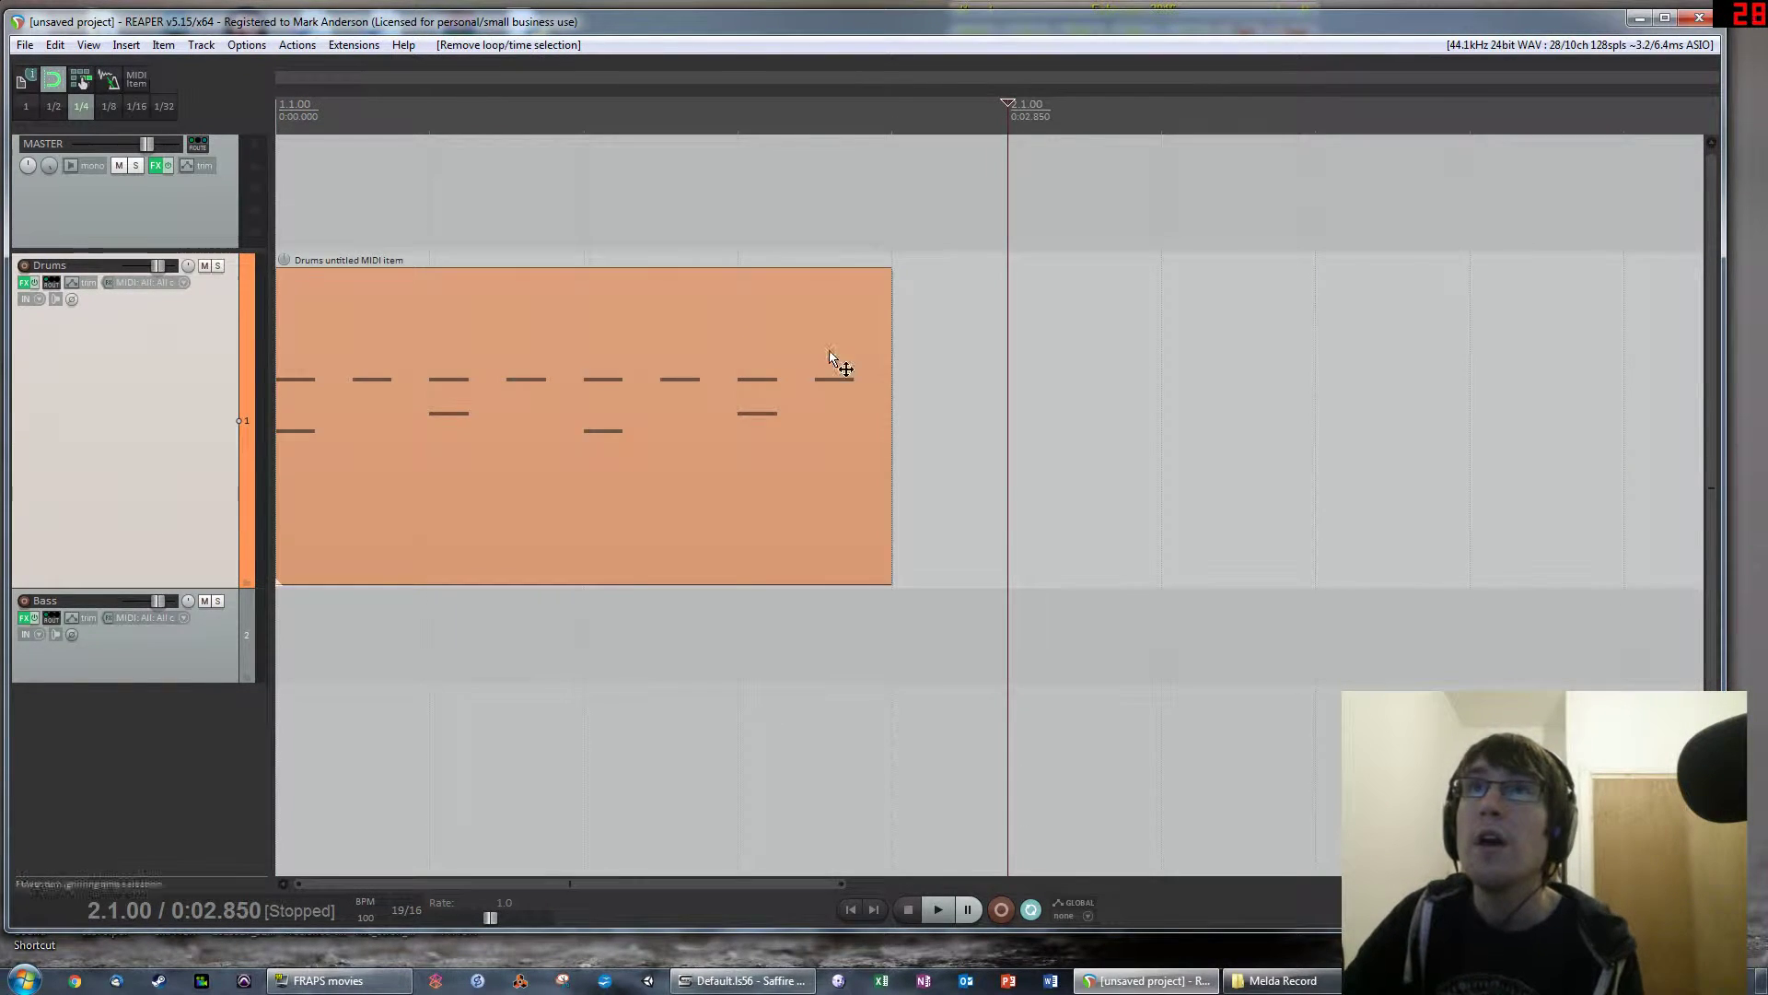
# Time-select the gap from the Drums item's end to the start of bar 2
pyautogui.click(569, 320)
pyautogui.click(81, 81)
pyautogui.click(81, 81)
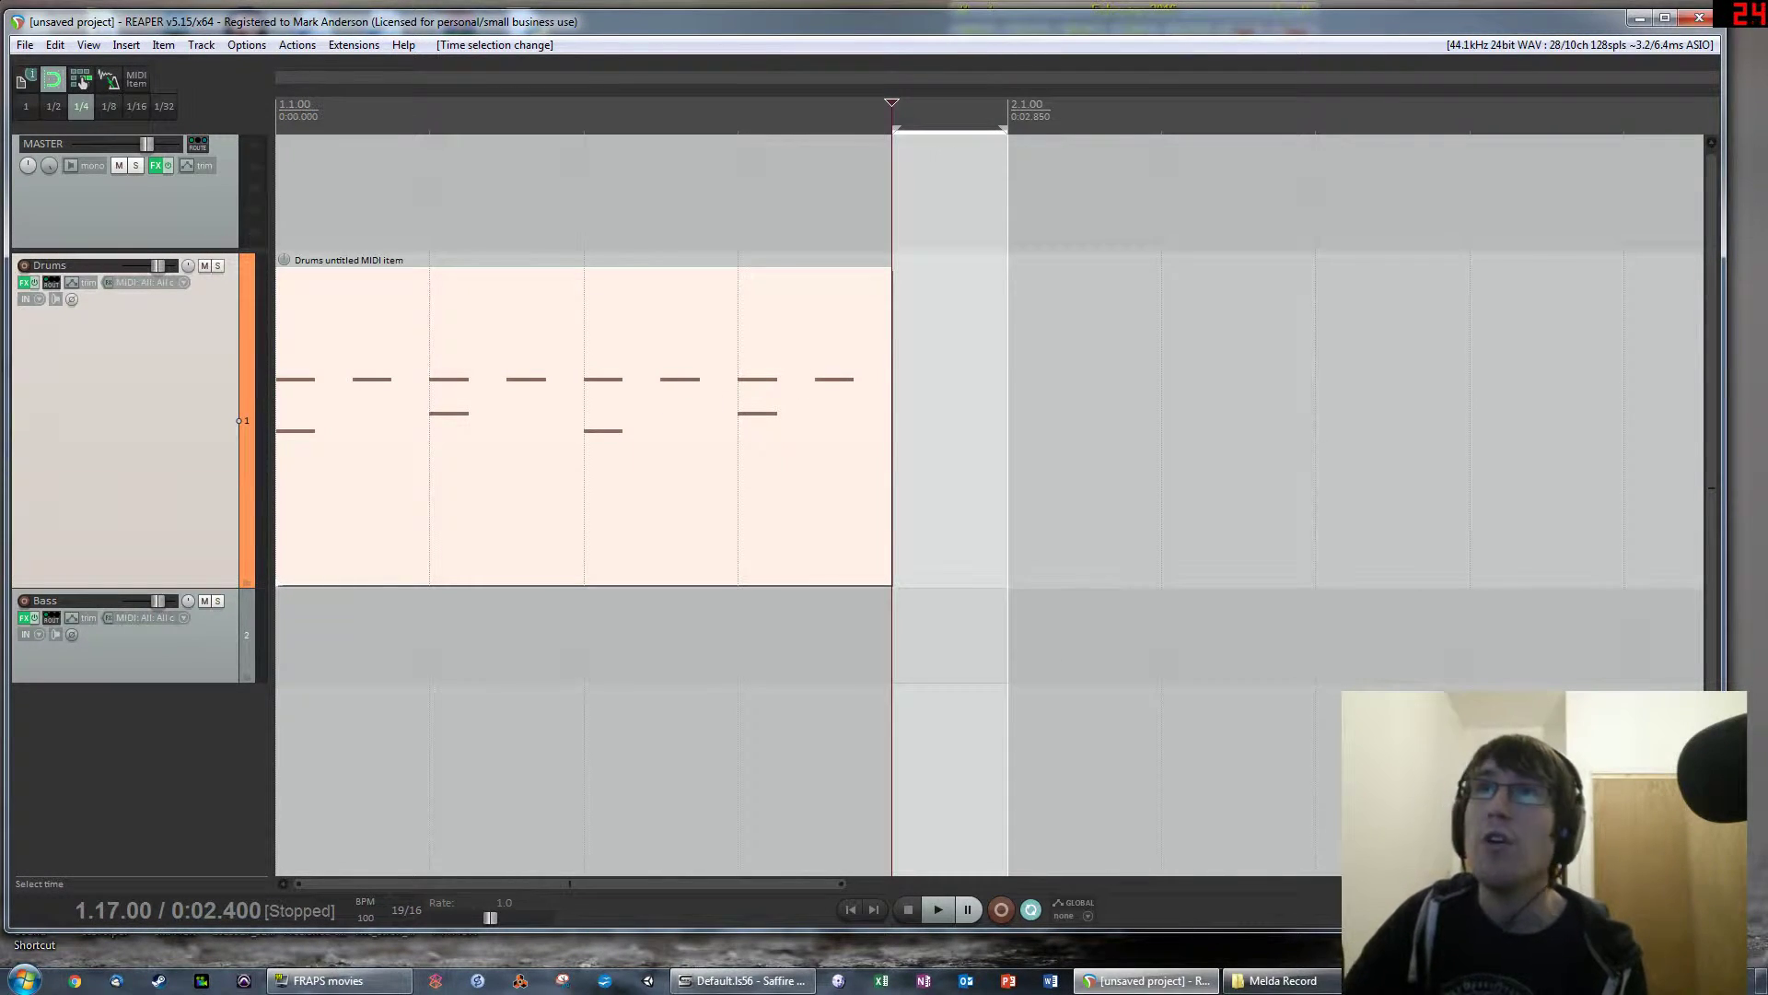
pyautogui.click(81, 81)
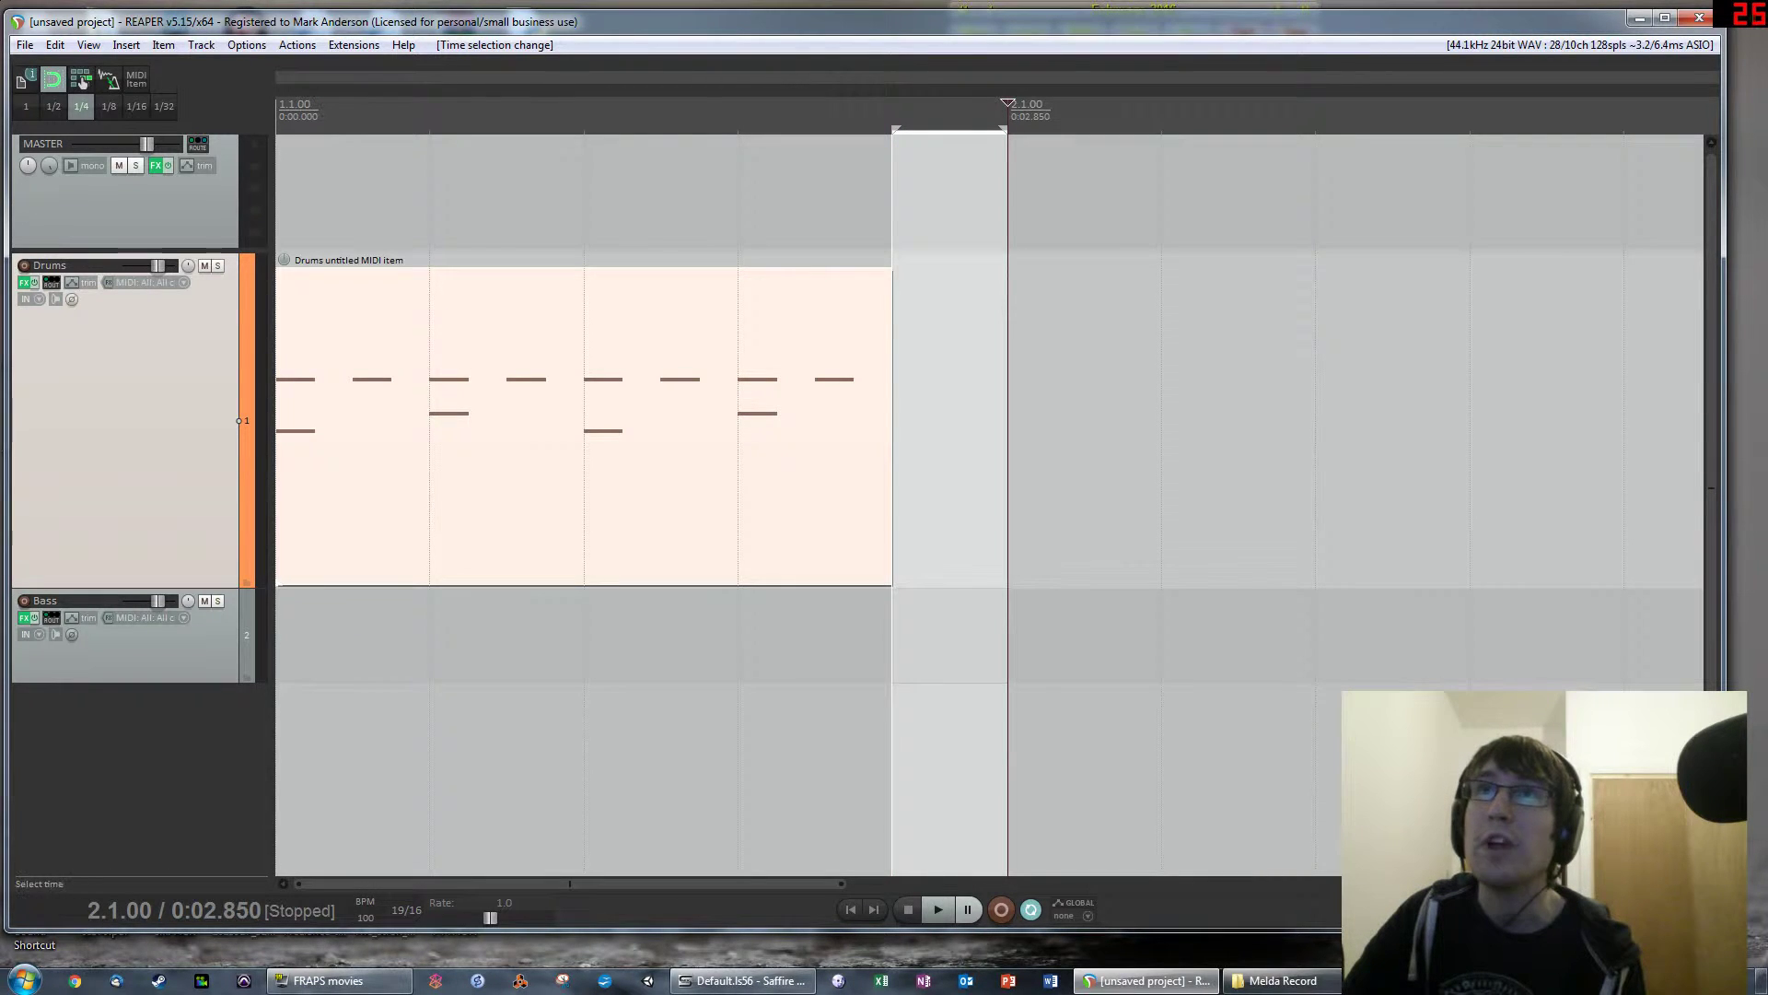
pyautogui.click(81, 81)
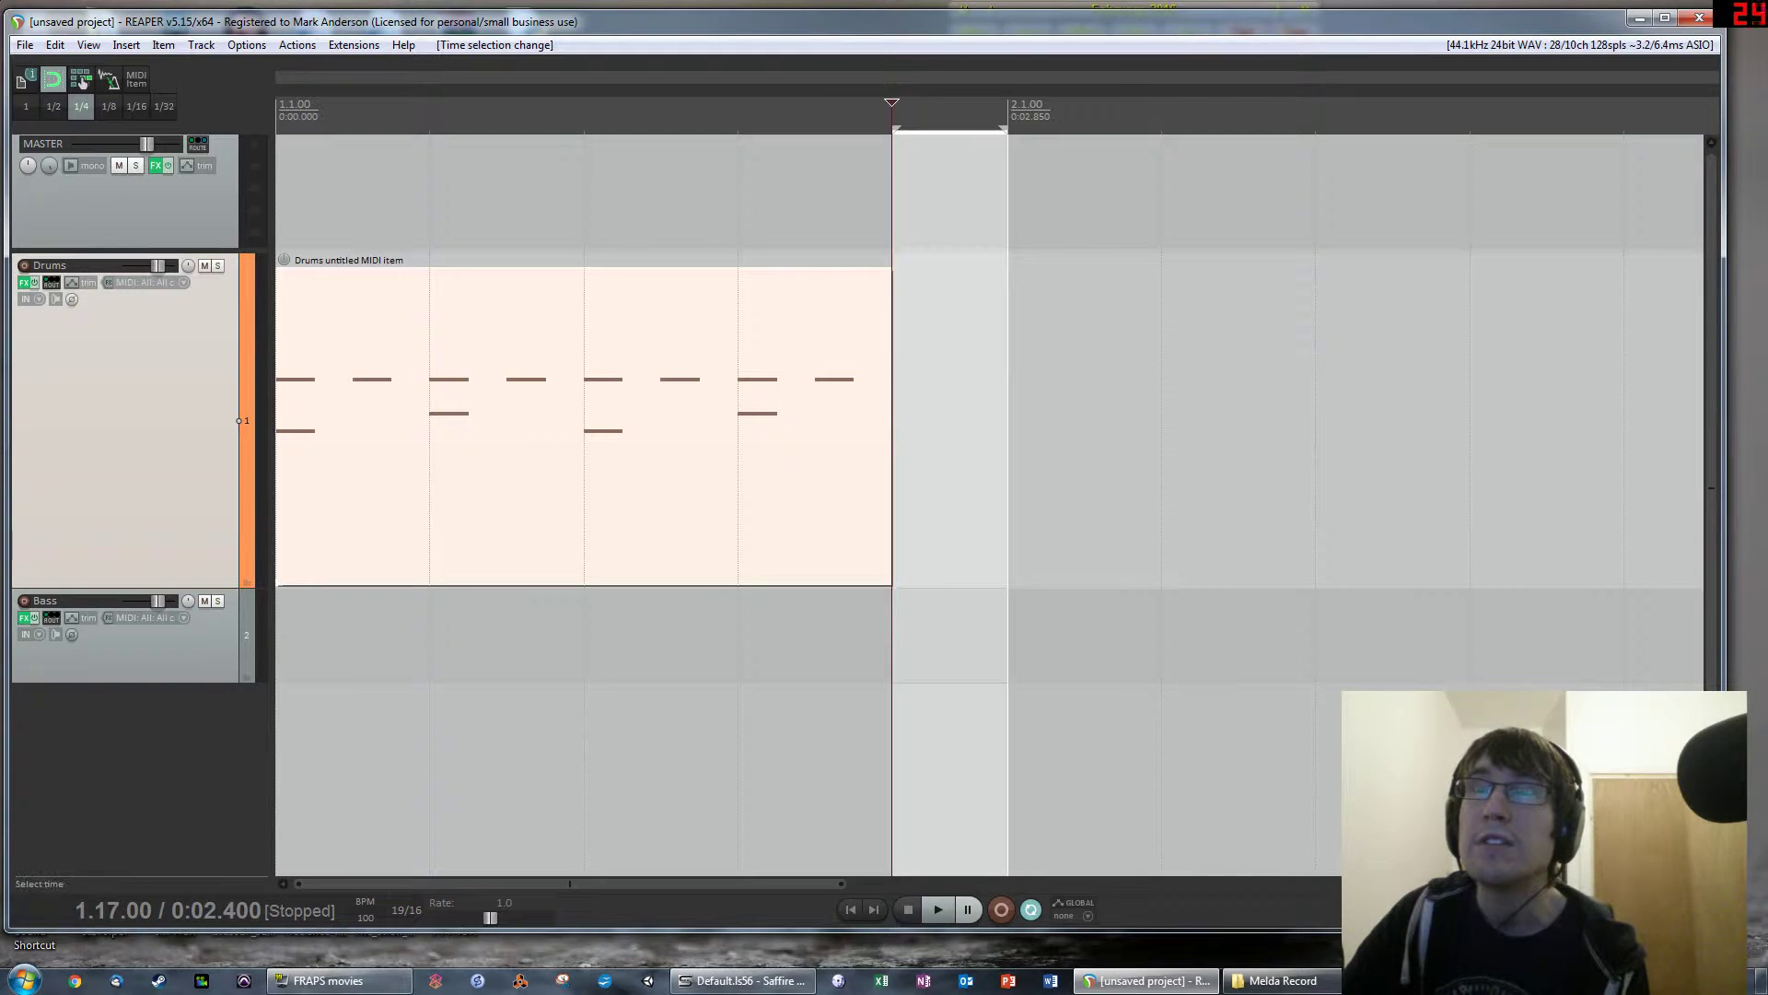
# Fill the gap with an empty MIDI item, glue it to the Drums item, and open the result
pyautogui.hotkey('ctrl', 'a')
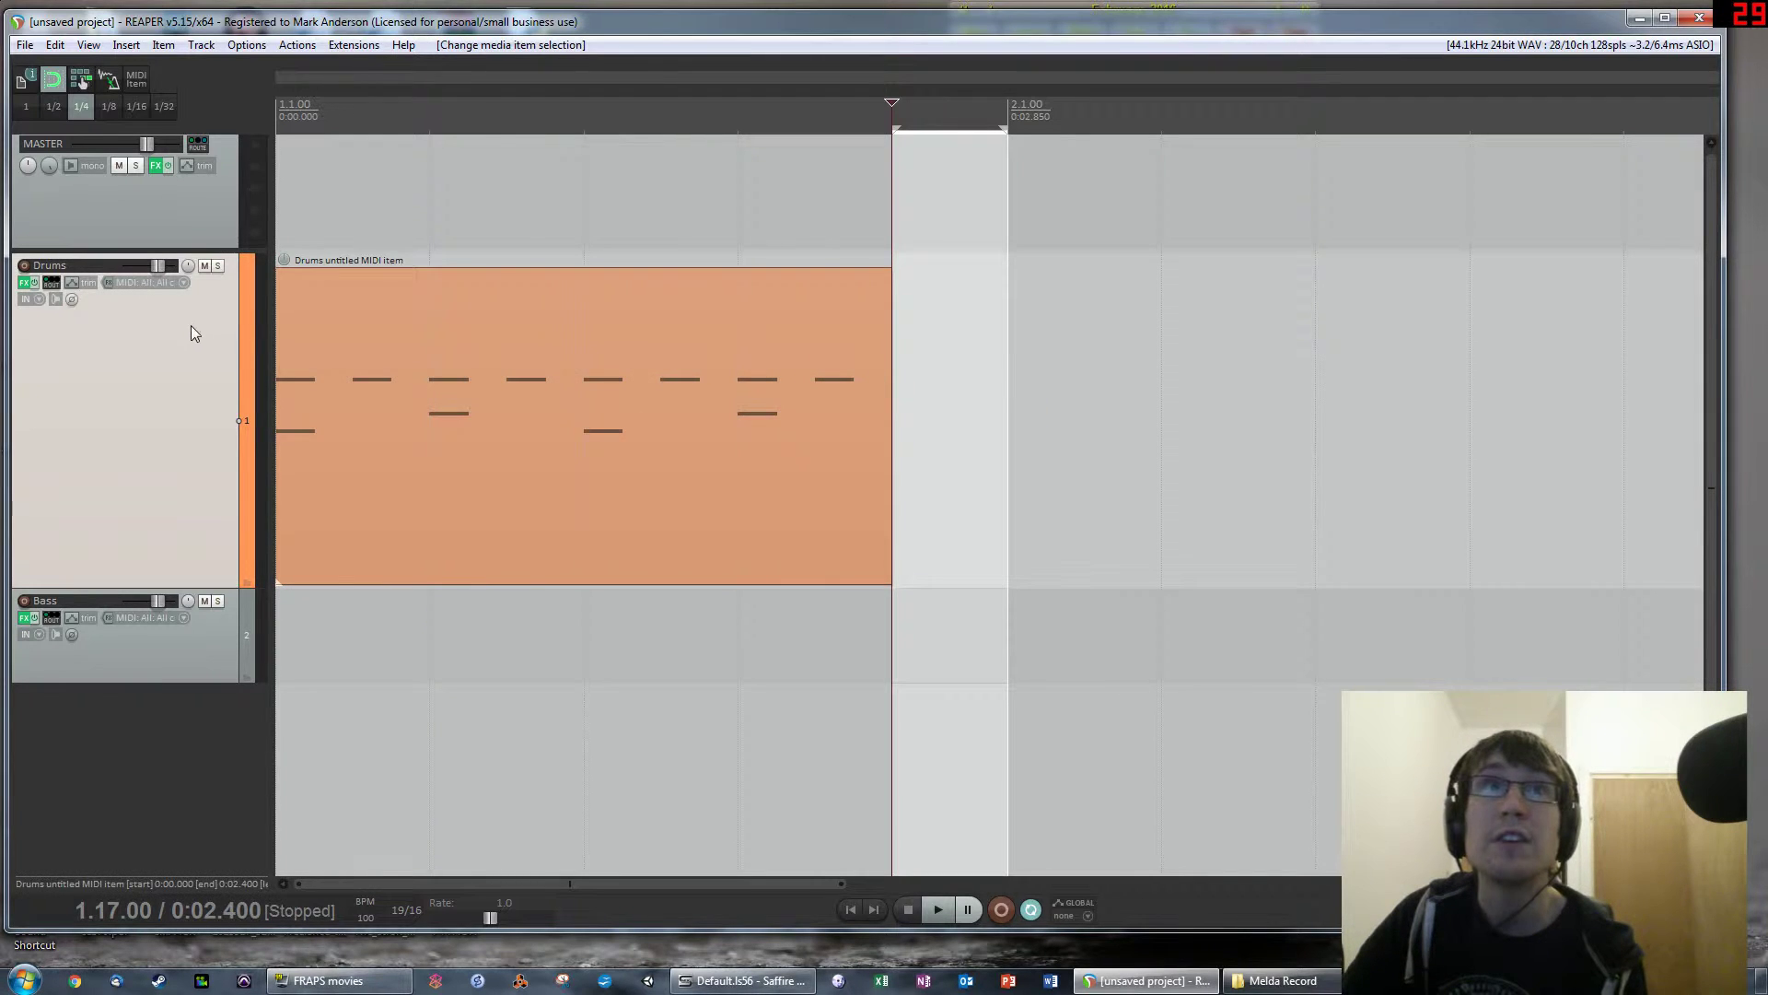
pyautogui.click(137, 81)
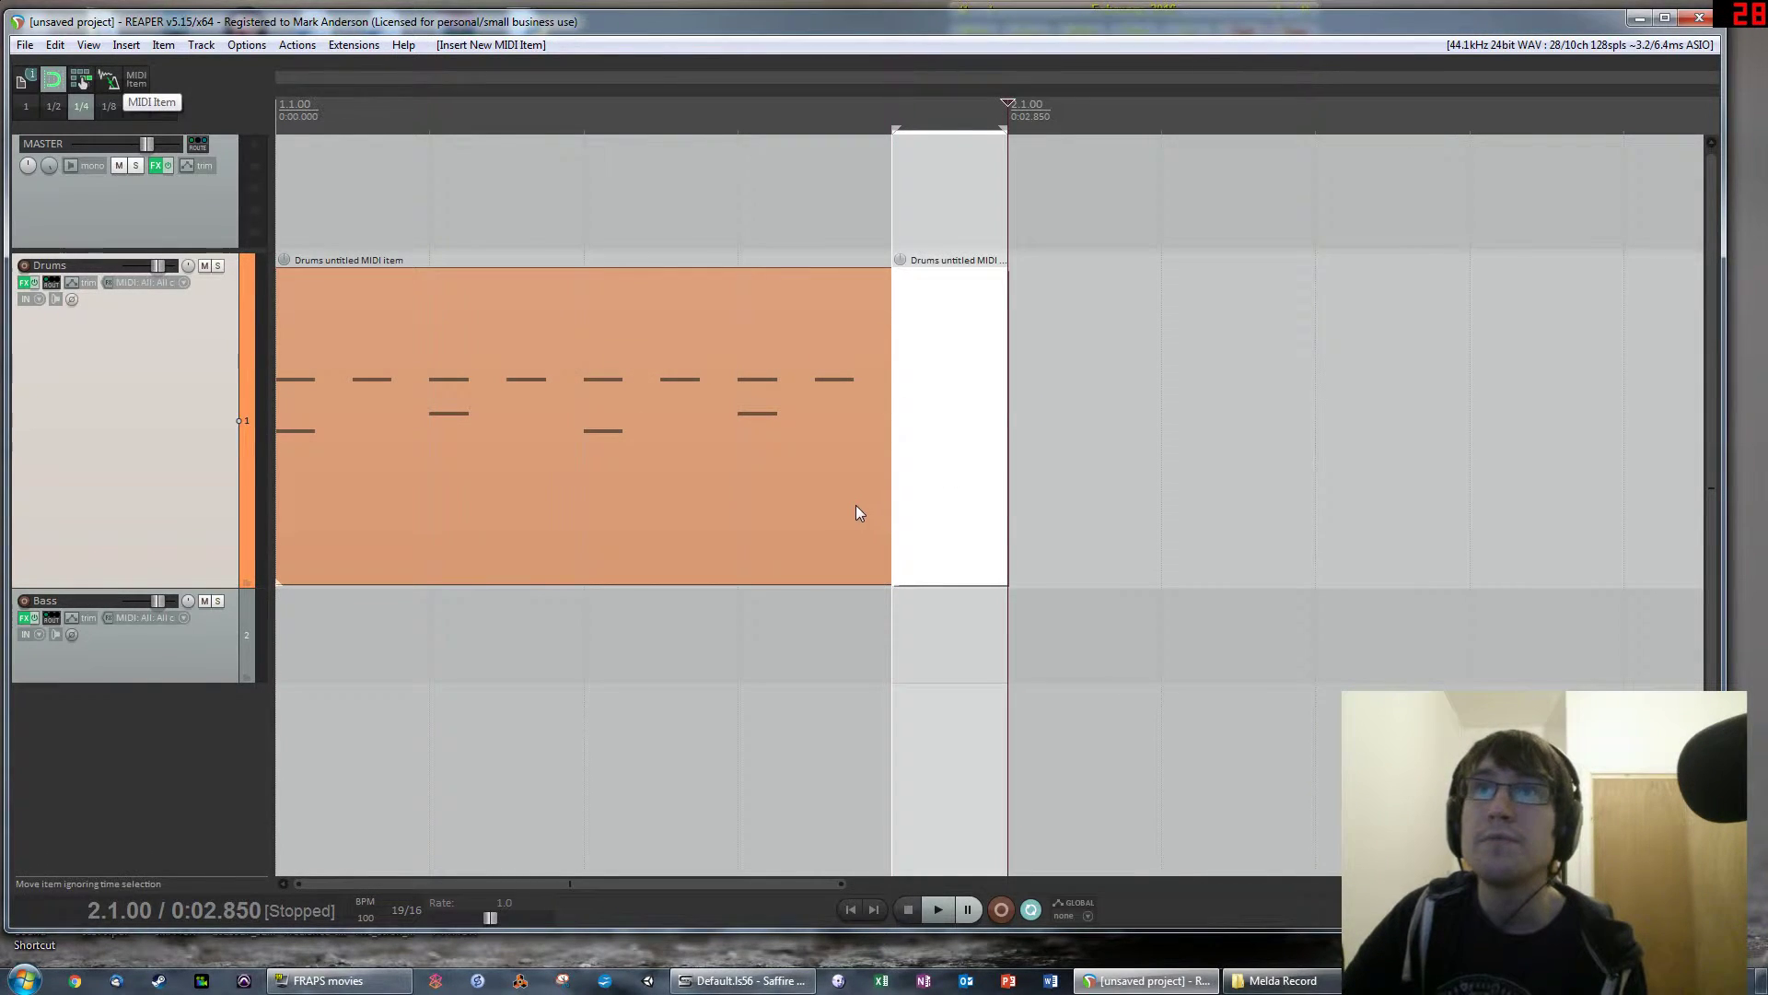
pyautogui.click(1000, 518)
pyautogui.moveTo(1076, 474); pyautogui.dragTo(635, 477)
pyautogui.hotkey('ctrl', 'g')
pyautogui.doubleClick(846, 471)
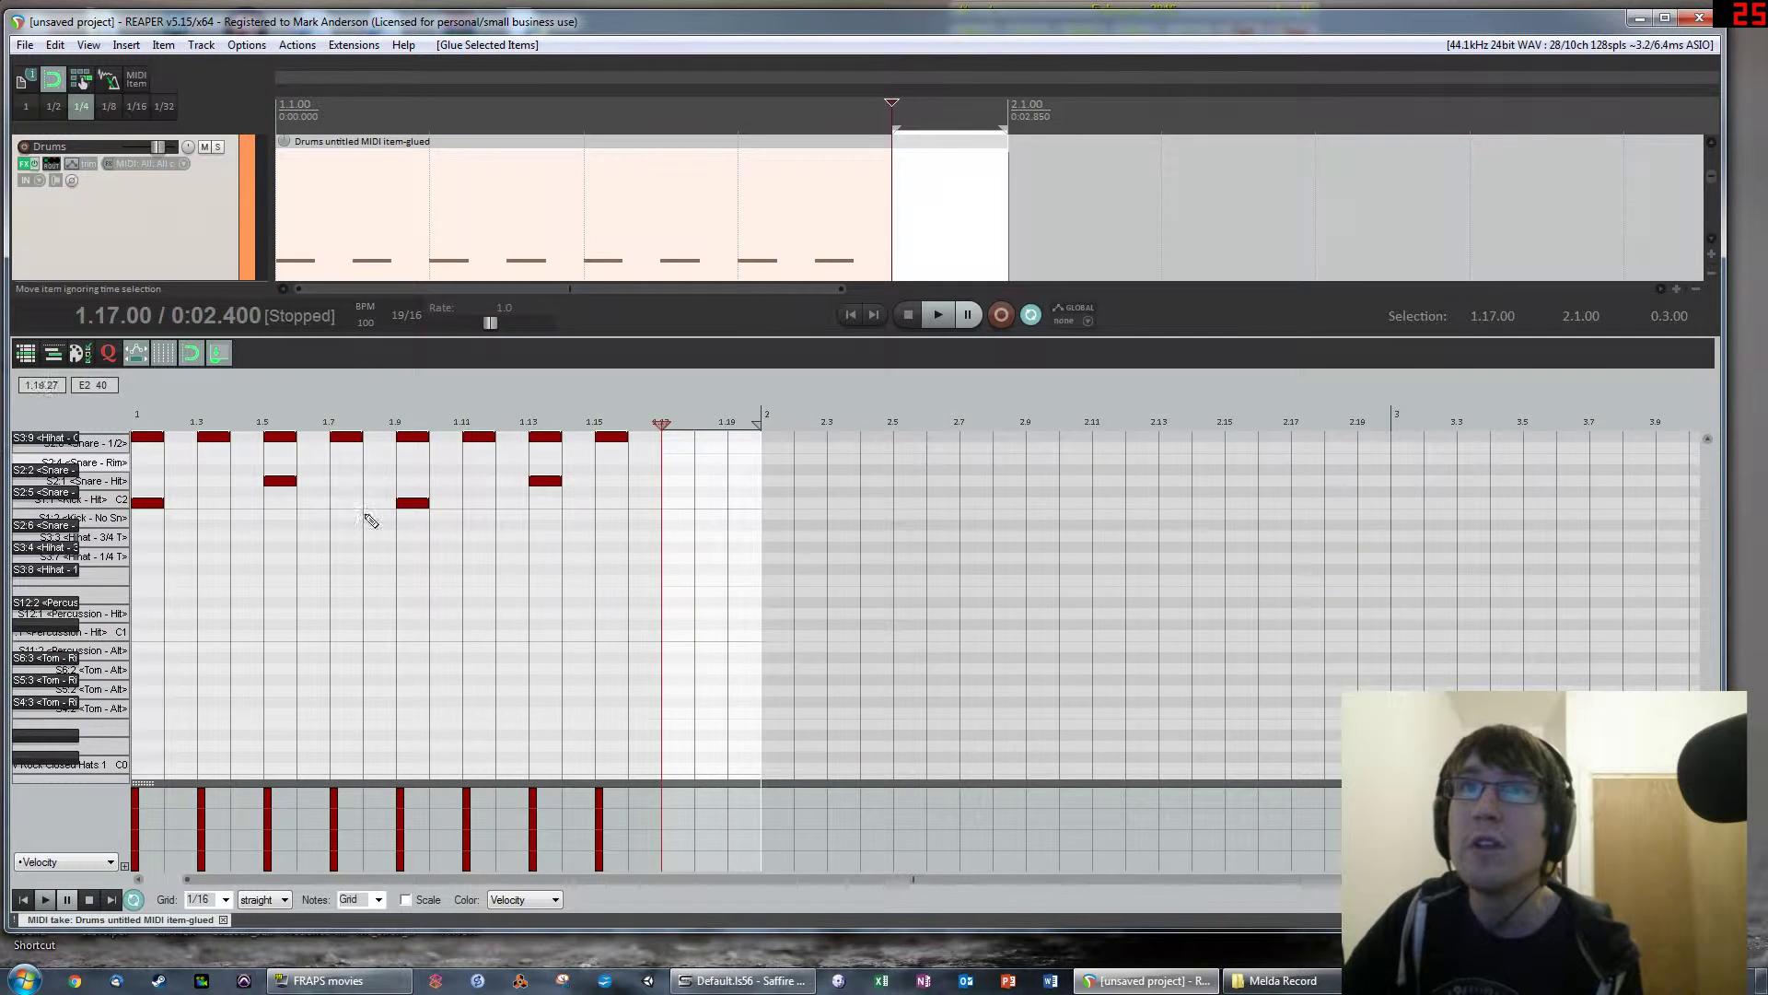
# Time-select the final sixteenths of the 19/16 drum bar
pyautogui.scroll(3, 702, 580)
pyautogui.scroll(2, 700, 580)
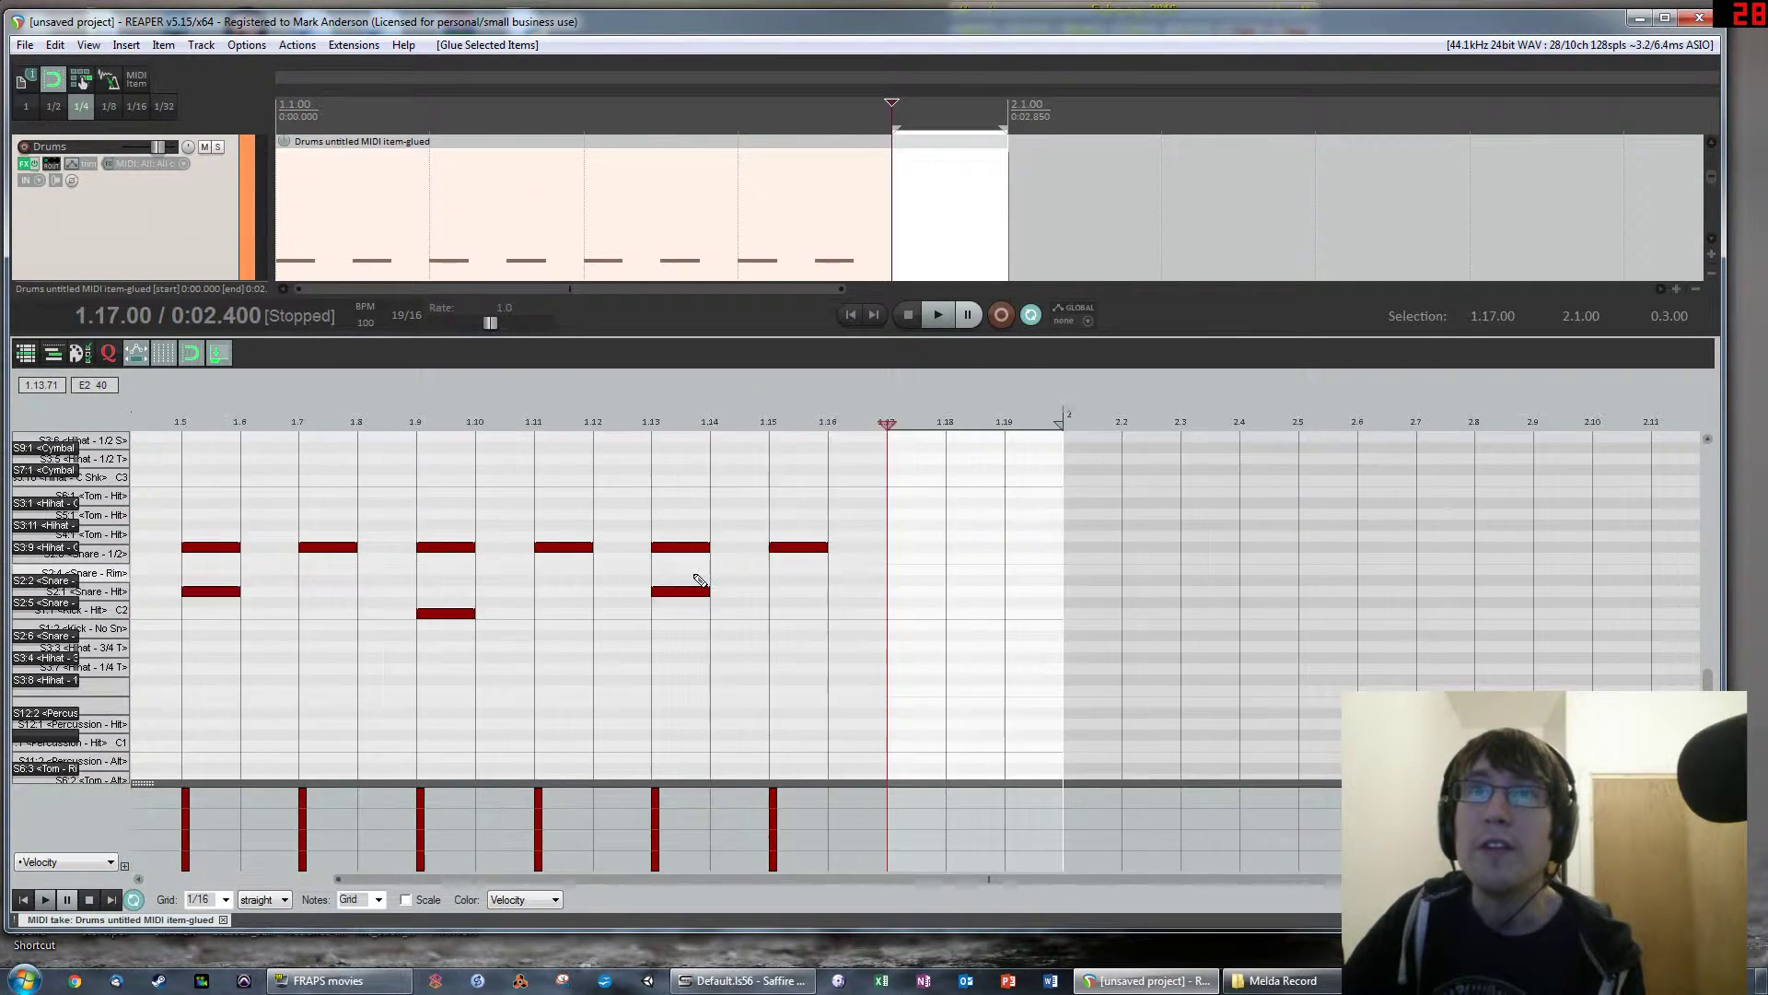
pyautogui.moveTo(1059, 425)
pyautogui.mouseDown()
pyautogui.moveTo(892, 443)
pyautogui.moveTo(1006, 433)
pyautogui.moveTo(900, 446)
pyautogui.moveTo(1060, 457)
pyautogui.mouseUp()
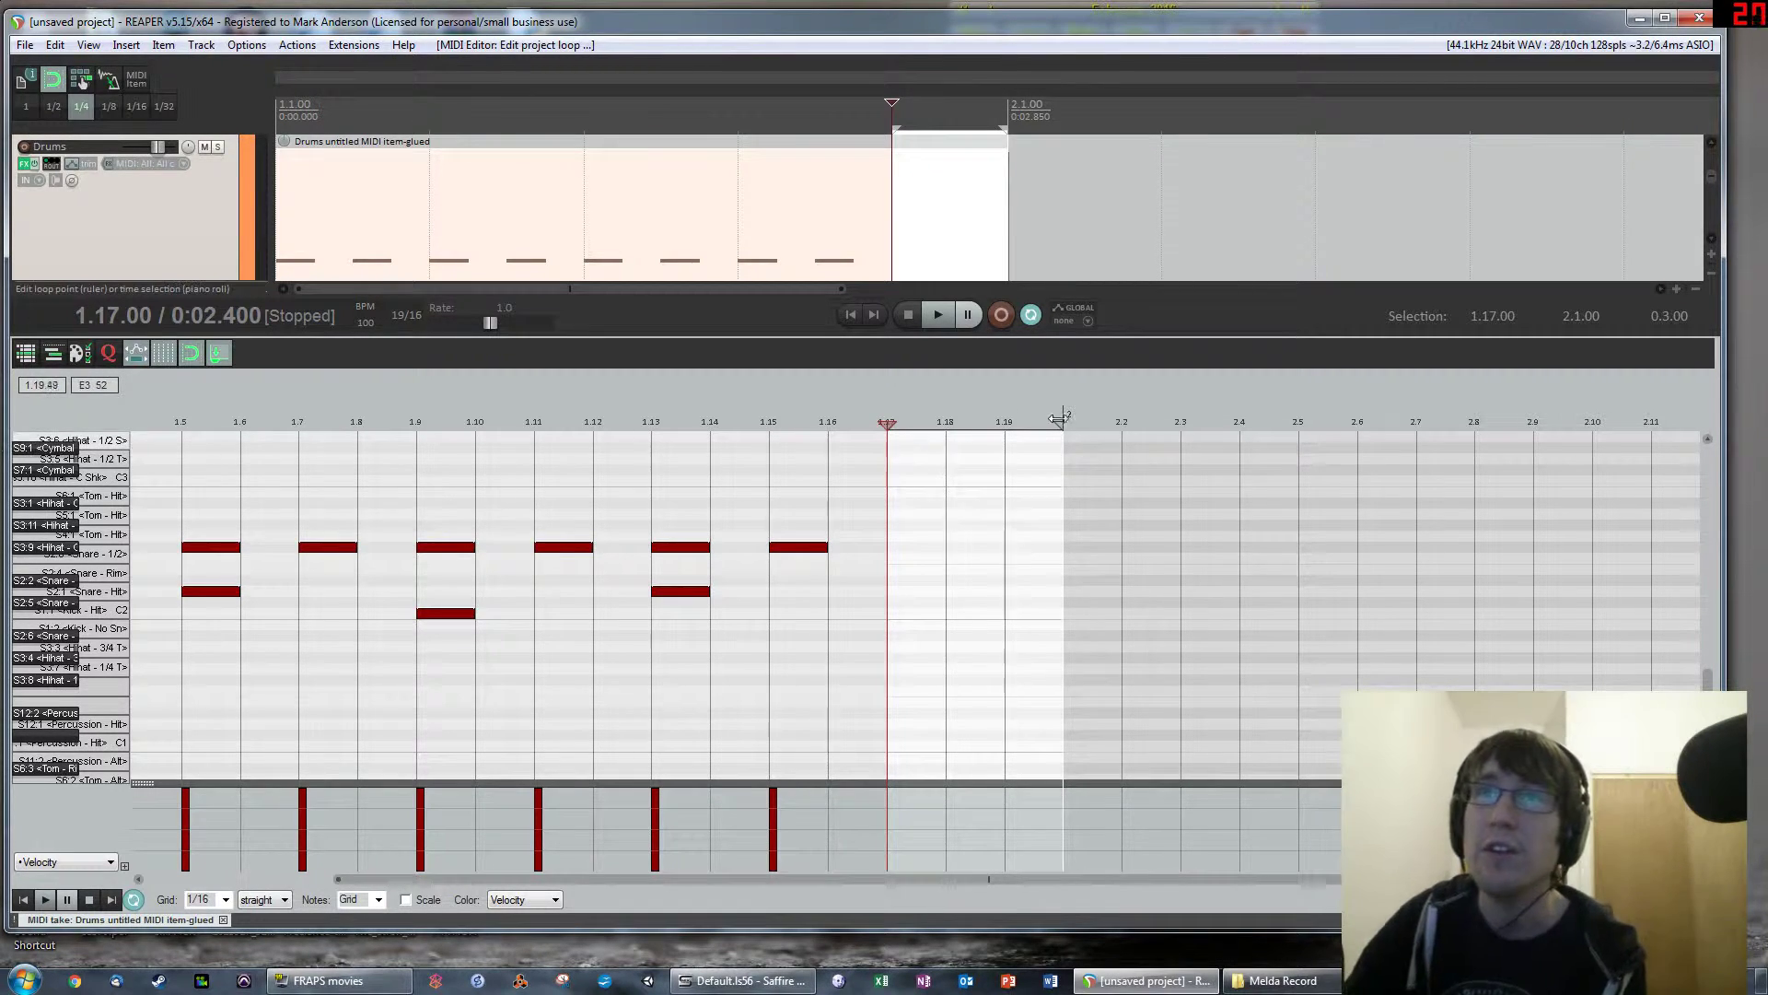
pyautogui.moveTo(991, 416); pyautogui.dragTo(1061, 416)
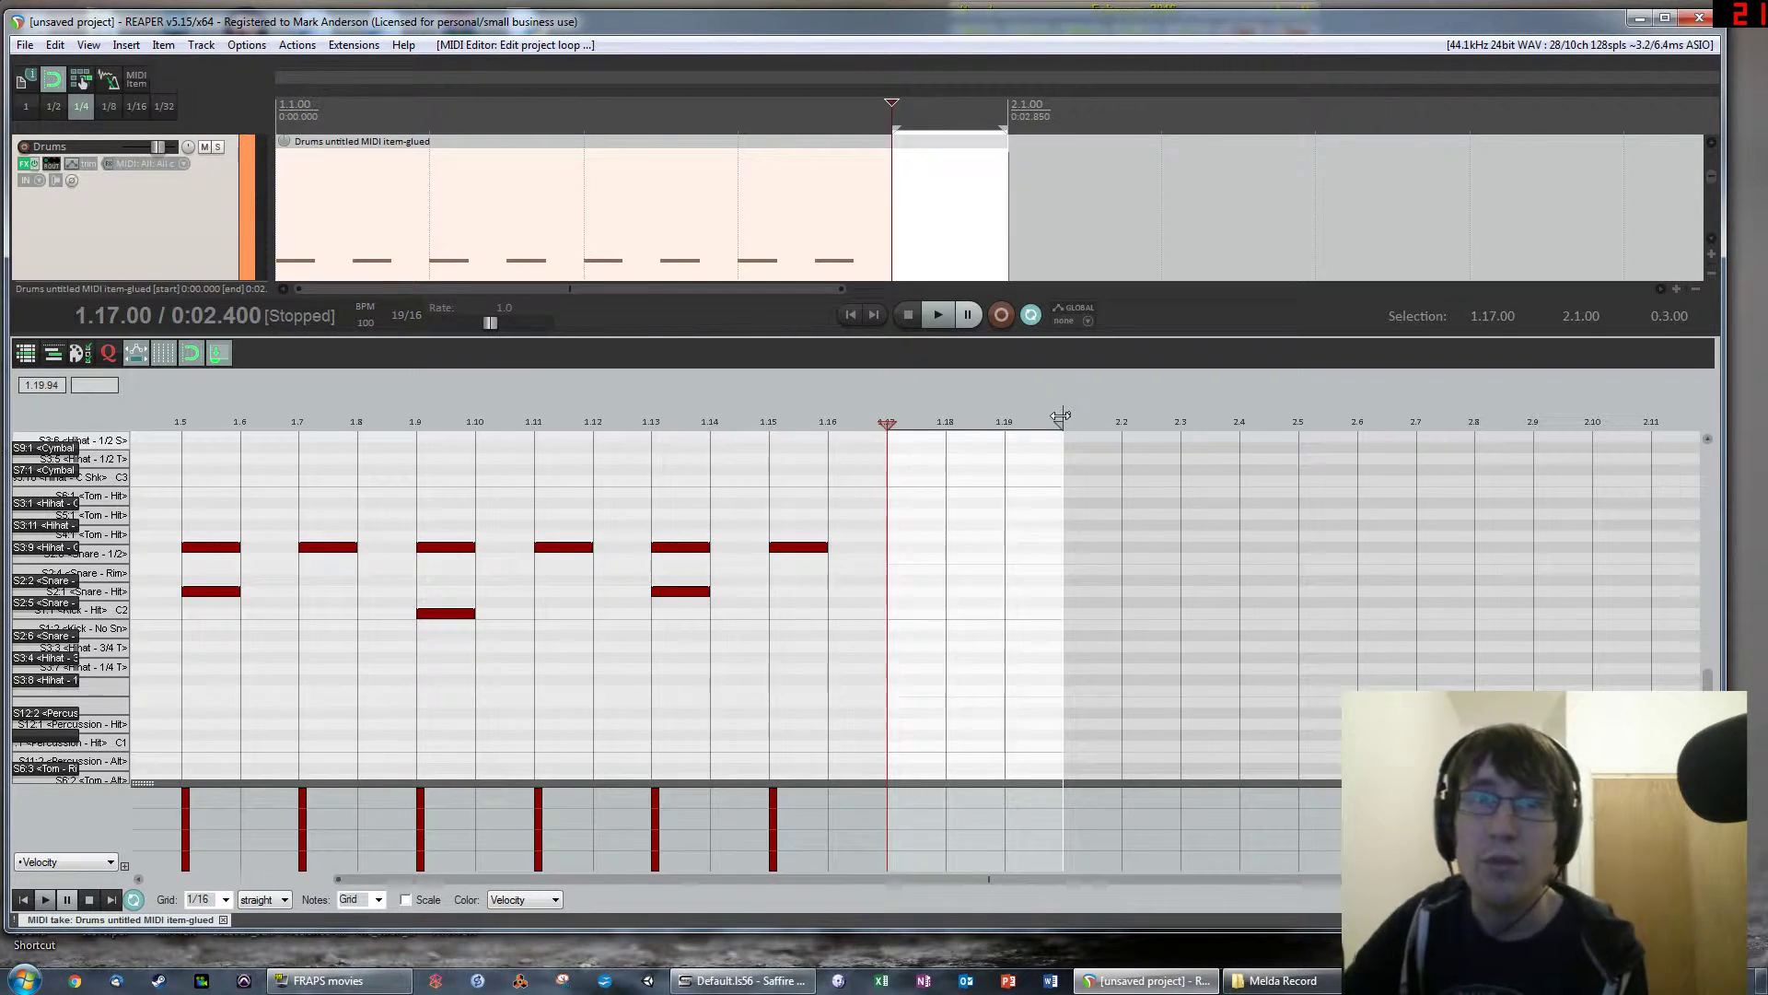
# Add hi-hat hits at 1.17, 1.18 and 1.19 and a kick at 1.17
pyautogui.click(910, 549)
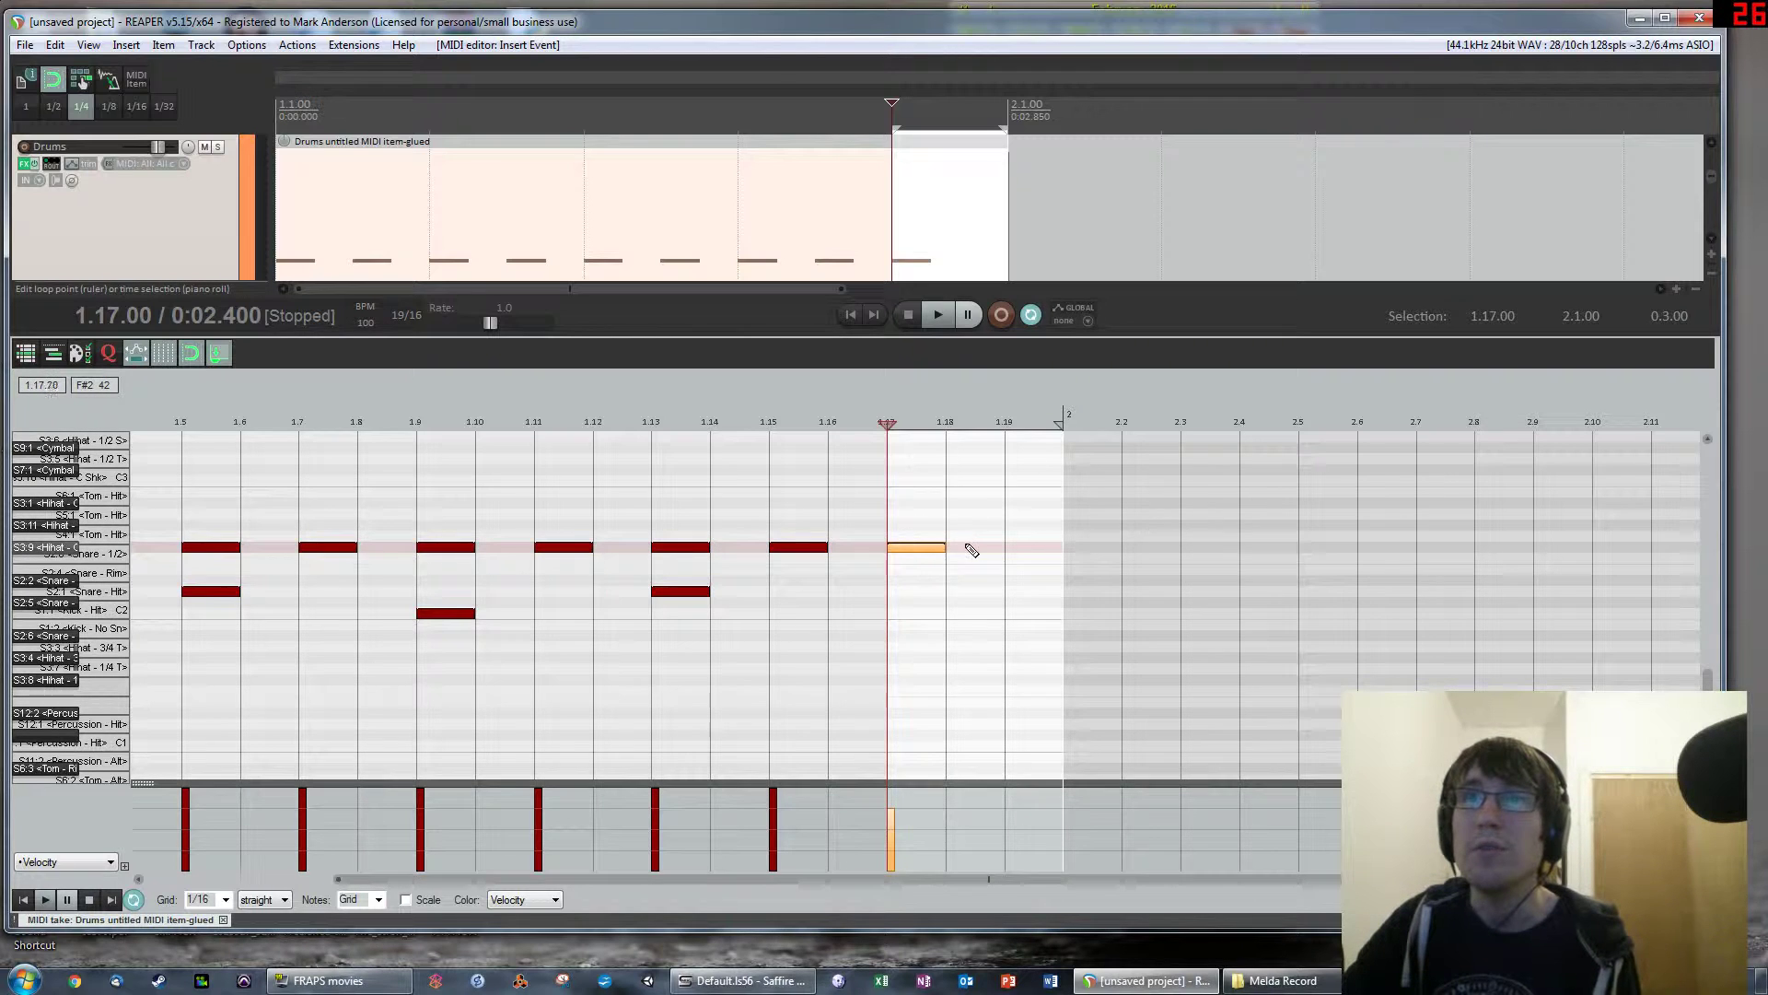
pyautogui.click(971, 548)
pyautogui.click(1049, 550)
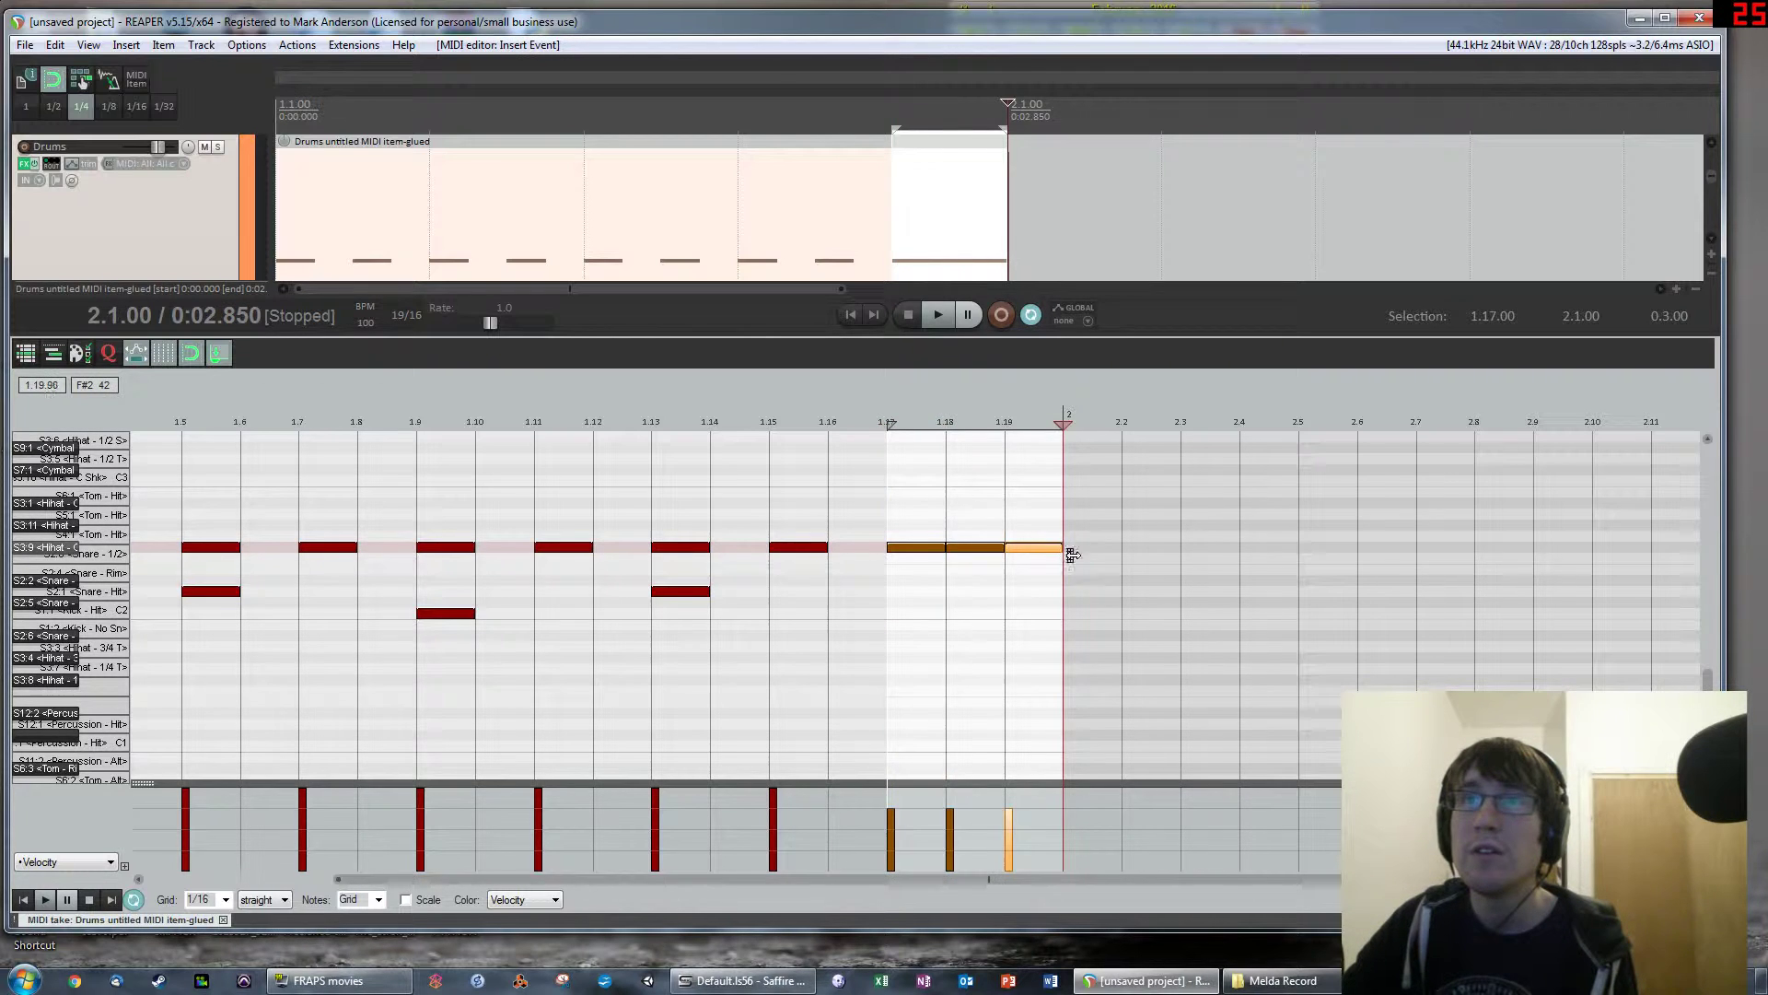
pyautogui.moveTo(1073, 553); pyautogui.dragTo(926, 534)
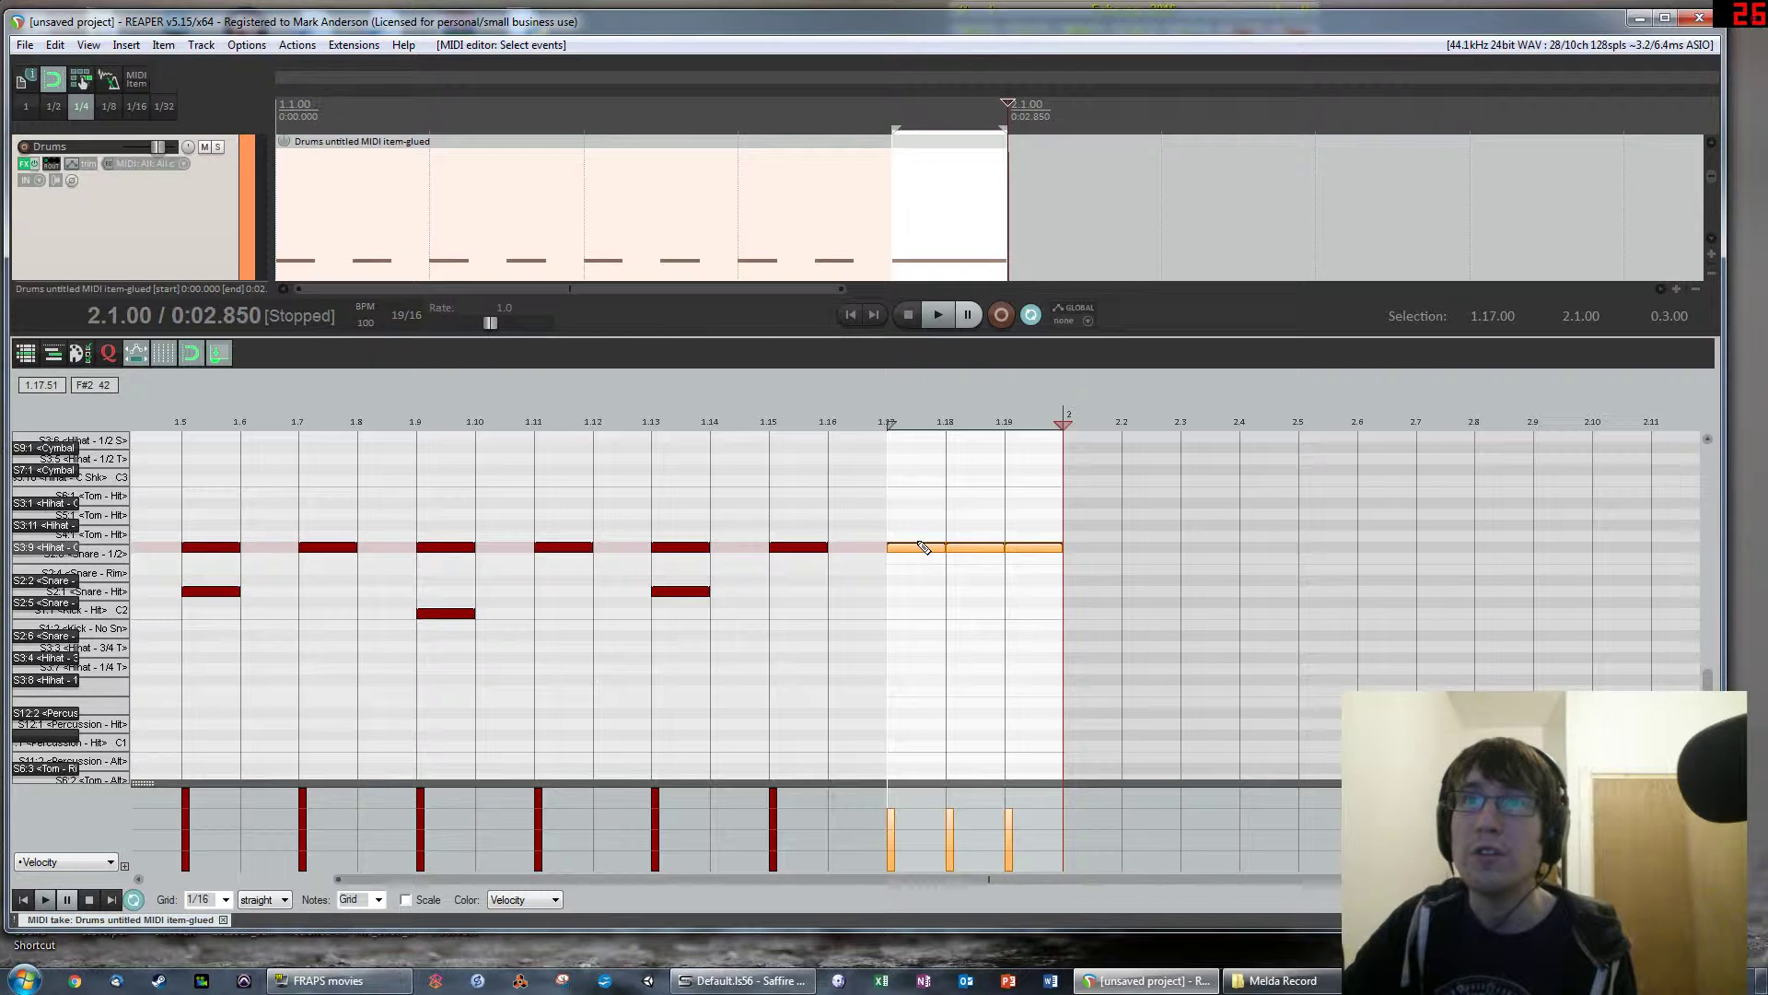
pyautogui.click(912, 489)
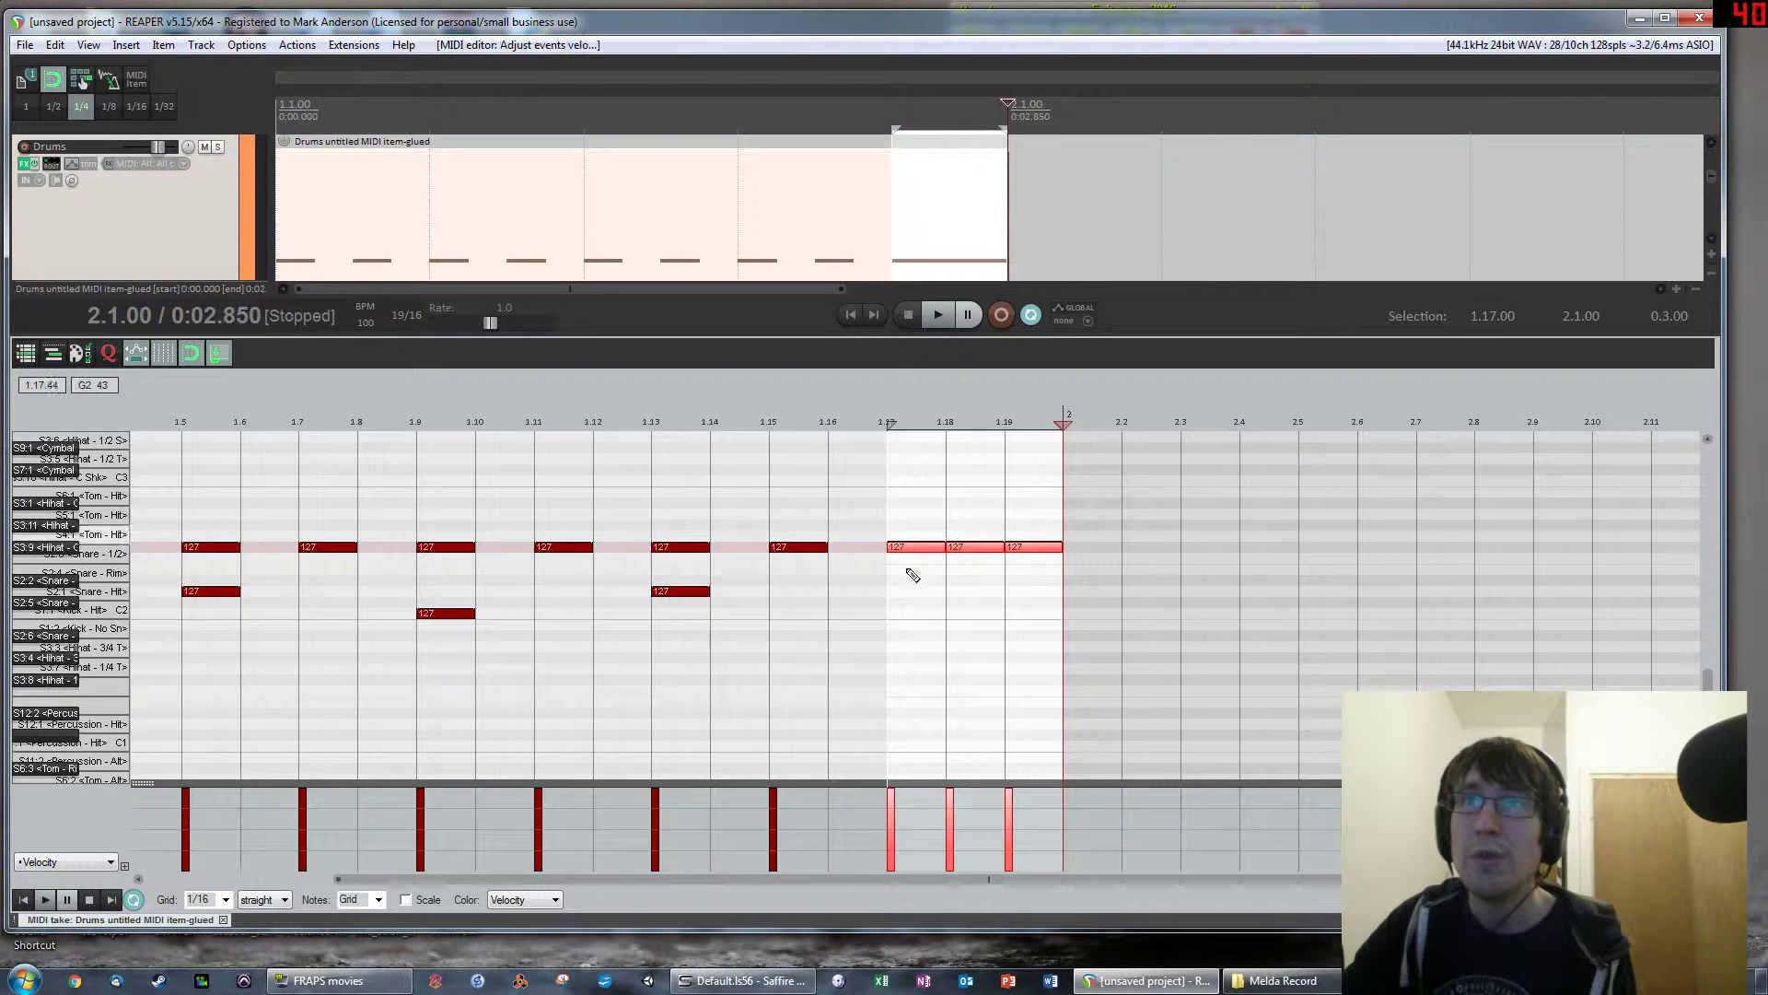
pyautogui.click(915, 631)
pyautogui.click(914, 624)
# Loop the whole 19/16 bar and play the drums back from the start
pyautogui.press('Home')
pyautogui.moveTo(1072, 423); pyautogui.dragTo(101, 426)
pyautogui.press('space')
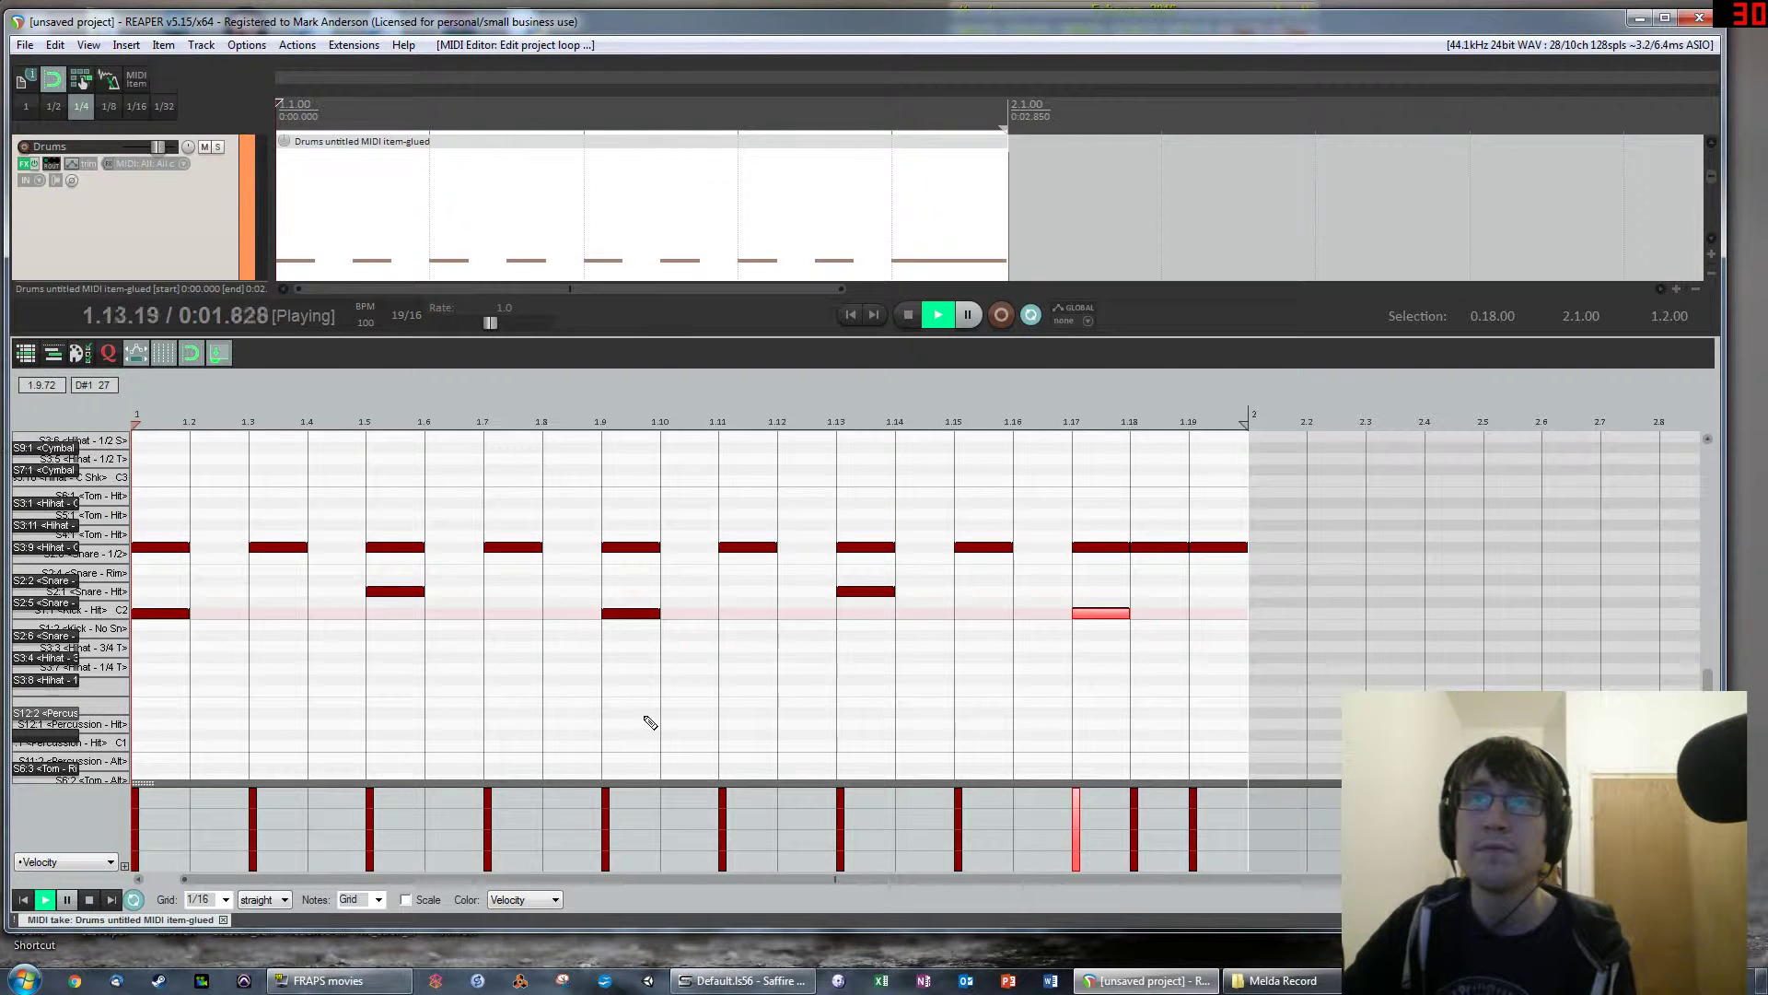
pyautogui.press('space')
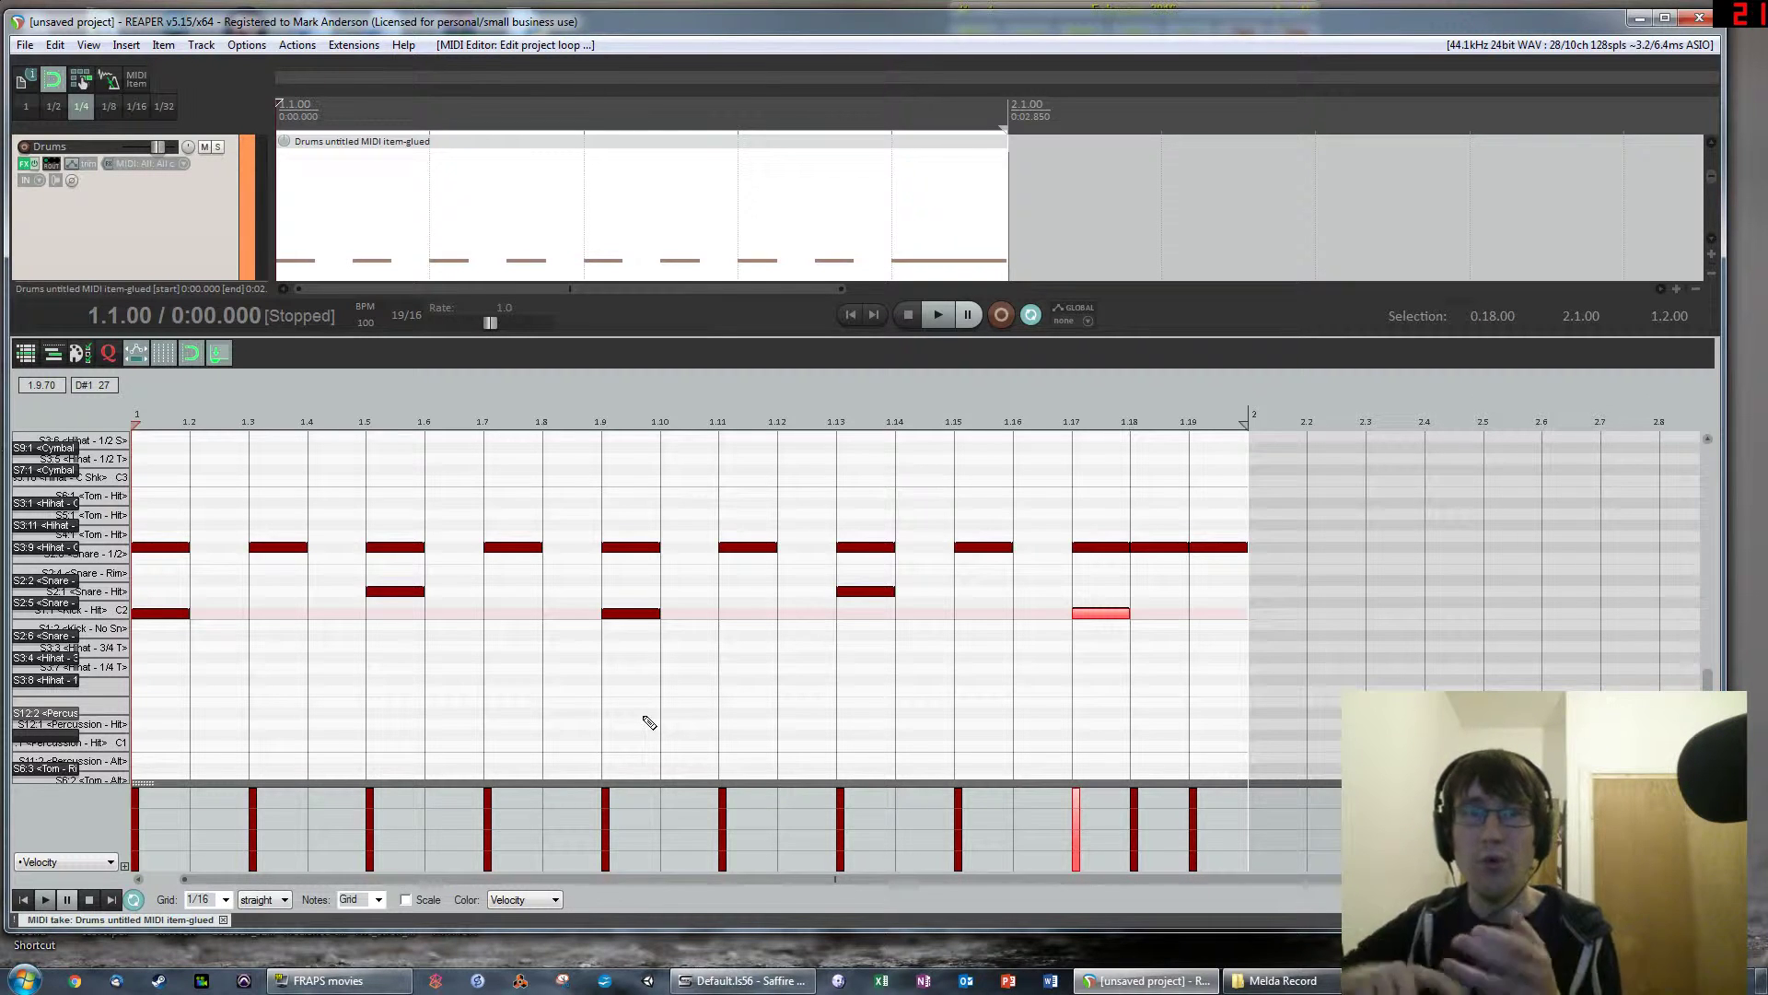
# Select the new end-of-bar drum notes, close the drum editor, and select the Bass track
pyautogui.moveTo(1275, 483); pyautogui.dragTo(1108, 663)
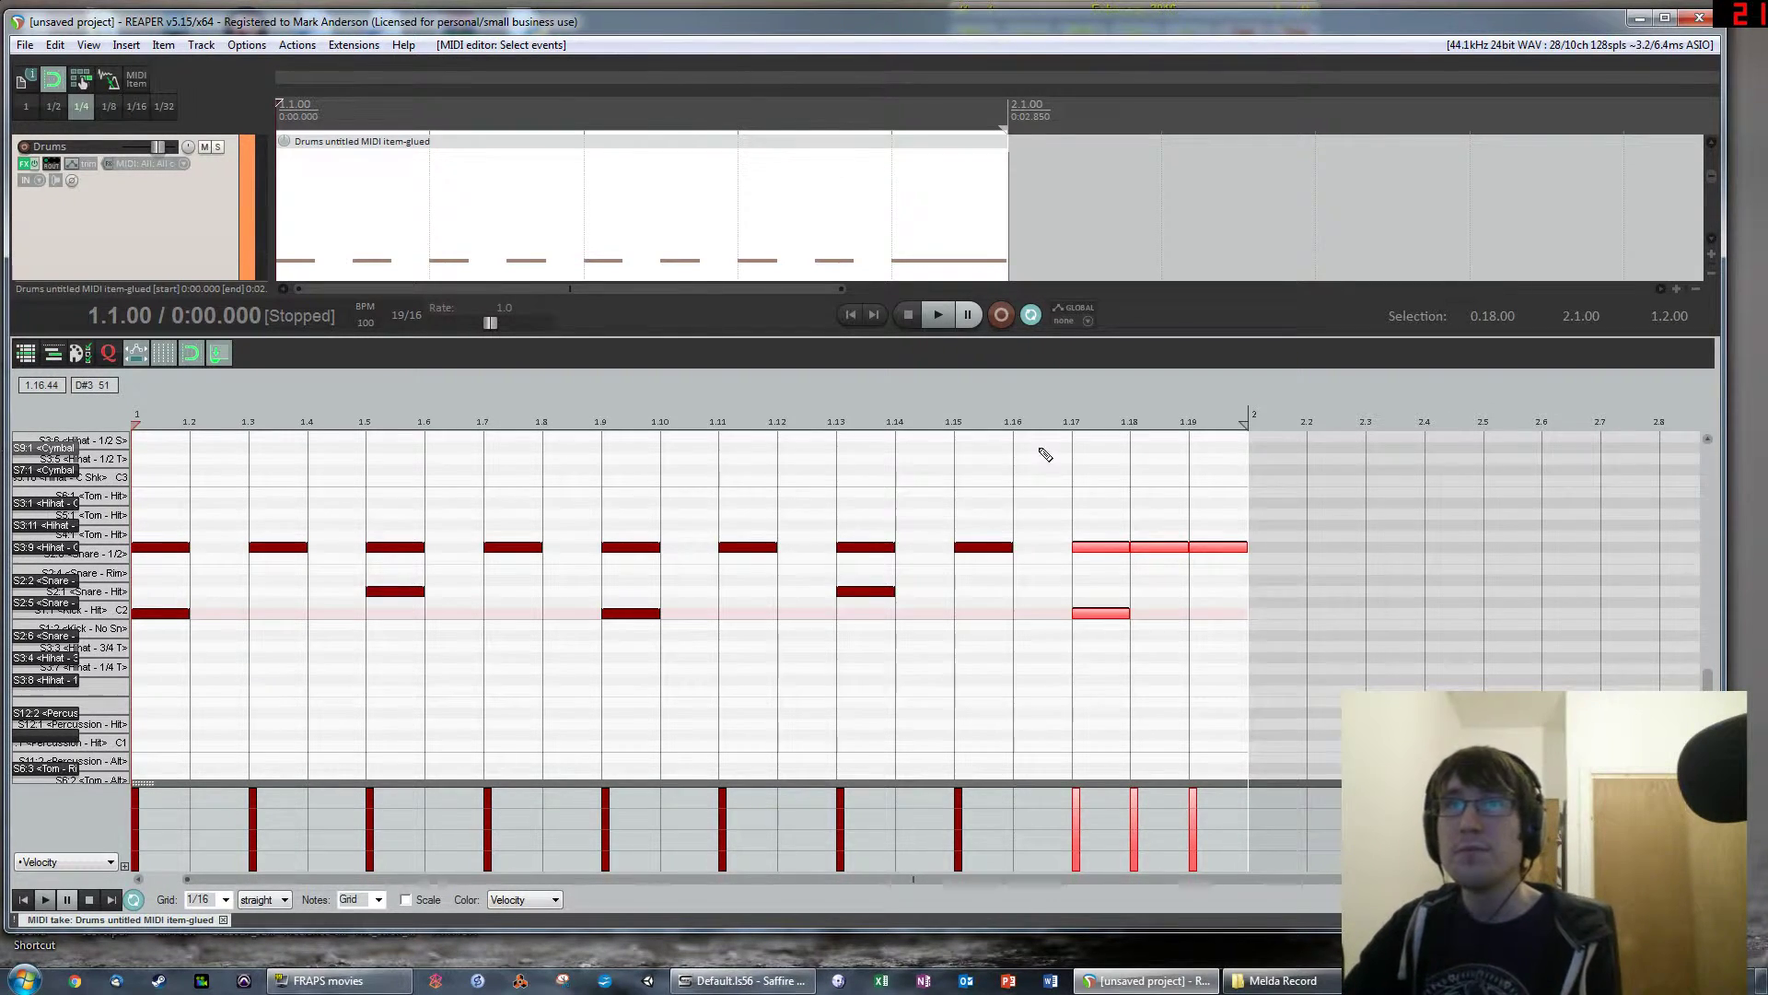
pyautogui.press('Escape')
pyautogui.click(429, 423)
pyautogui.click(165, 675)
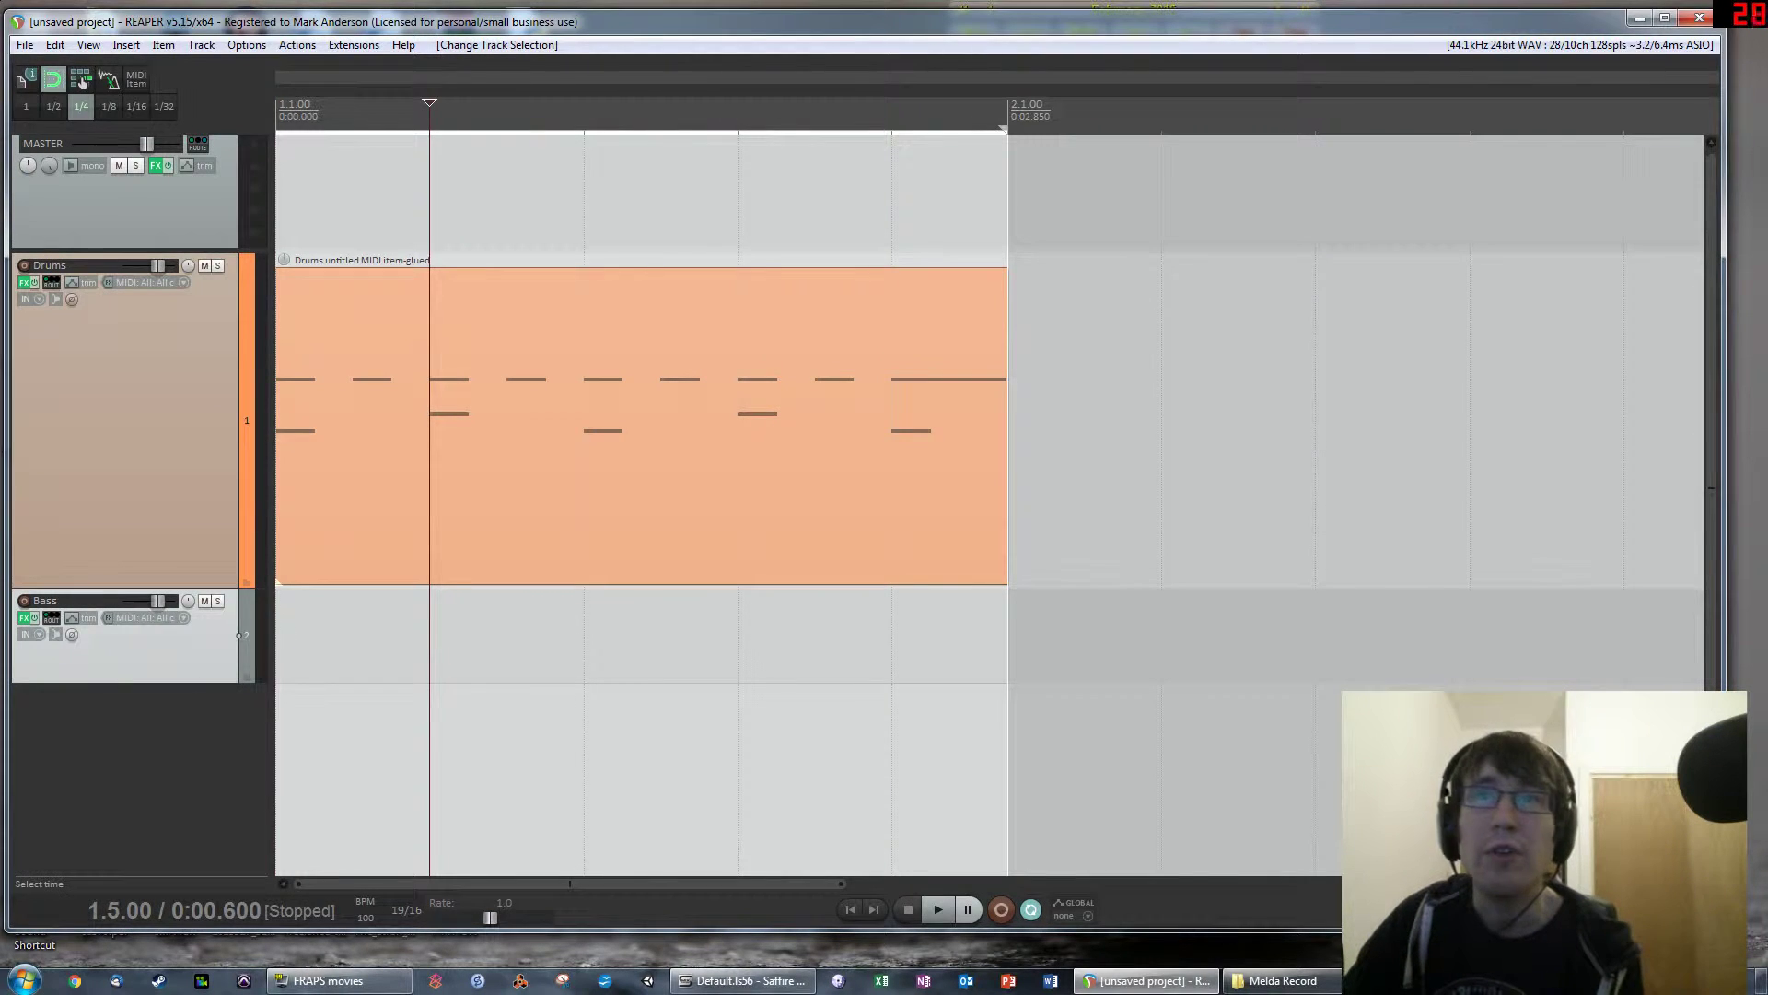
# Insert an empty MIDI item over the 19/16 bar on Bass, open it, and preview C3
pyautogui.moveTo(1007, 736); pyautogui.dragTo(273, 737)
pyautogui.click(135, 89)
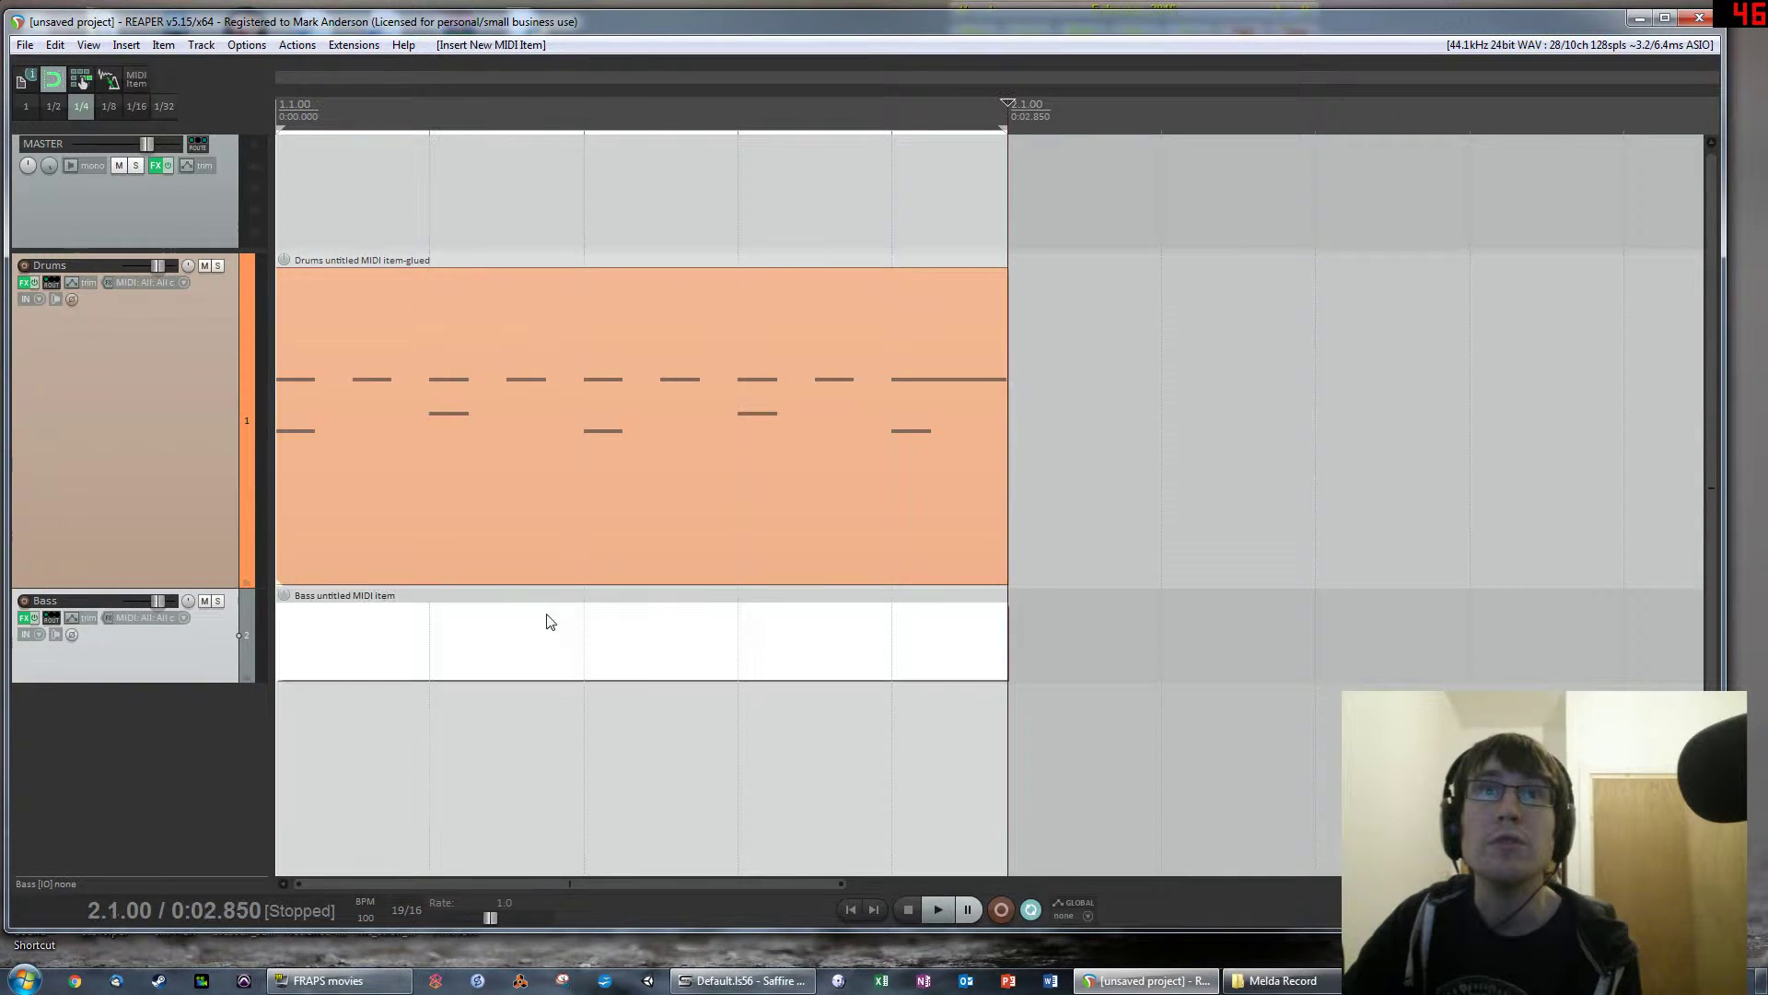
pyautogui.doubleClick(501, 644)
pyautogui.scroll(-1, 114, 654)
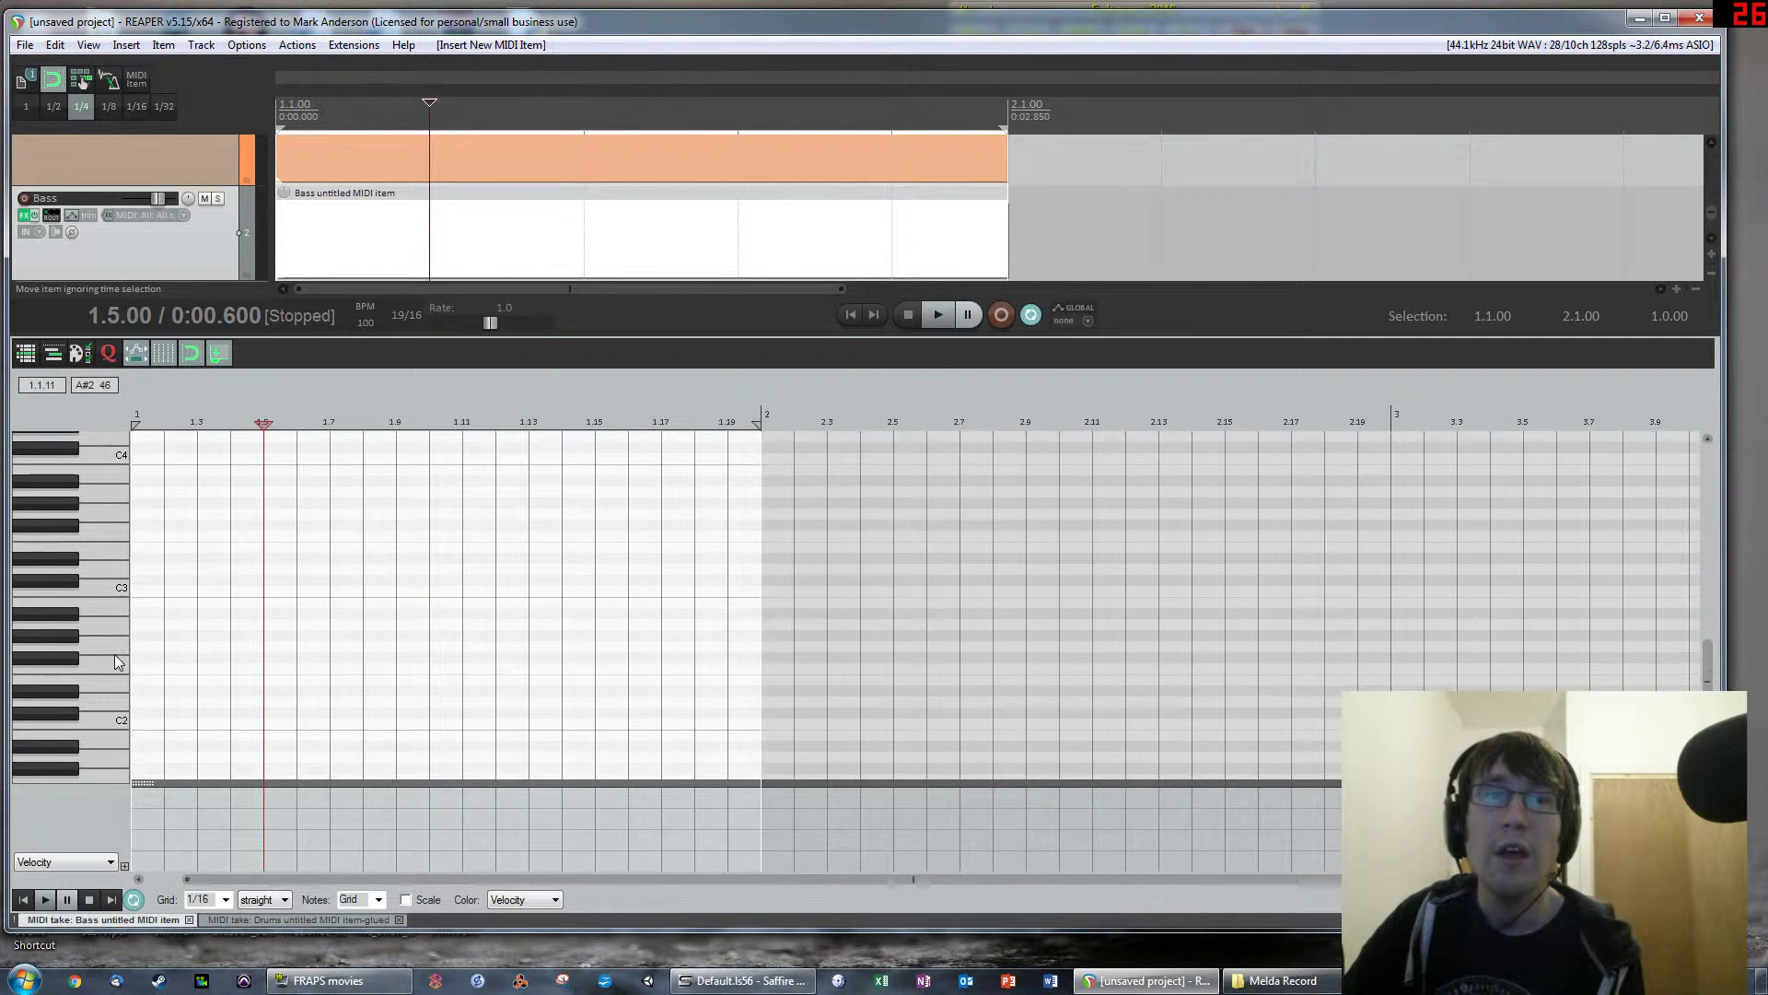
pyautogui.click(113, 593)
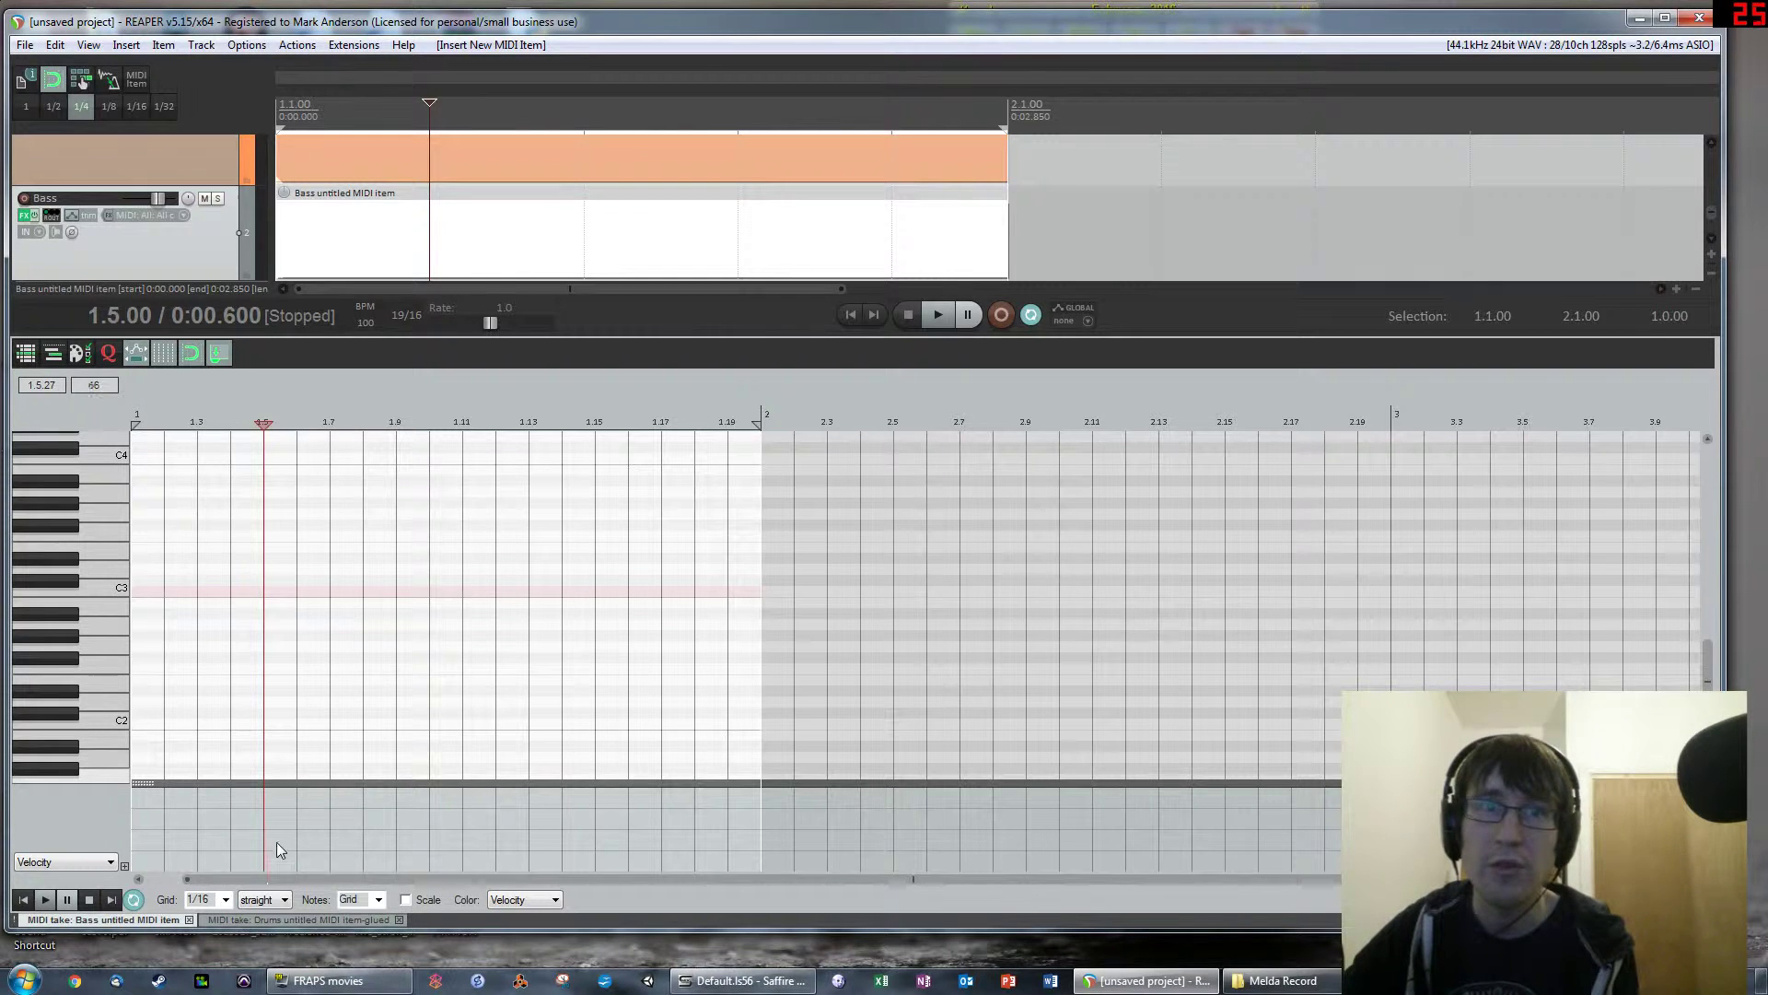
pyautogui.click(219, 899)
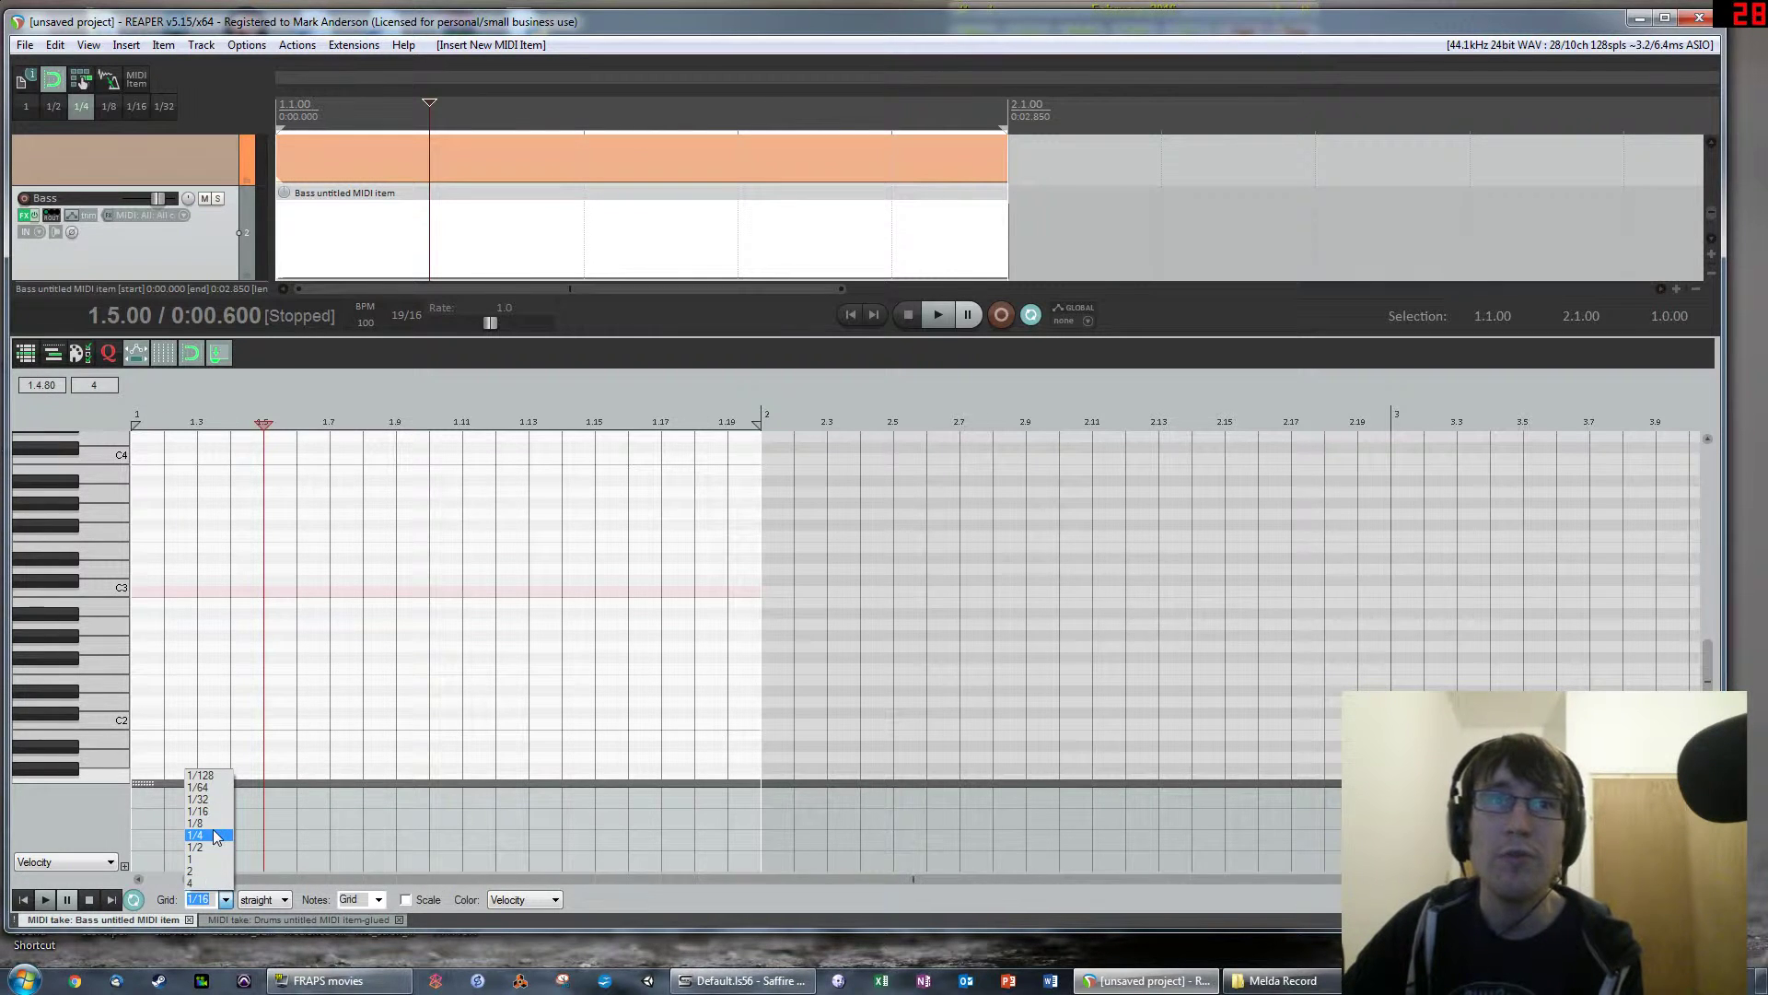
# With a 1/4 grid, draw C3 quarter notes at 1.1, 1.5, 1.9 and 1.13
pyautogui.click(213, 840)
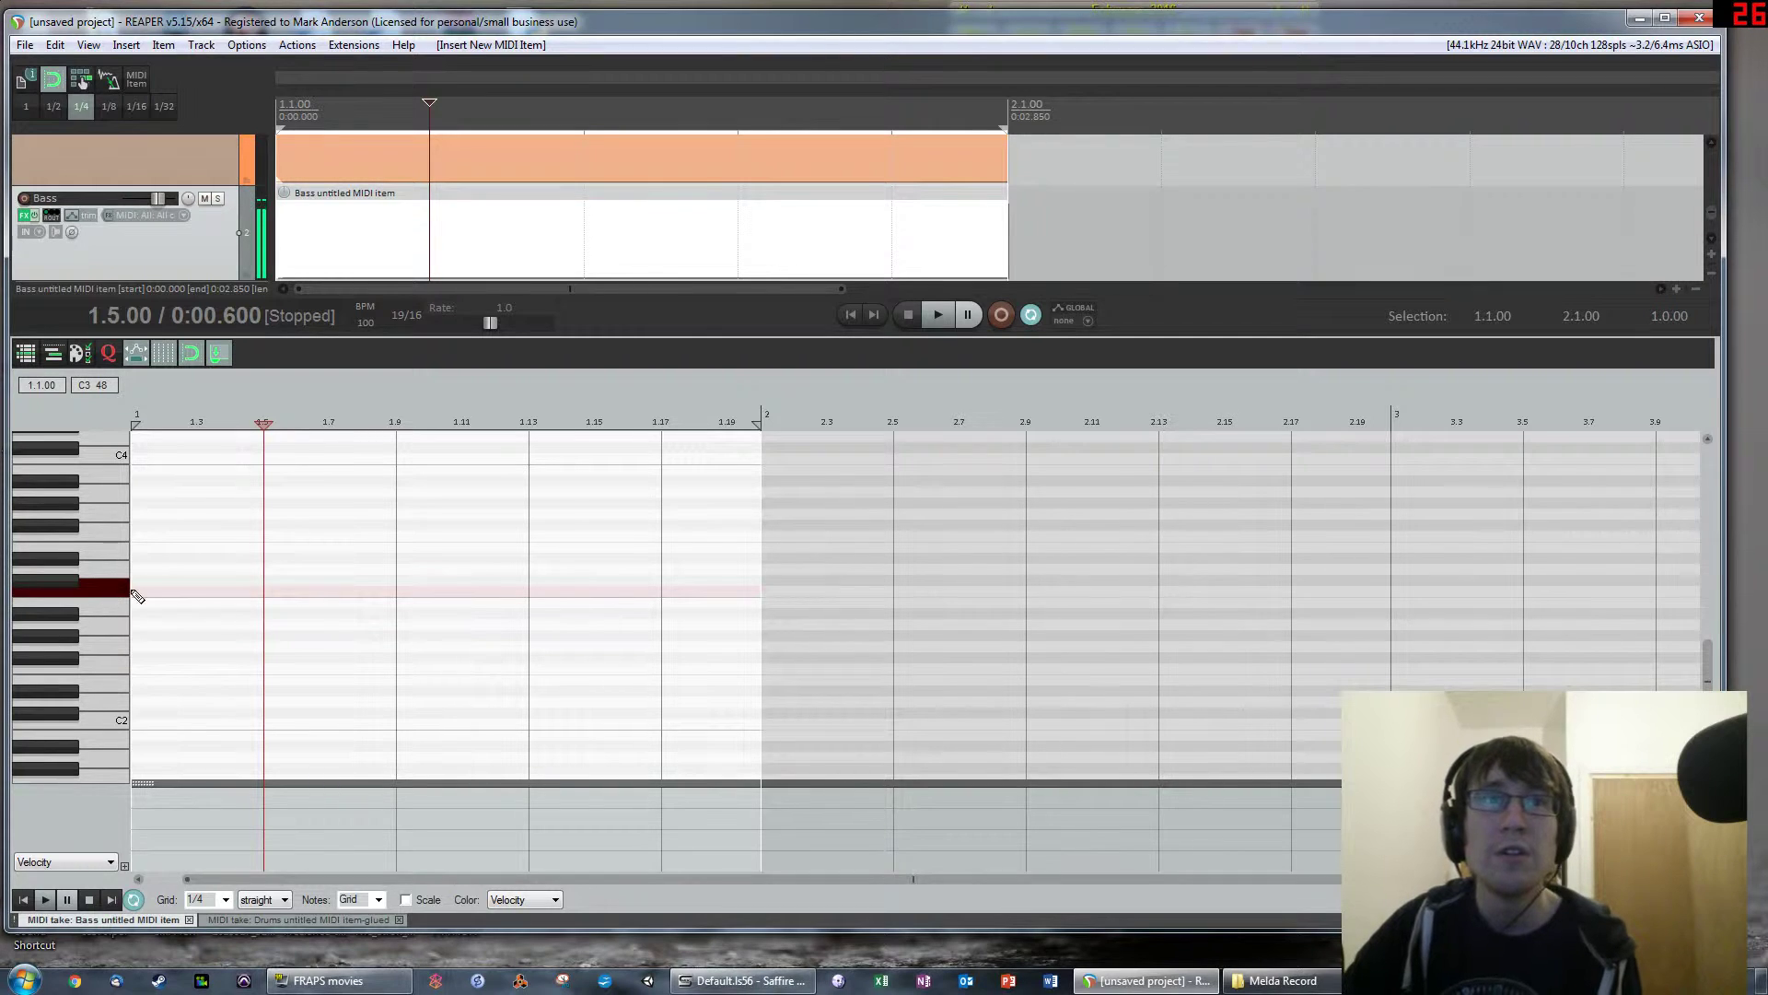
pyautogui.click(184, 593)
pyautogui.click(281, 592)
pyautogui.click(417, 592)
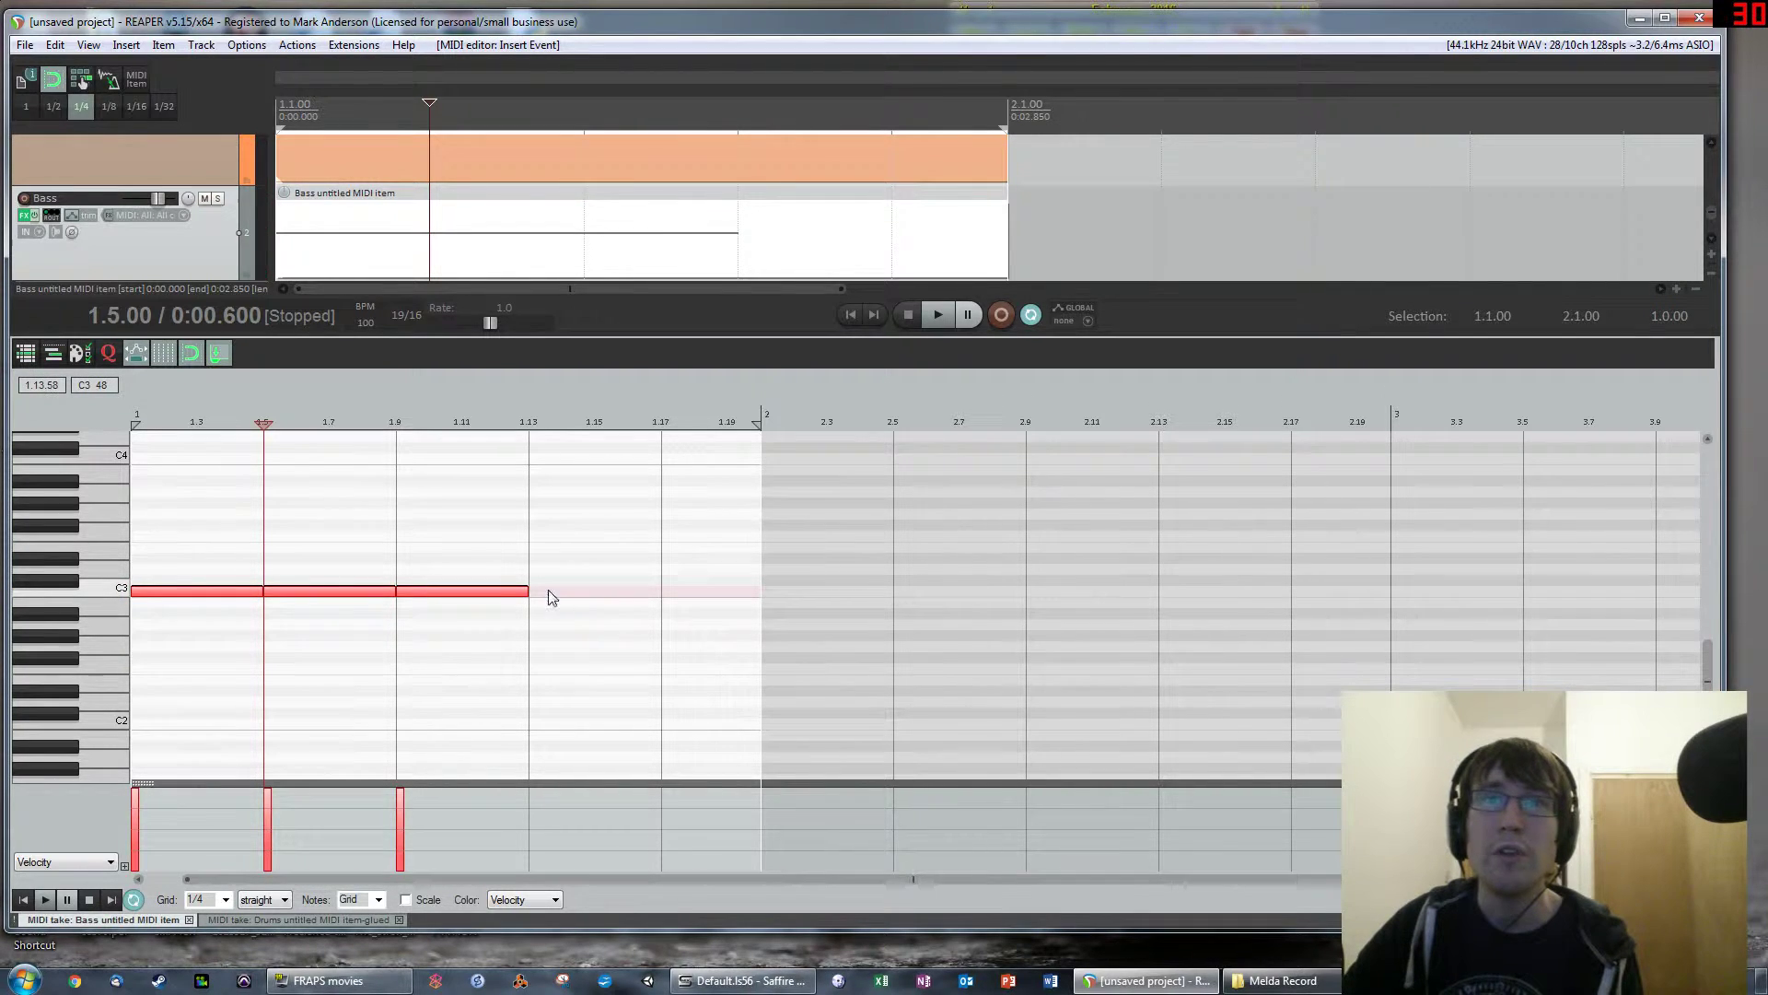
pyautogui.click(550, 592)
# Switch the grid to 1/16 and add three short rising notes at 1.17, 1.18 and 1.19
pyautogui.click(221, 898)
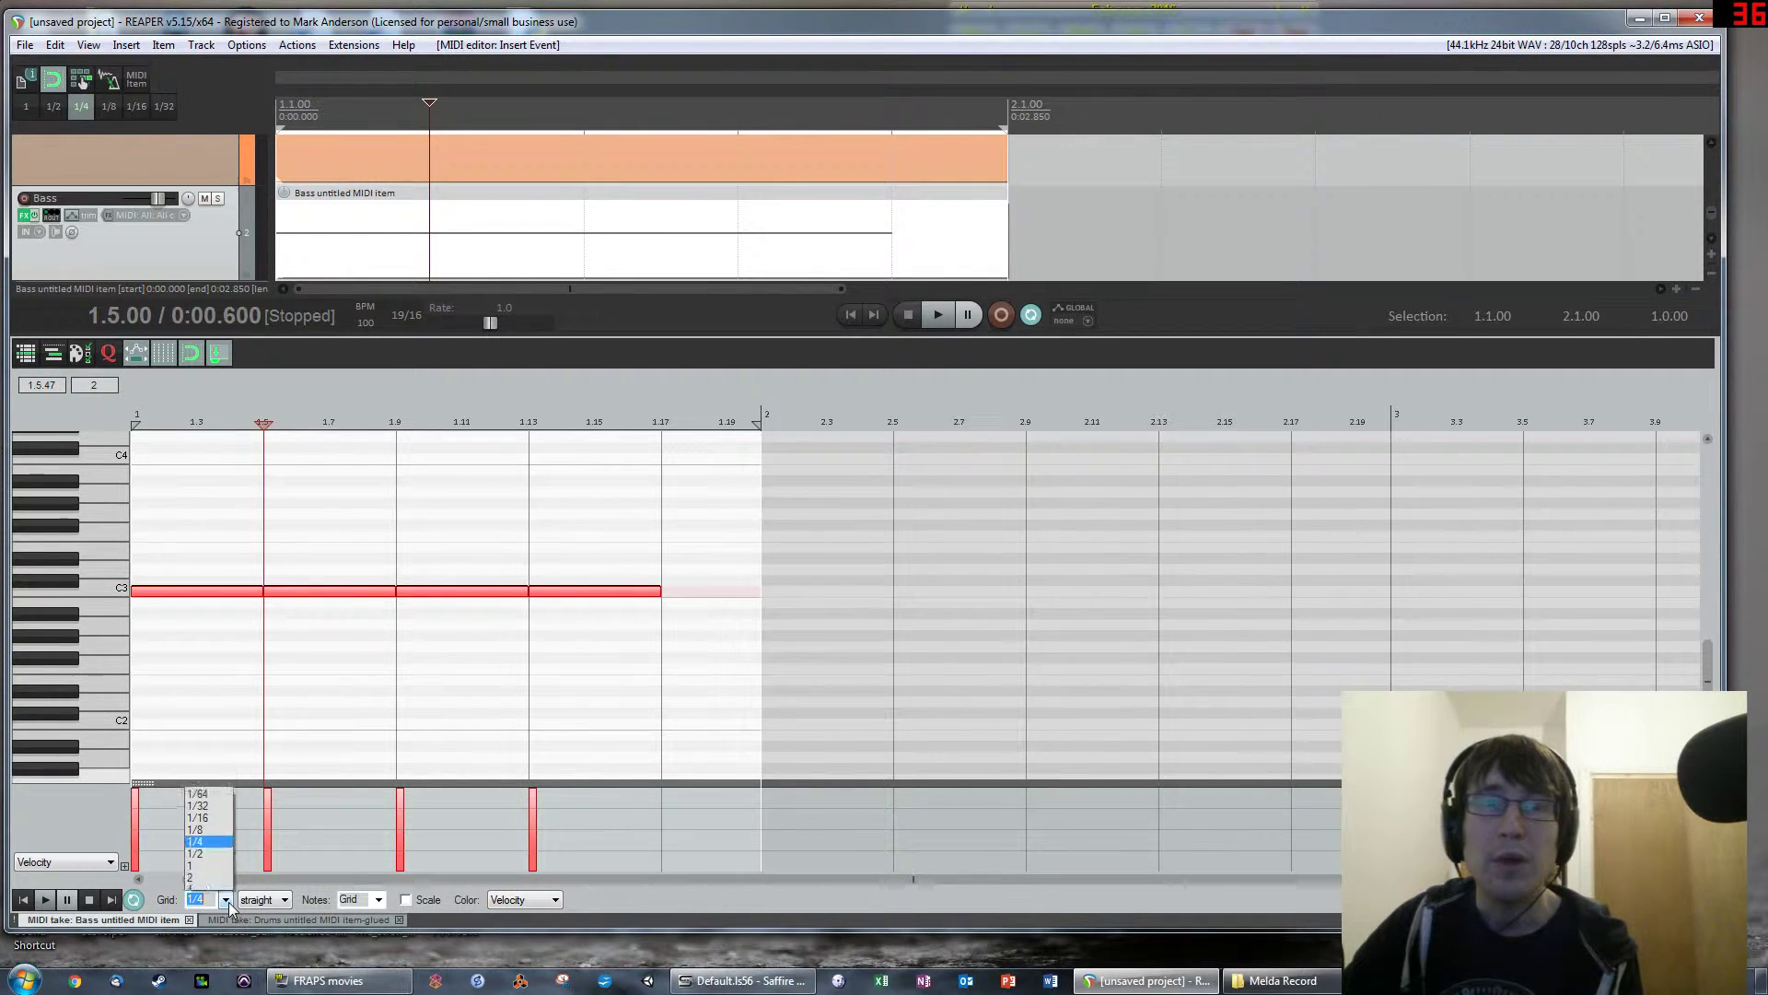
pyautogui.click(214, 810)
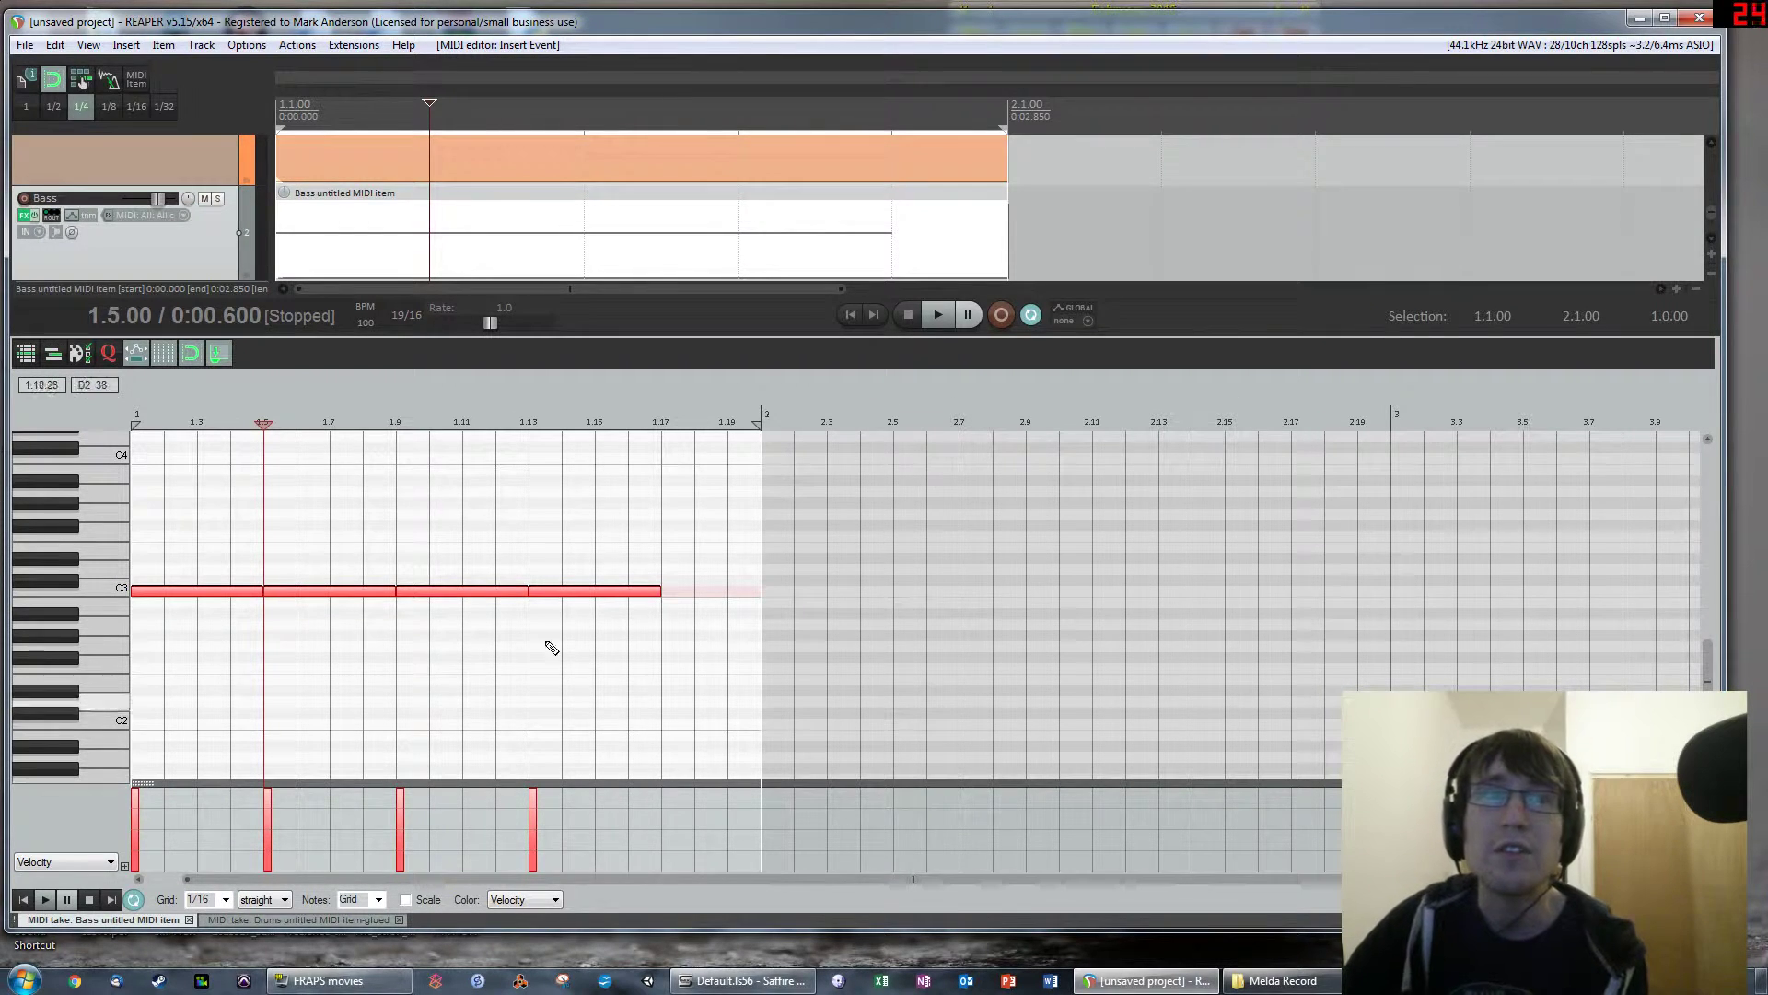
pyautogui.click(678, 578)
pyautogui.click(679, 568)
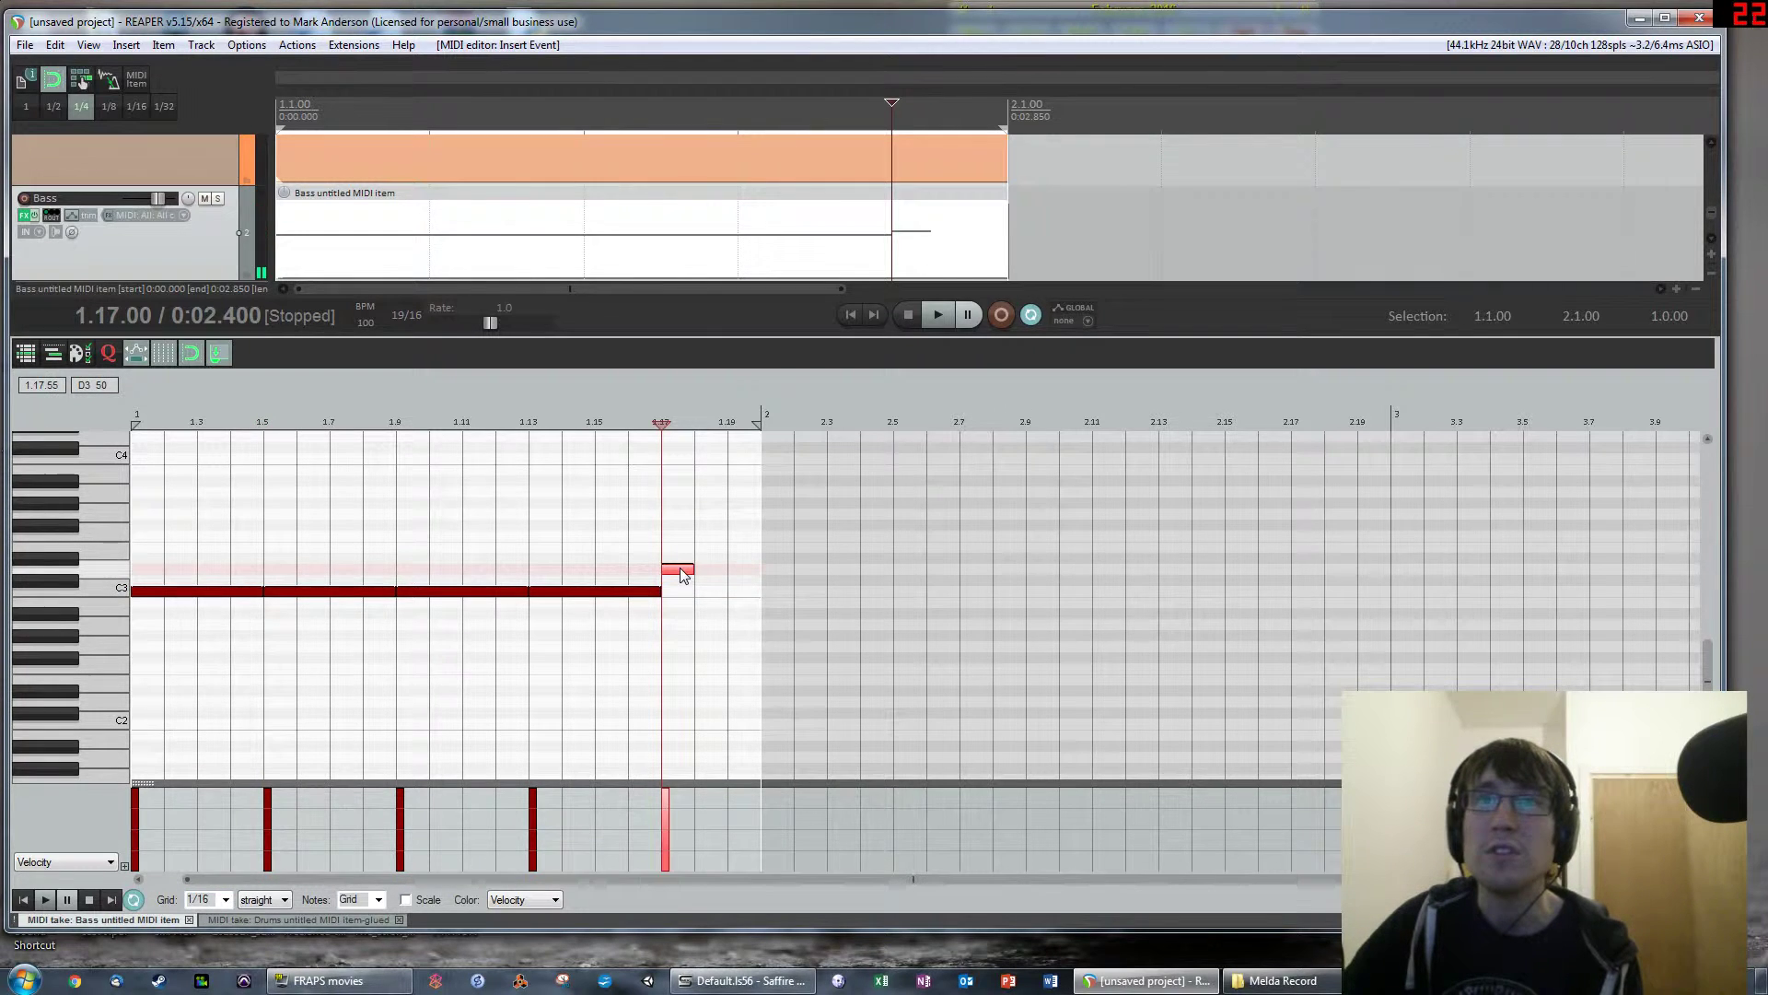
pyautogui.click(711, 558)
pyautogui.click(744, 601)
# Play the bass bar, raise the 1.19 note to E3, replay it, and close the editor
pyautogui.press('Home')
pyautogui.press('space')
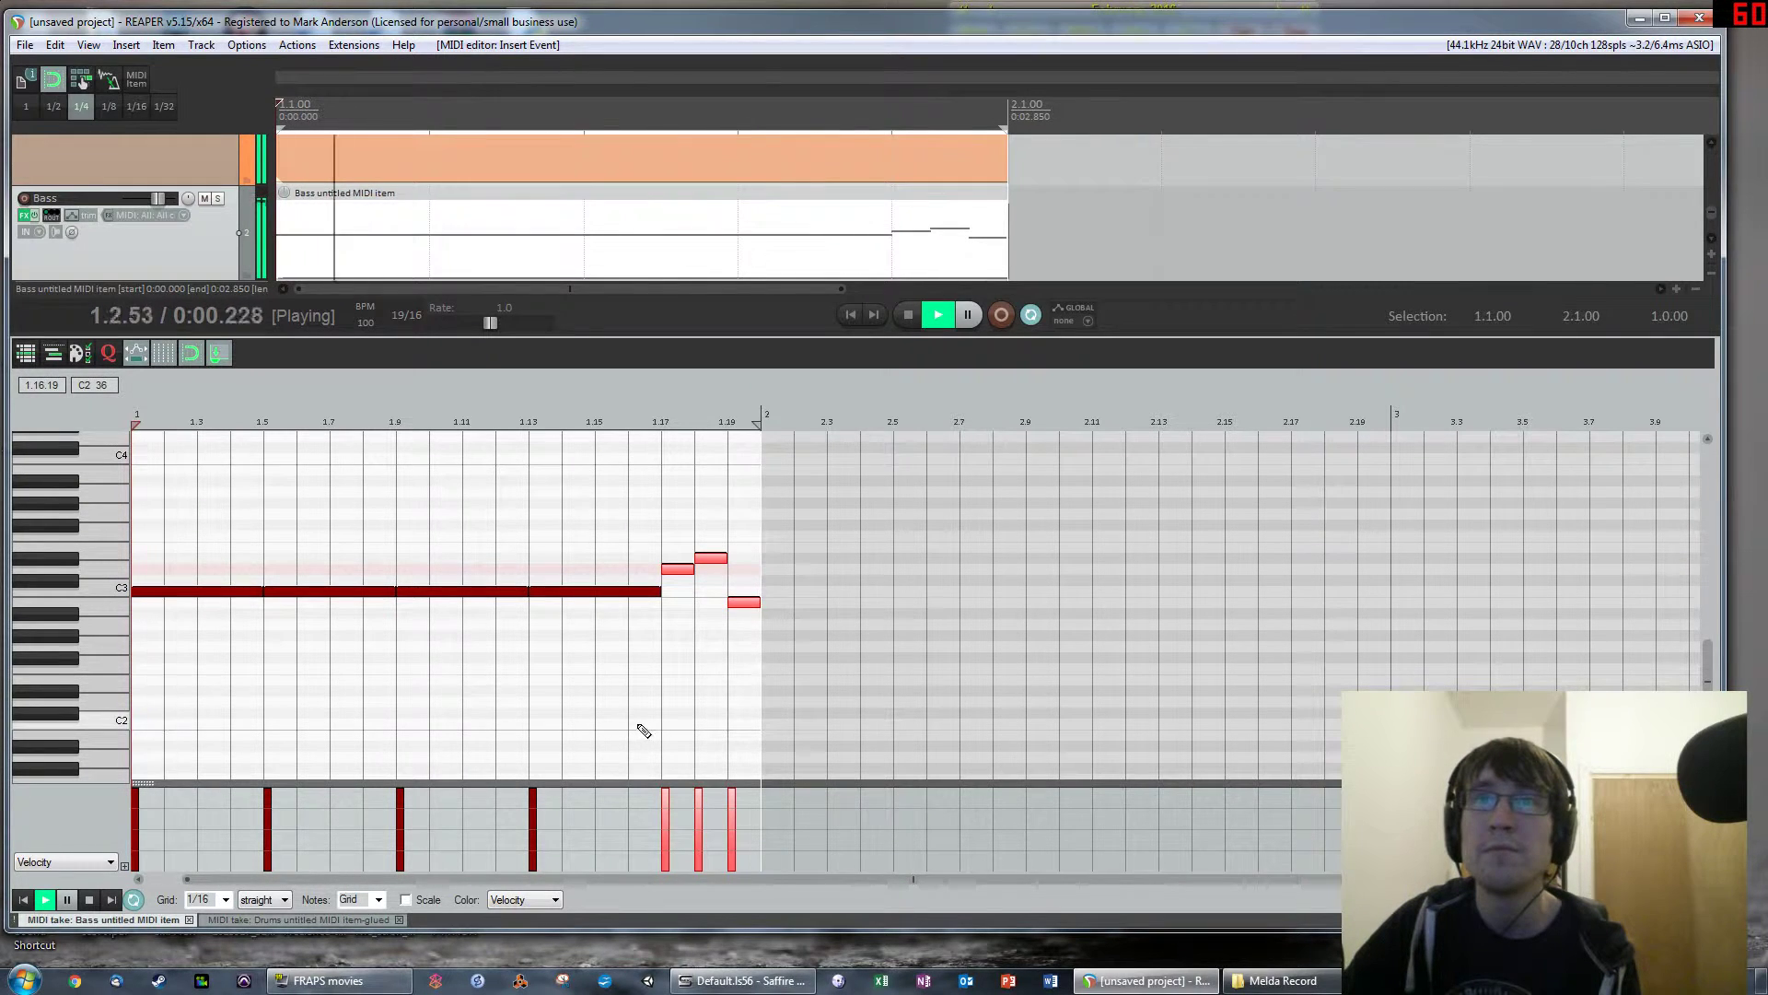
pyautogui.press('space')
pyautogui.moveTo(744, 602); pyautogui.dragTo(746, 550)
pyautogui.press('space')
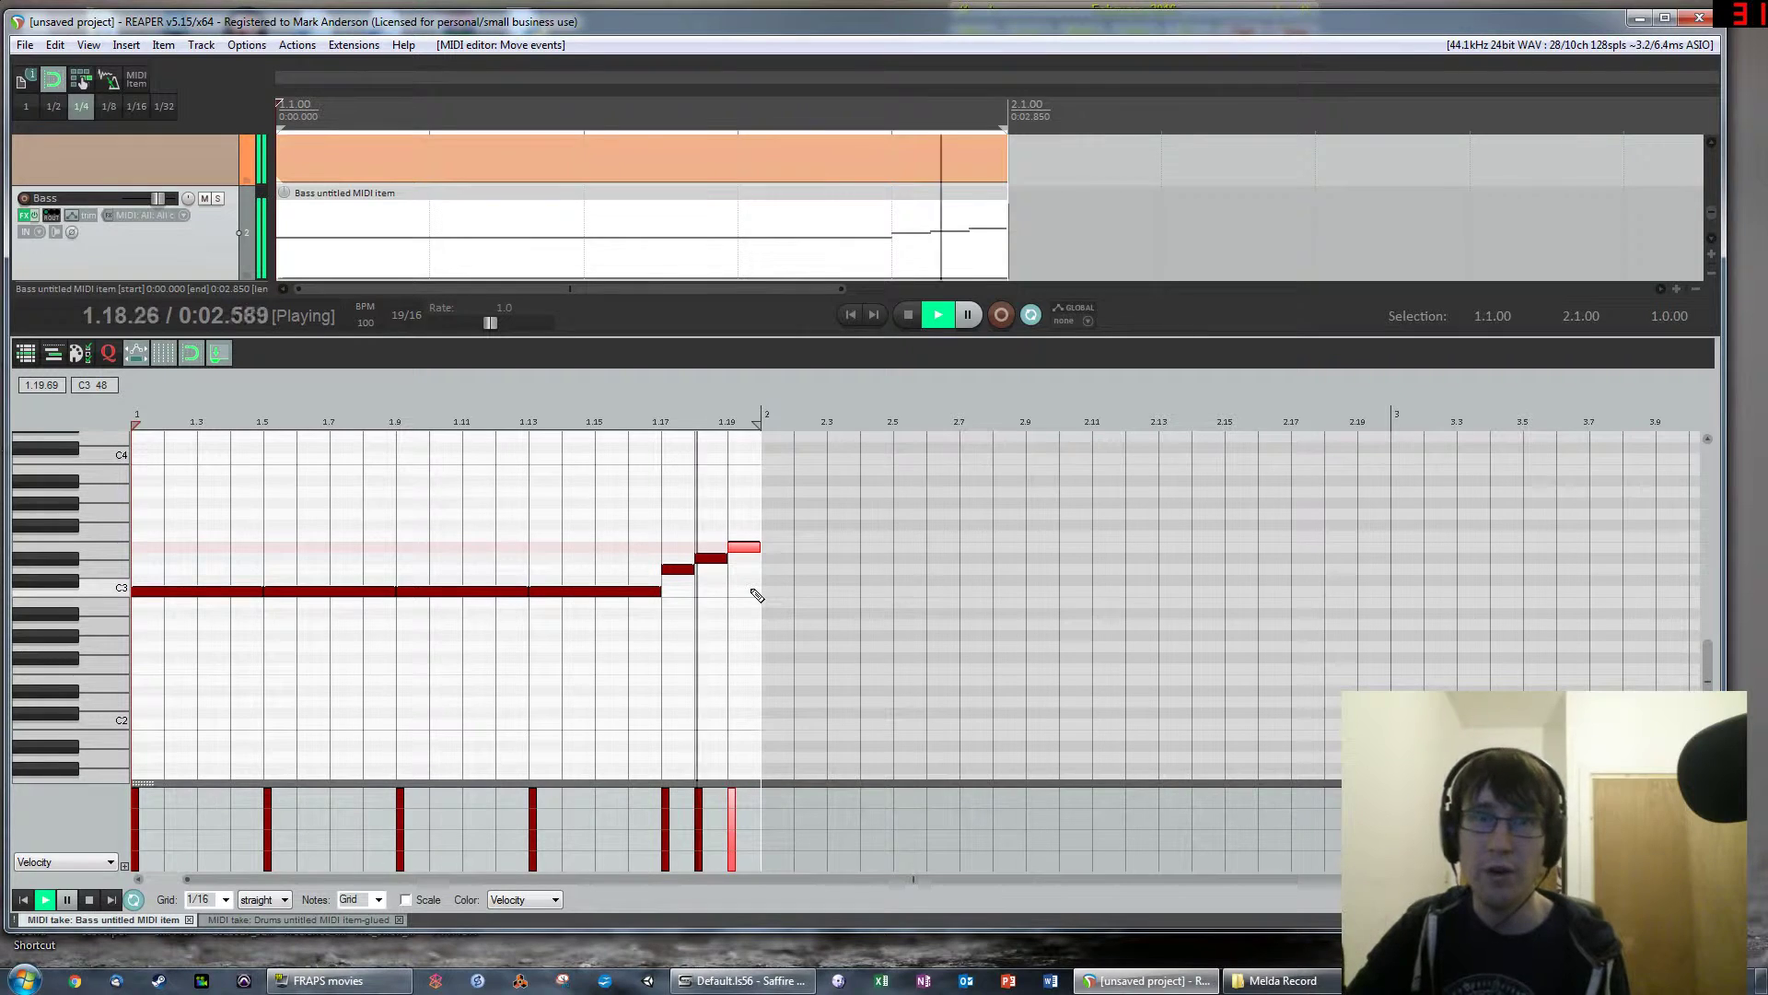
pyautogui.press('space')
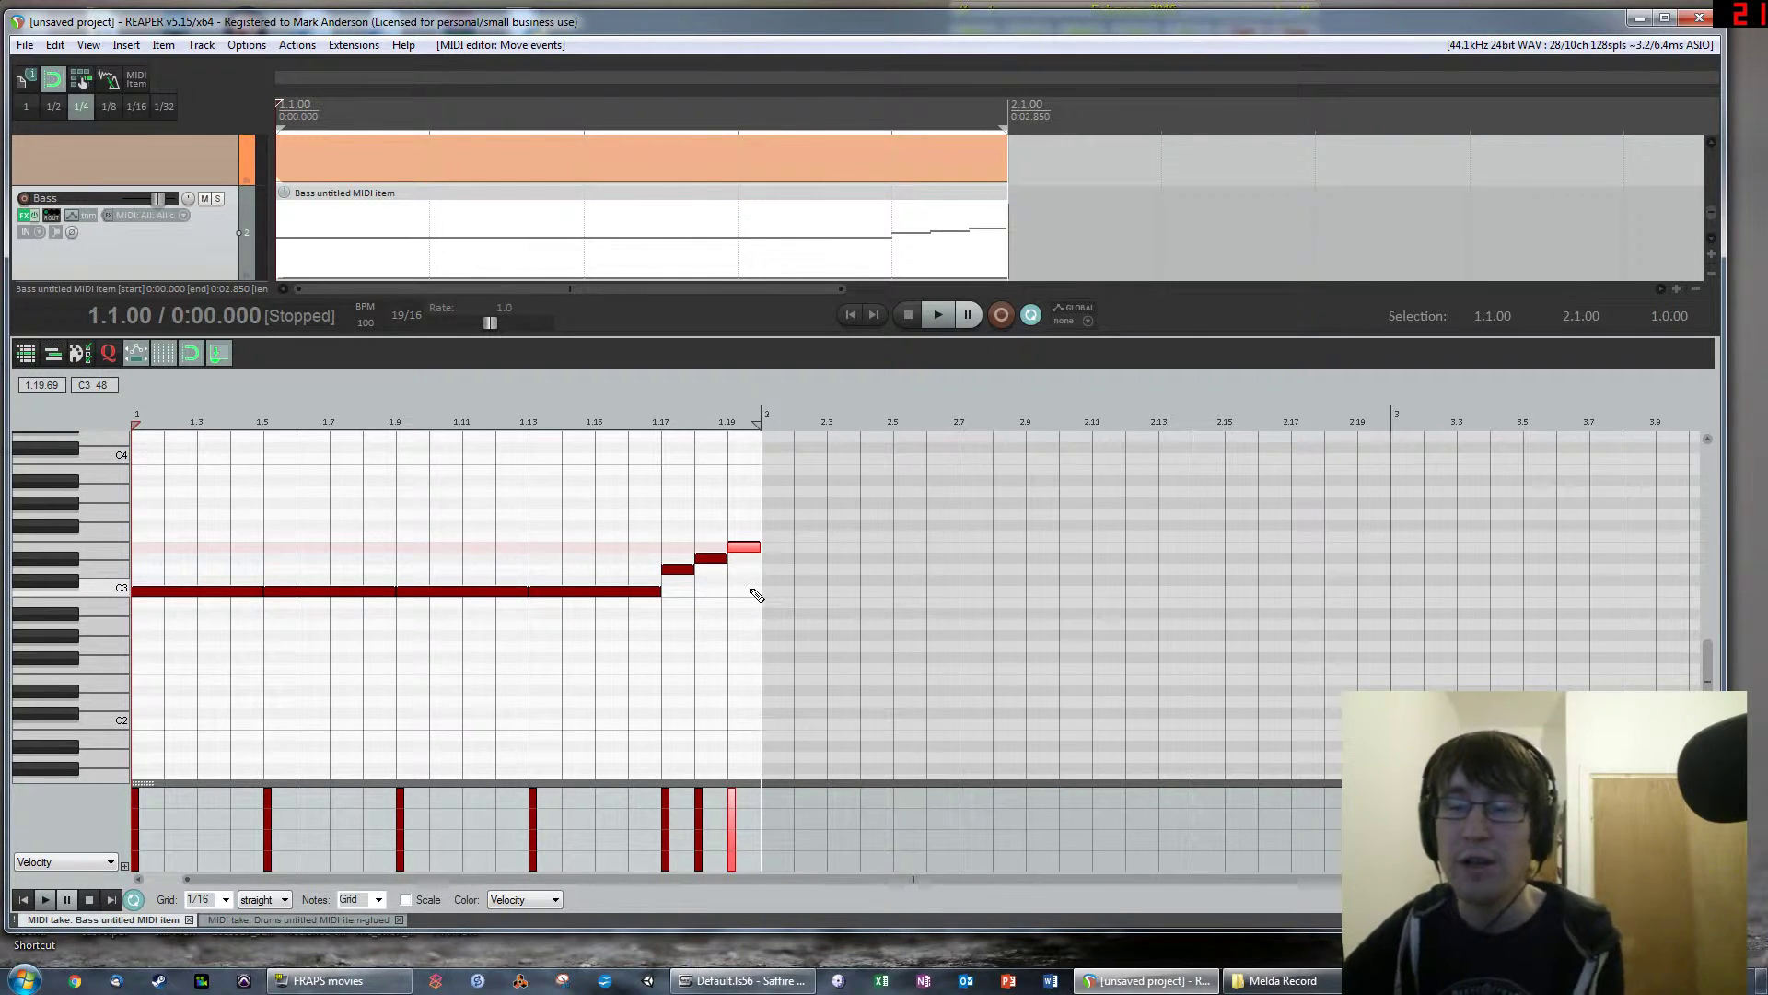
pyautogui.press('Escape')
pyautogui.scroll(-4, 741, 576)
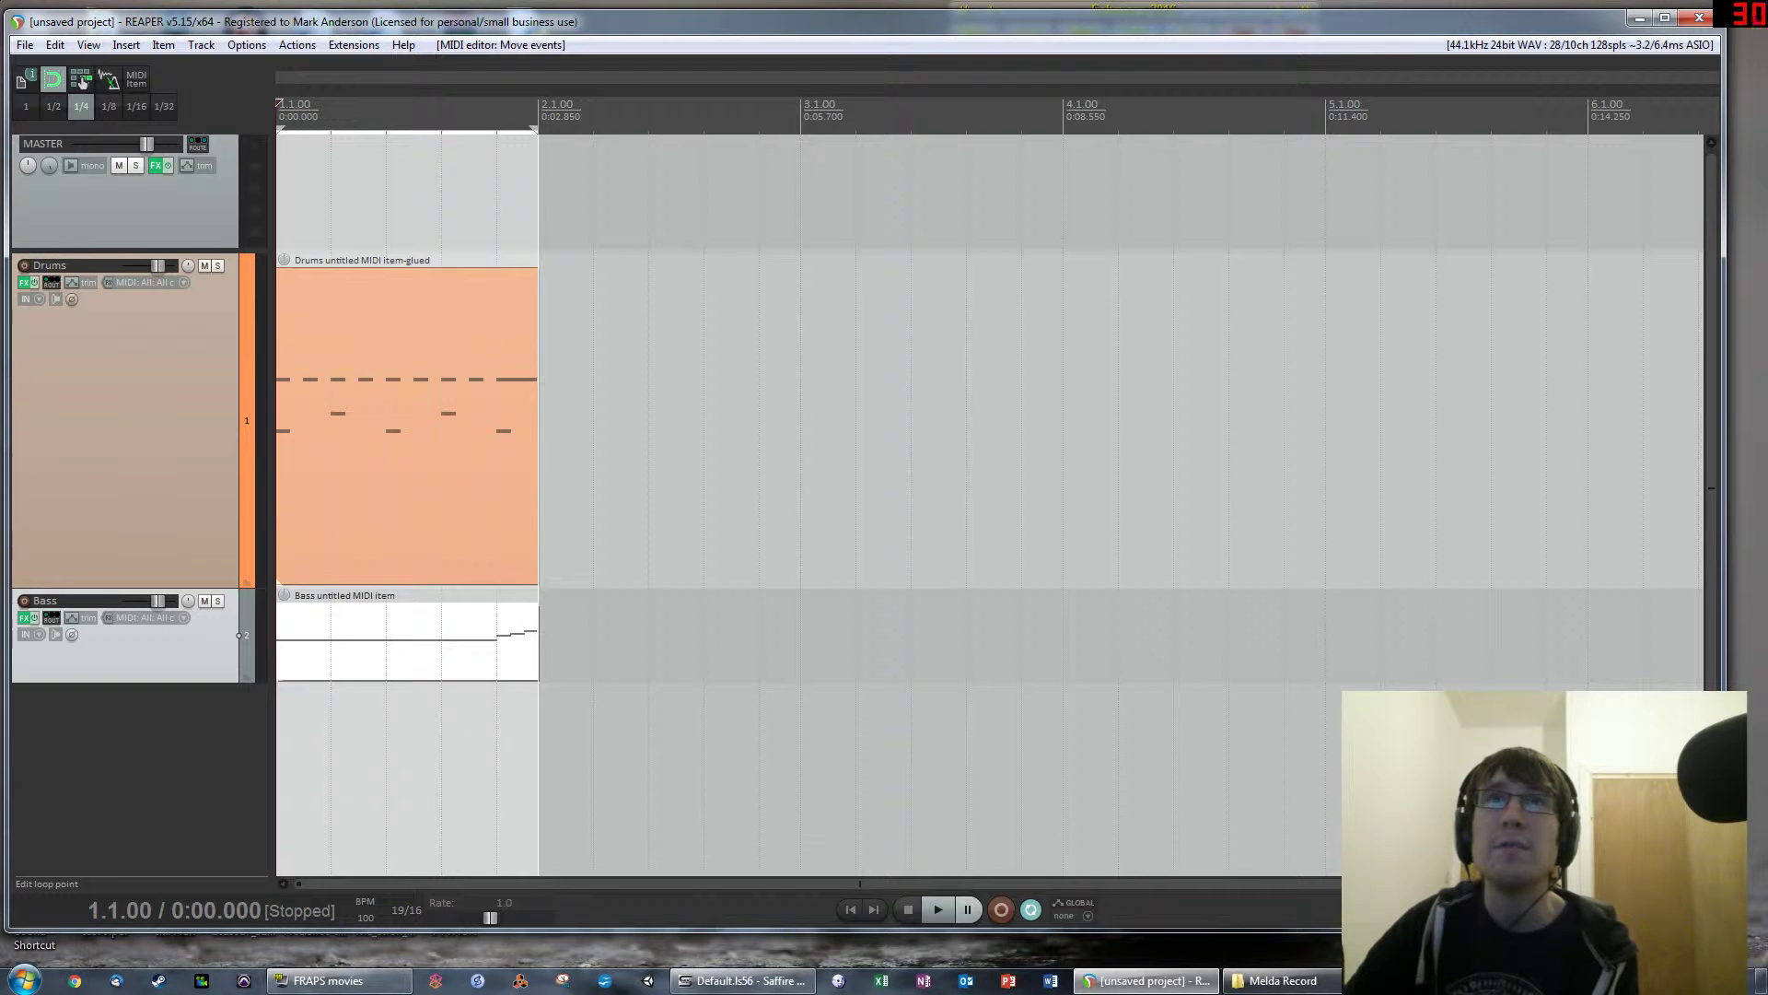
# Insert a 15/16 time signature marker at 1.1.00 from the ruler, then zoom in
pyautogui.rightClick(542, 116)
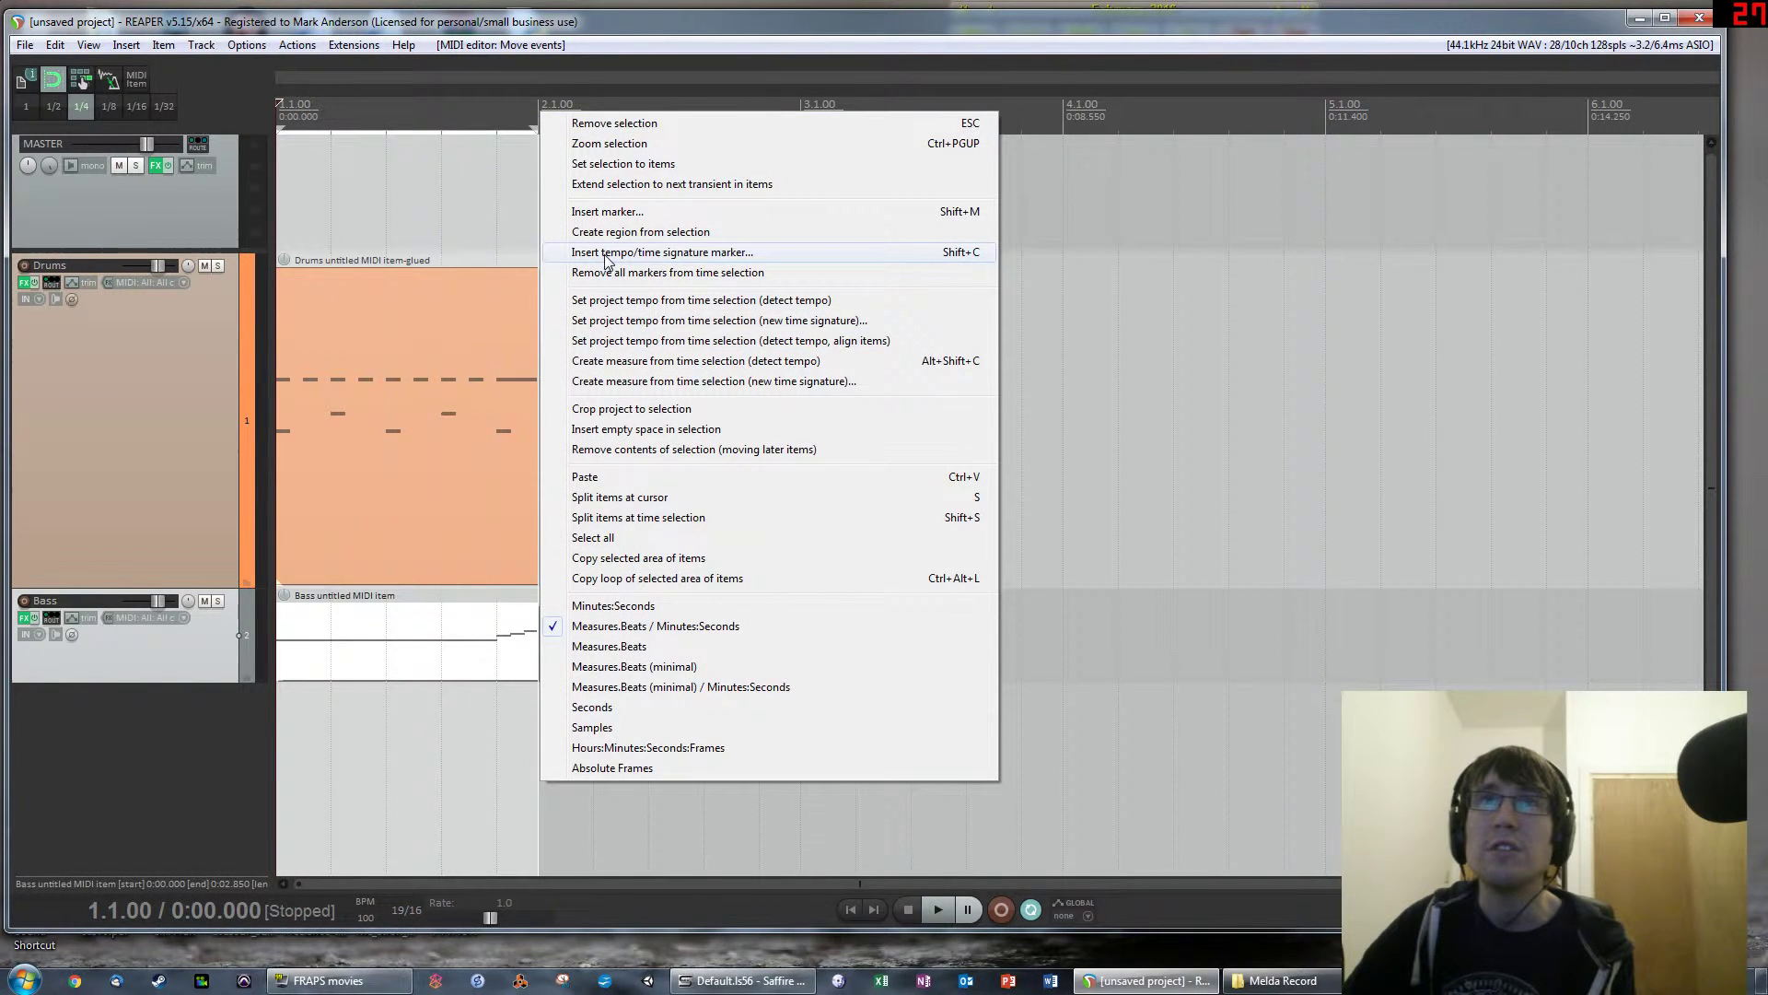
pyautogui.click(658, 255)
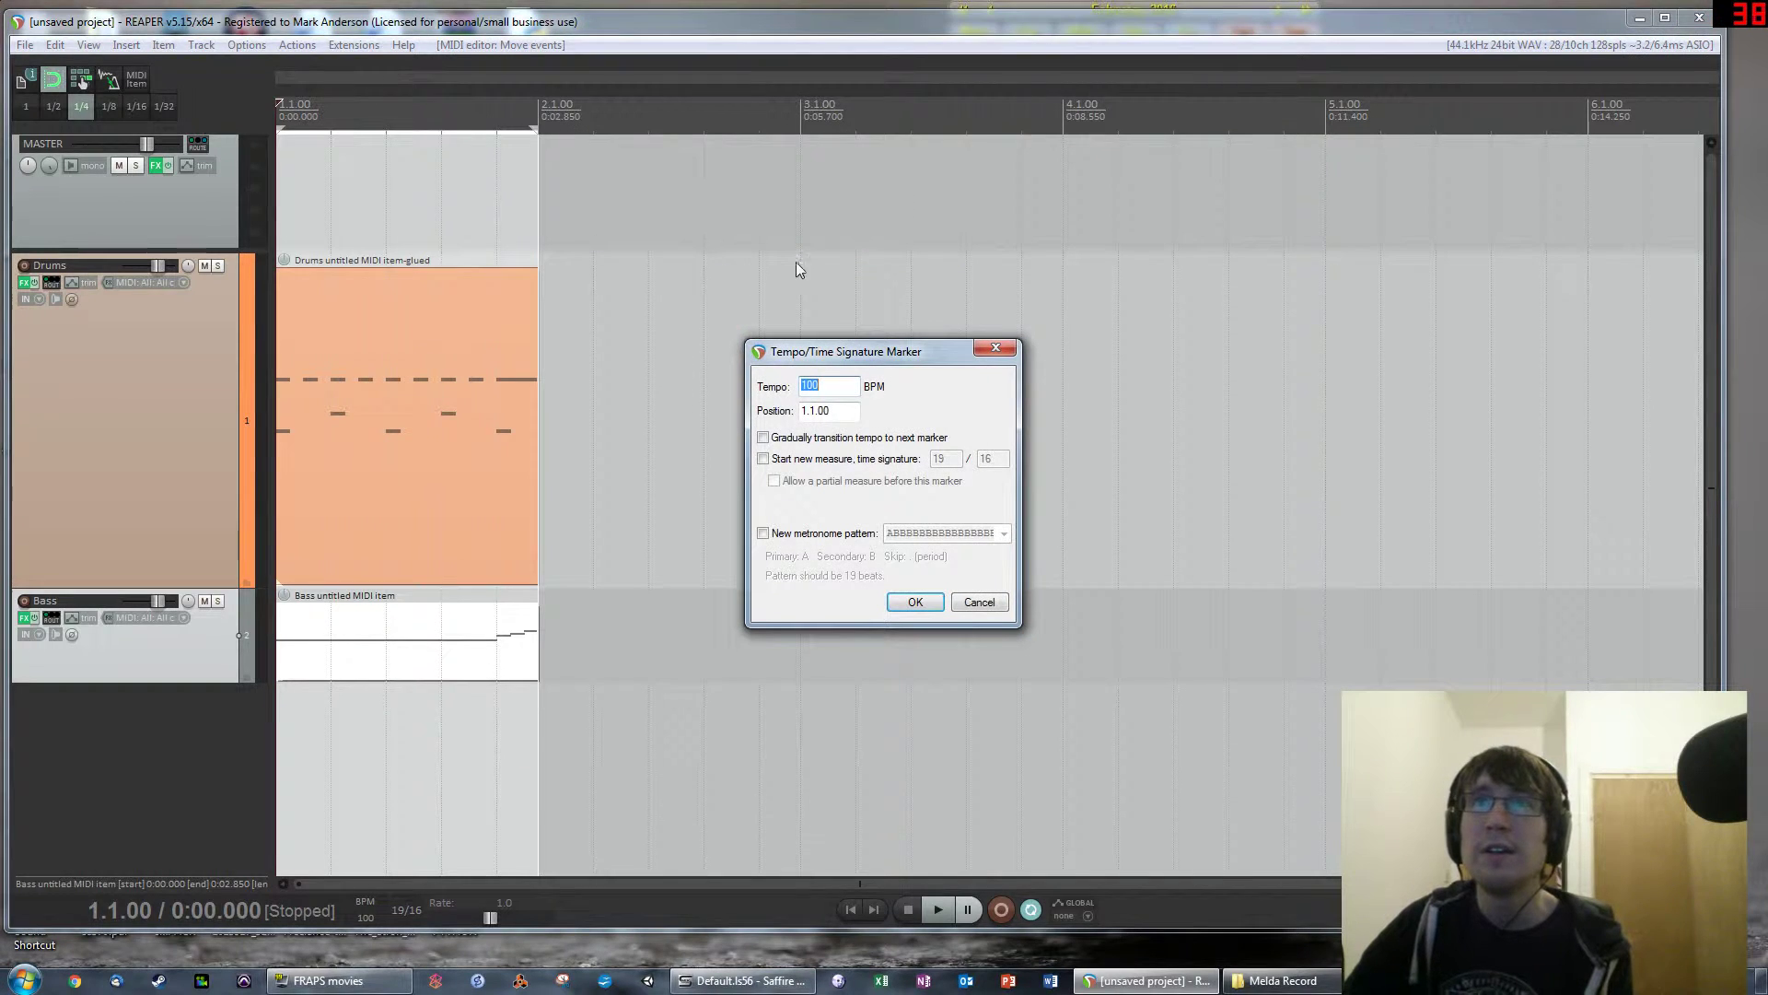
pyautogui.click(829, 457)
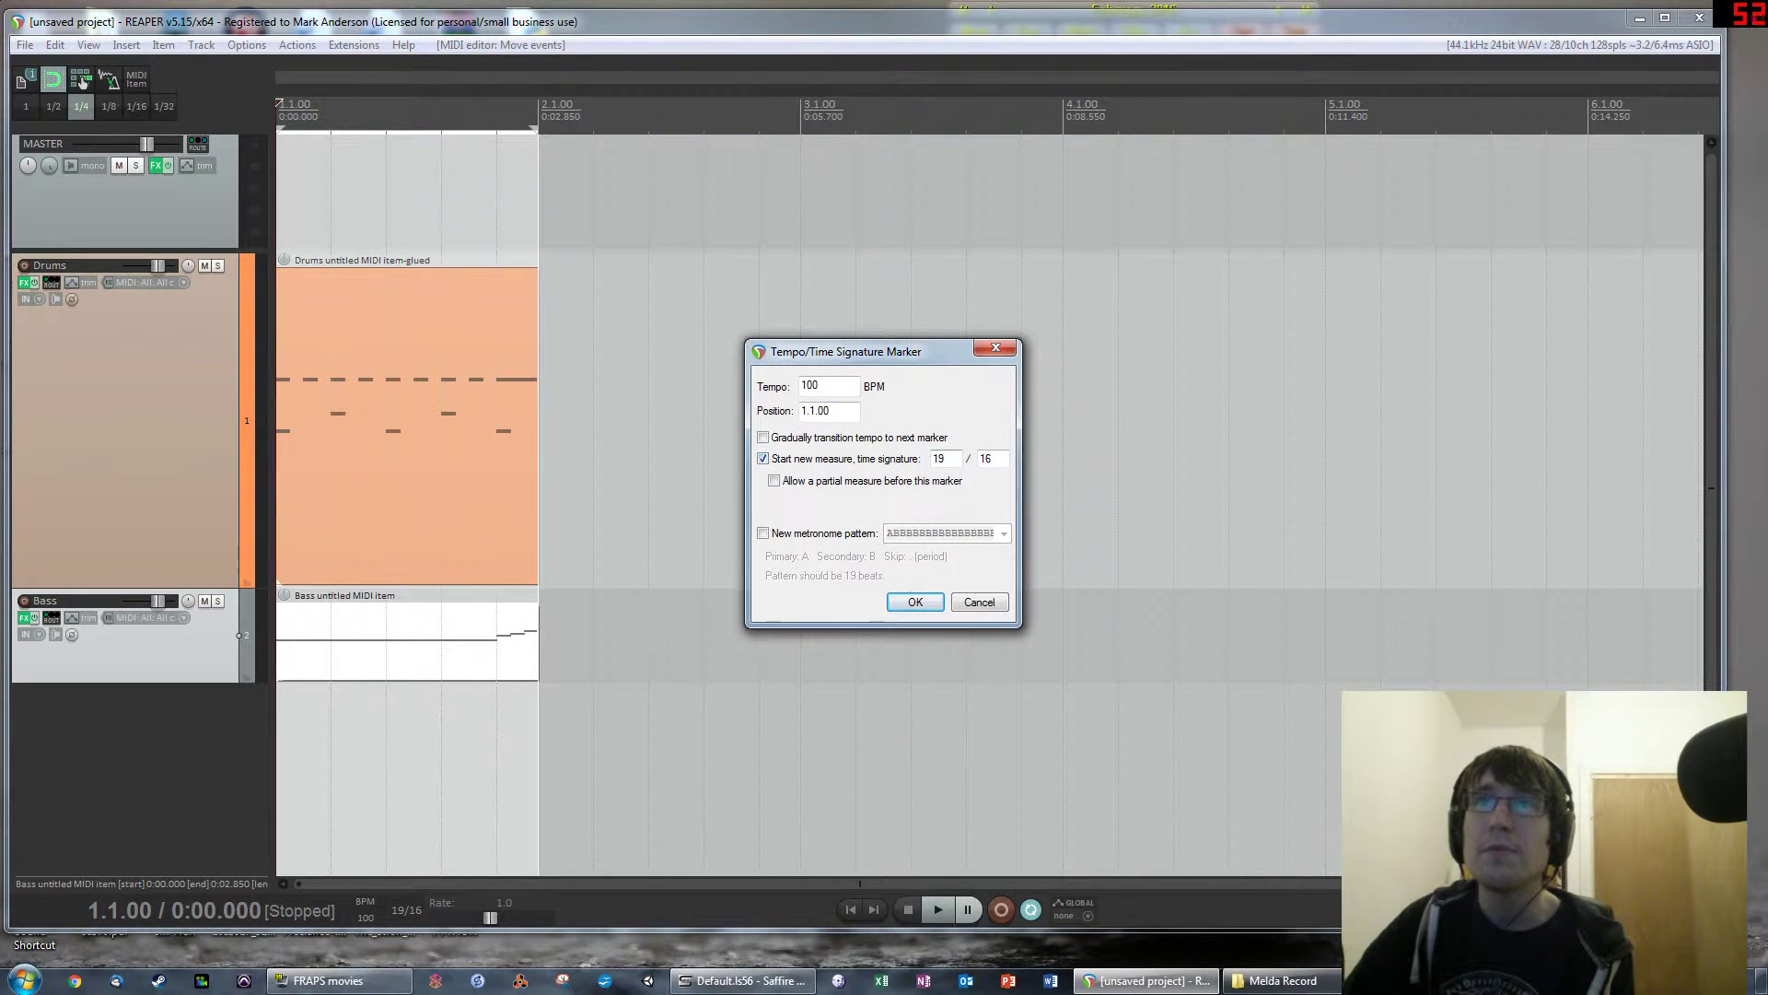
pyautogui.write('15')
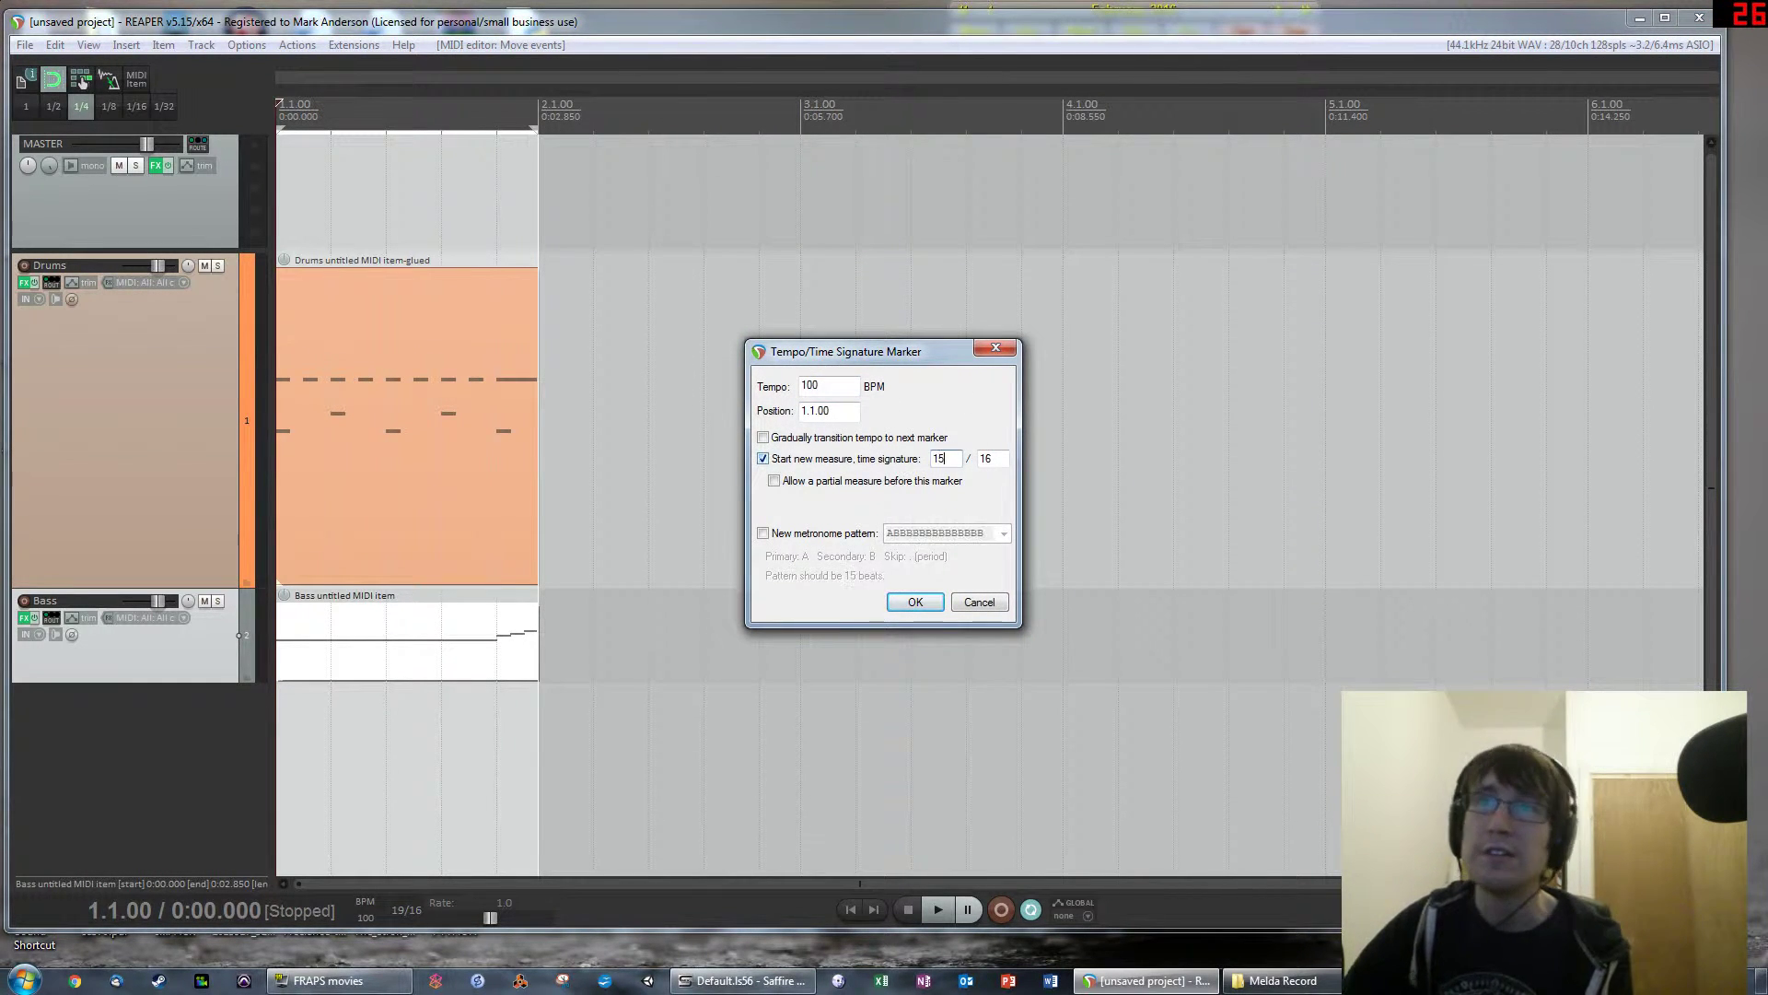
pyautogui.press('Return')
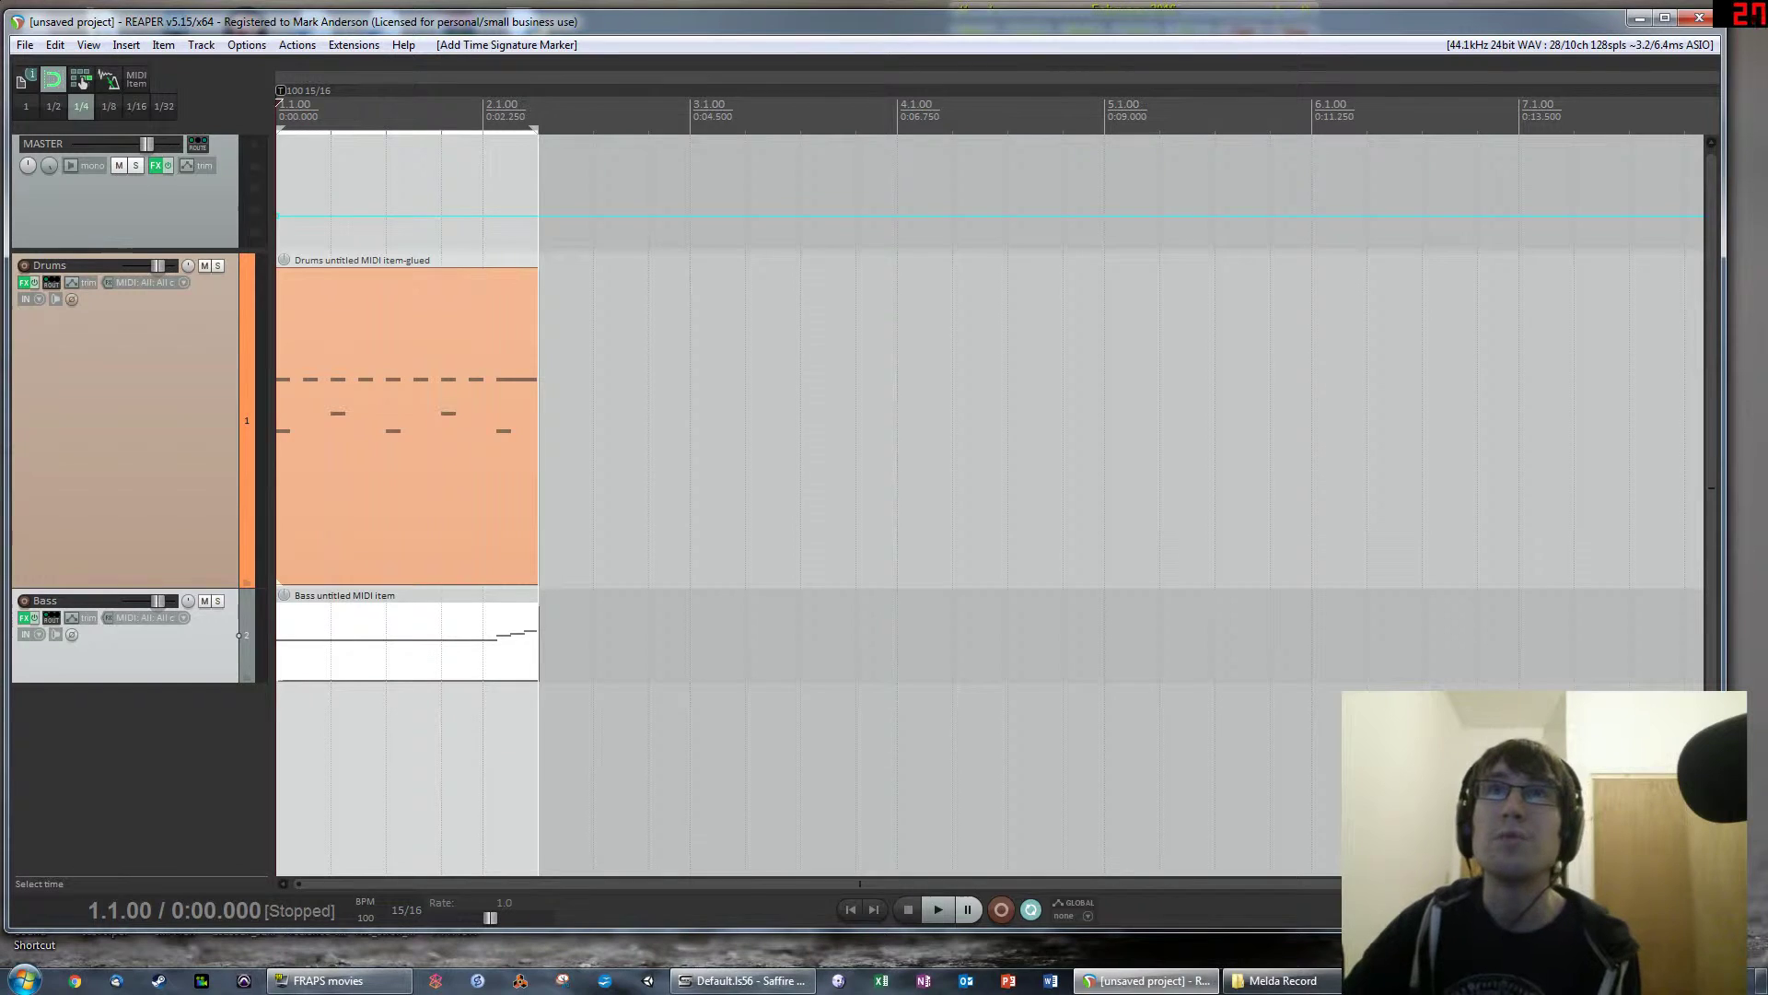
pyautogui.press('=')
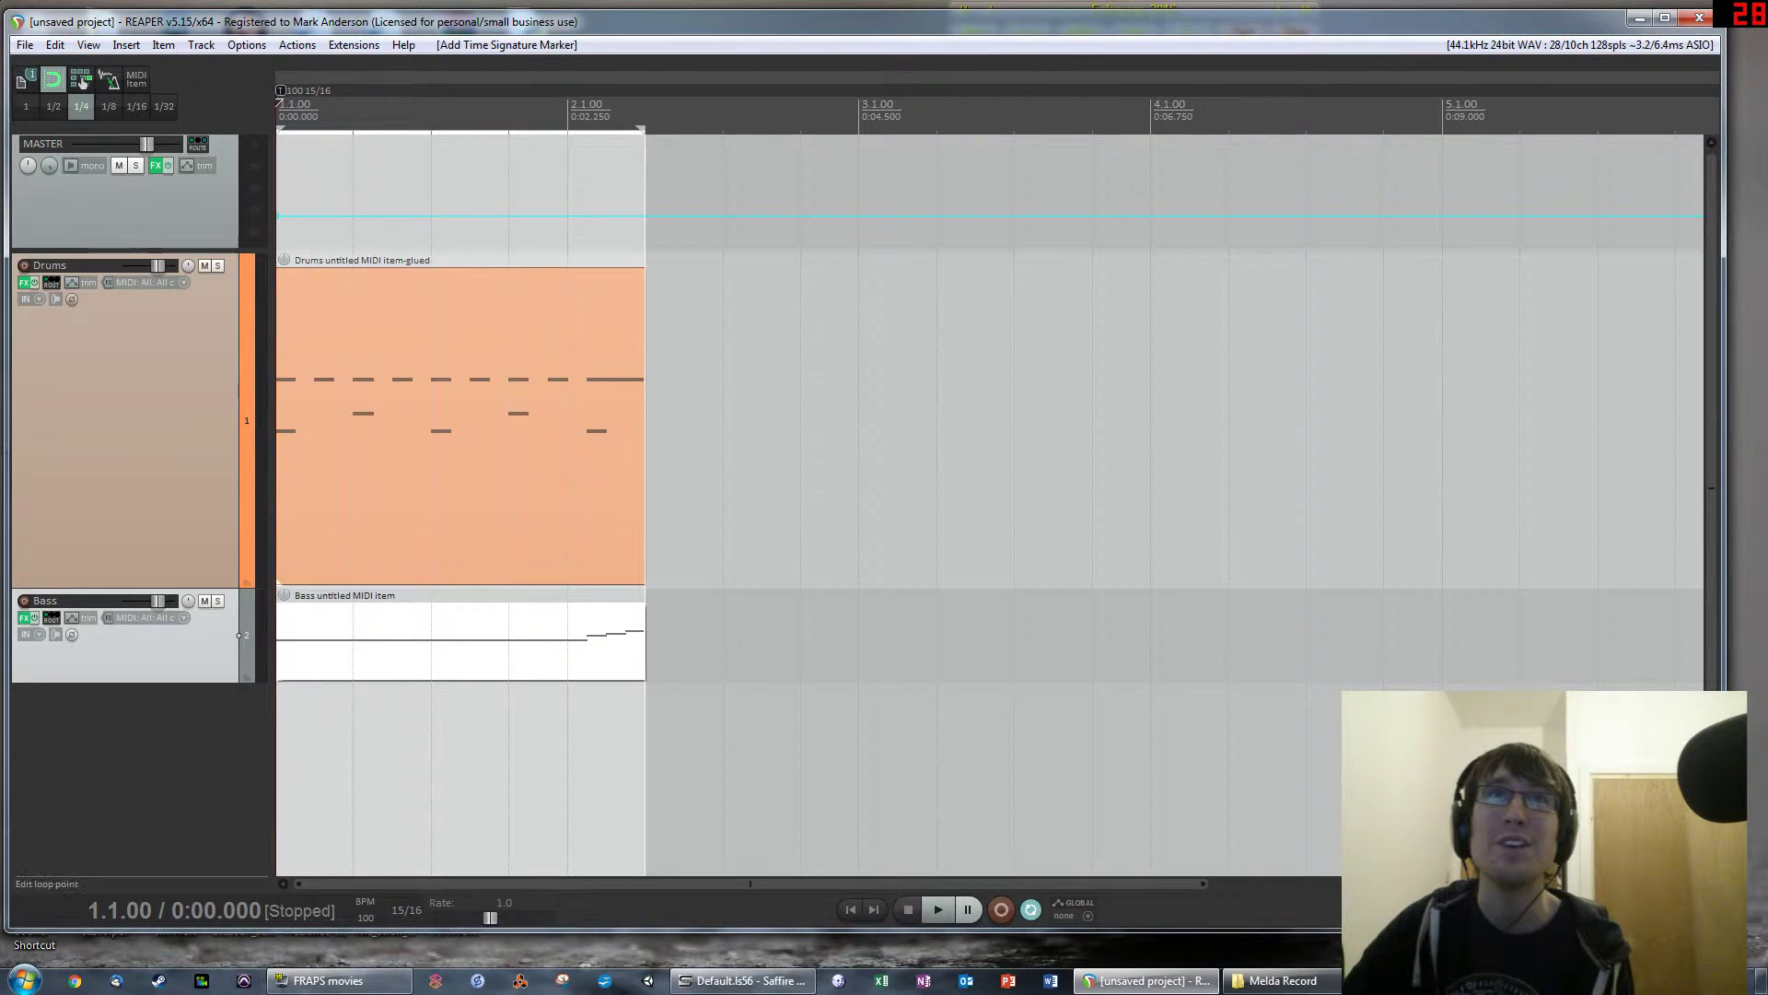
# Undo the start marker and insert a 15/16 time signature marker at bar 2 (2.1.00)
pyautogui.hotkey('ctrl', 'z')
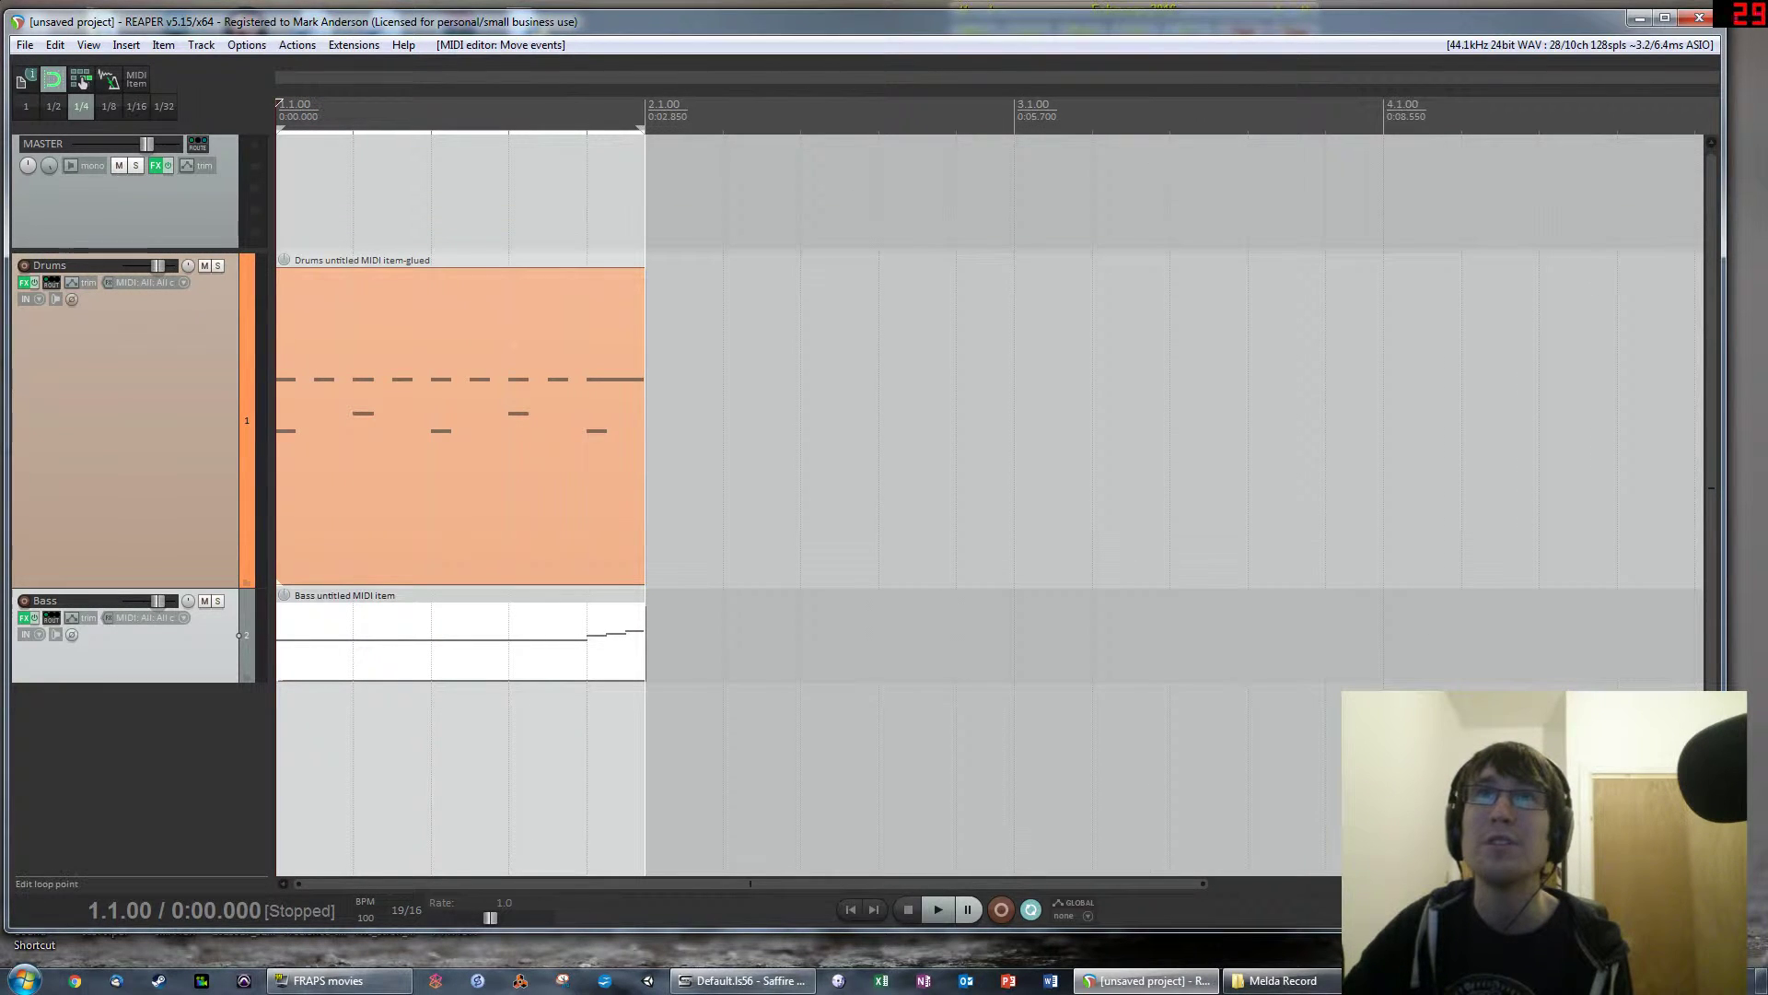
pyautogui.press('End')
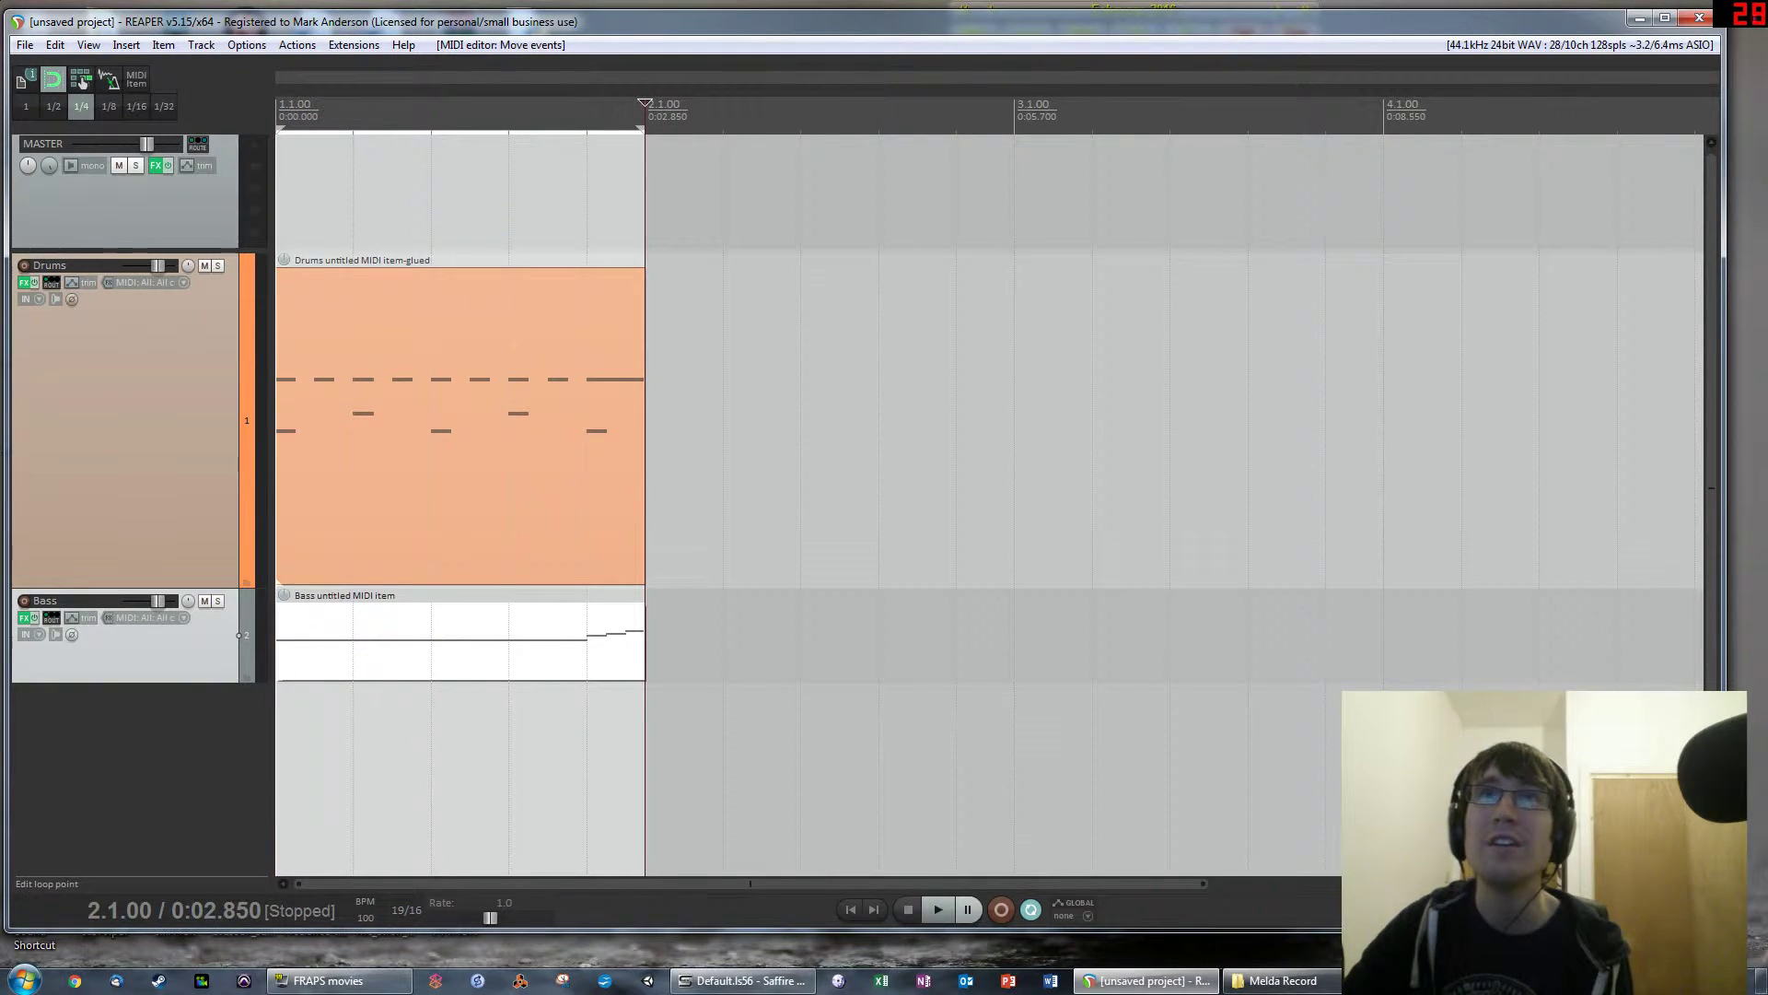
pyautogui.rightClick(645, 120)
pyautogui.click(787, 253)
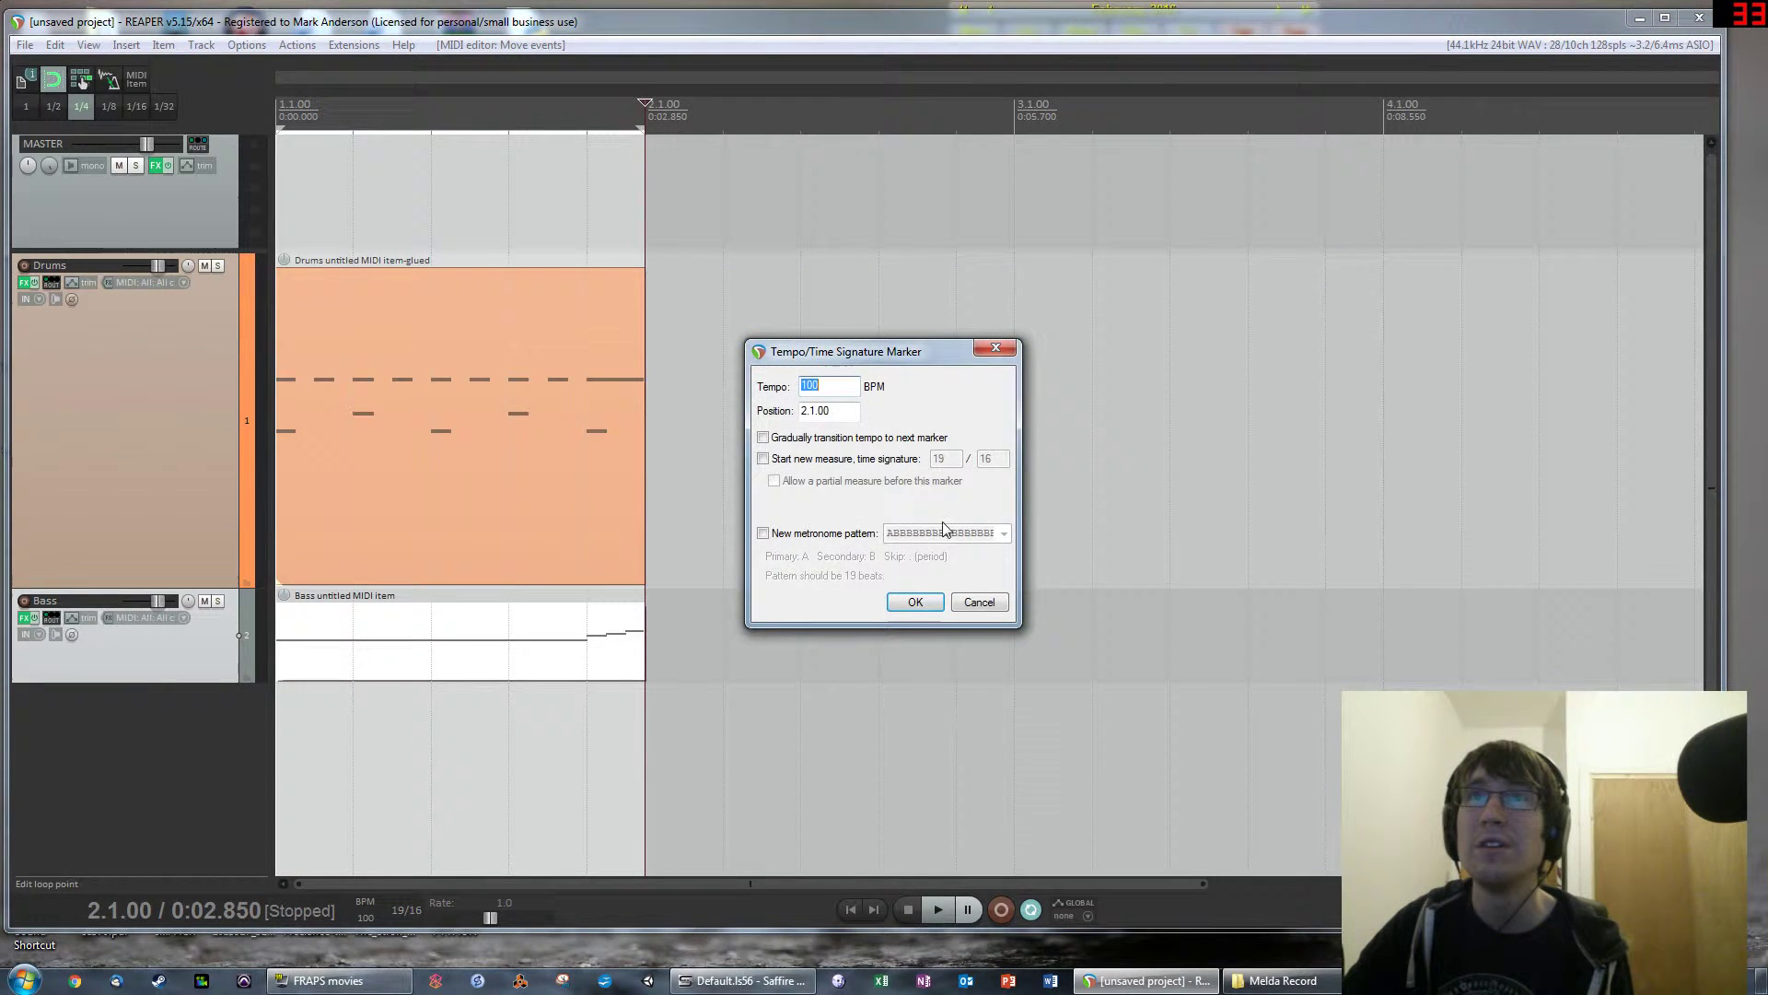
pyautogui.click(843, 460)
pyautogui.doubleClick(941, 457)
pyautogui.write('15')
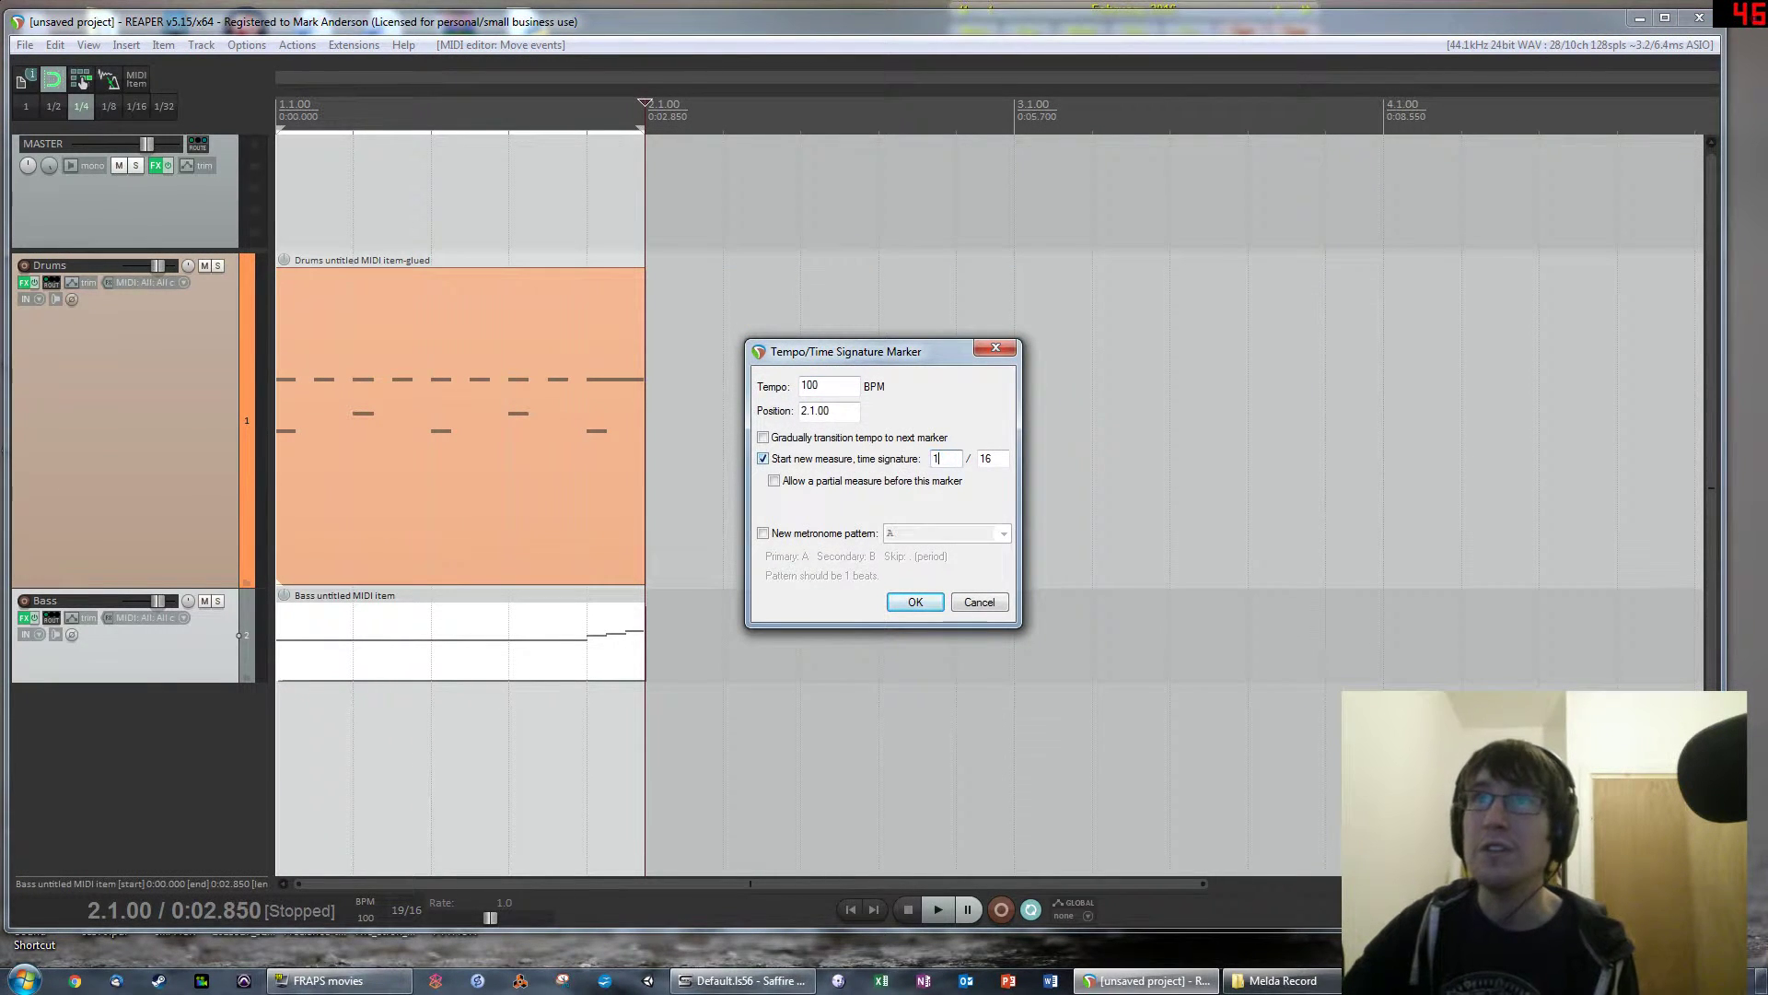
pyautogui.press('Return')
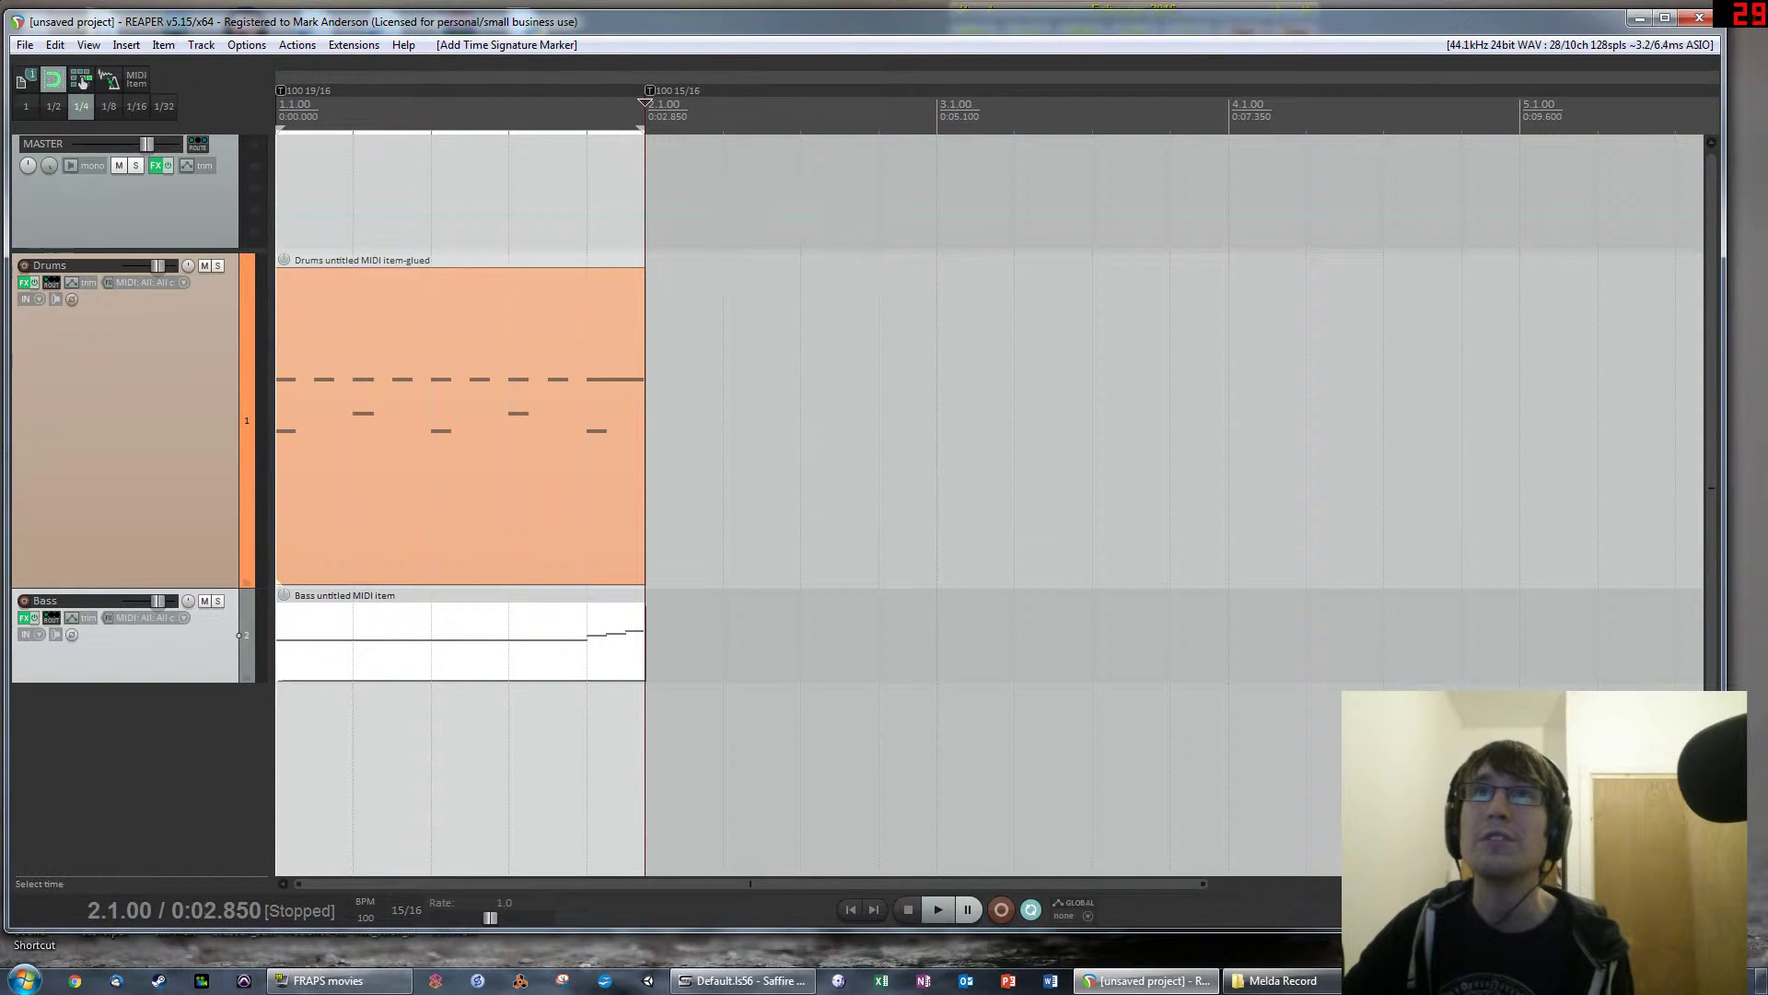
pyautogui.click(722, 415)
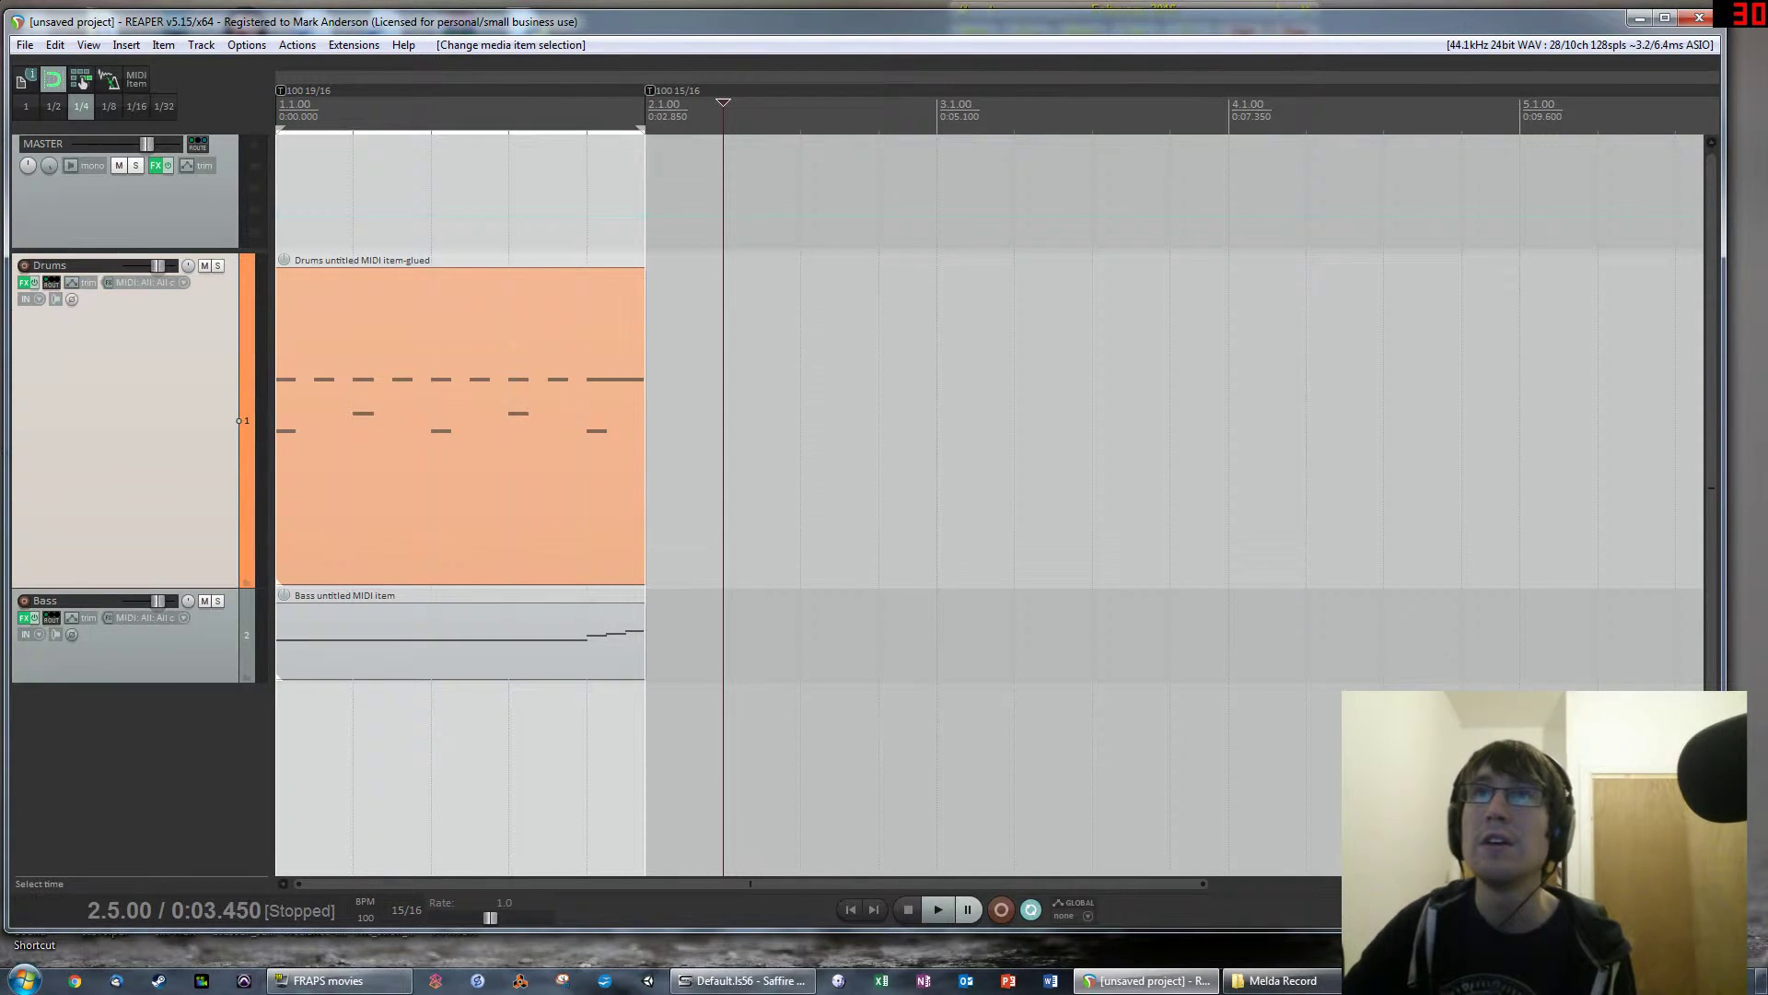
# Create an empty Drums MIDI item spanning bar 2 and open it in the note editor
pyautogui.moveTo(936, 737); pyautogui.dragTo(645, 737)
pyautogui.click(146, 81)
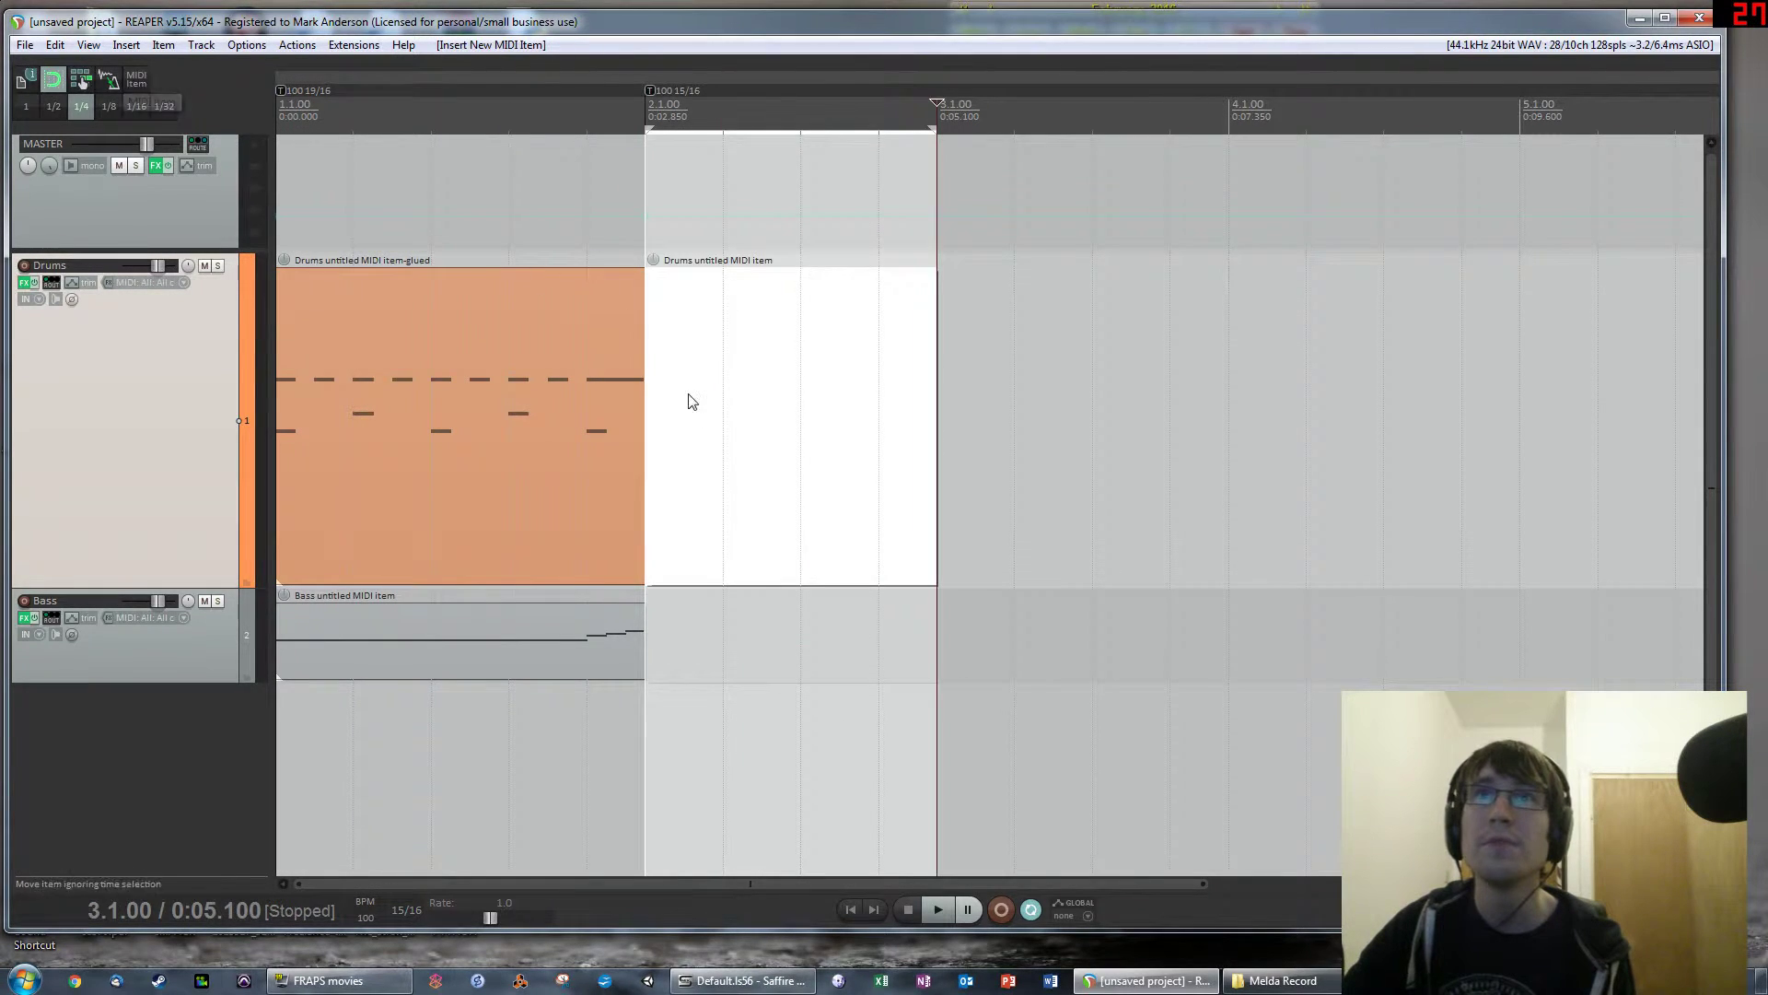
pyautogui.doubleClick(695, 397)
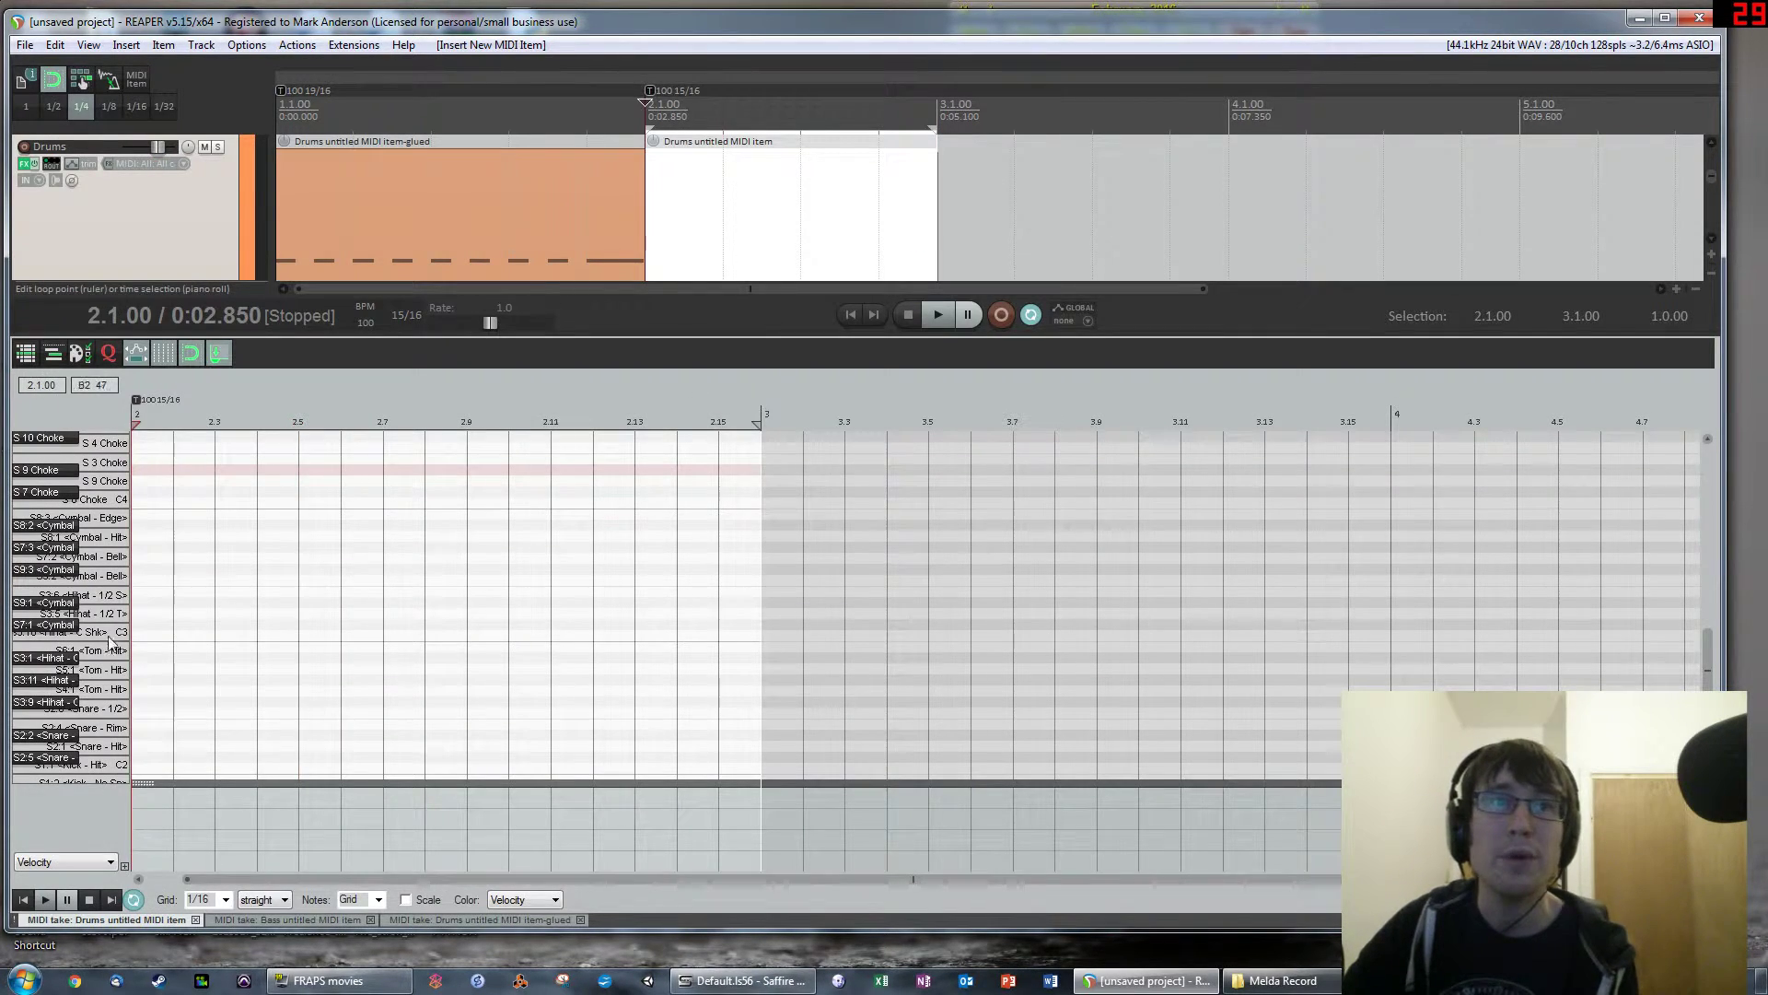
pyautogui.scroll(-3, 108, 679)
pyautogui.scroll(-1, 108, 679)
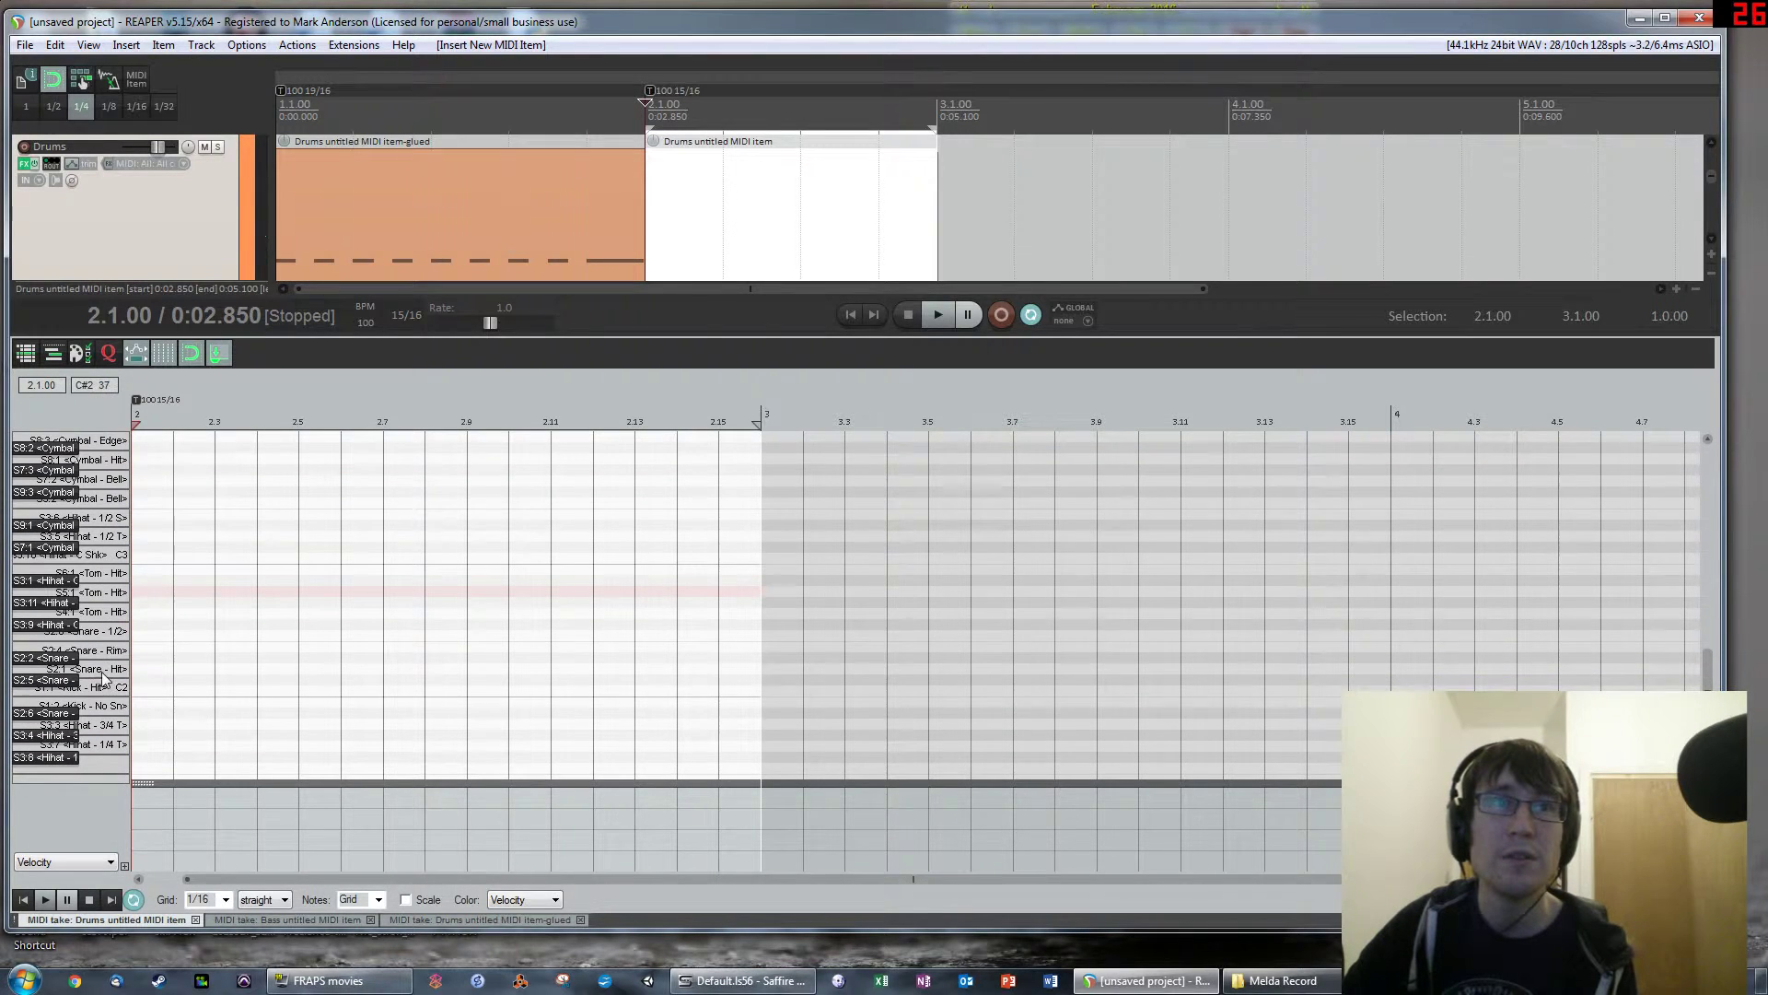
# Add kicks at 2.1 and 2.9 and eighth-note hi-hats from 2.1 through 2.13, then play
pyautogui.click(145, 691)
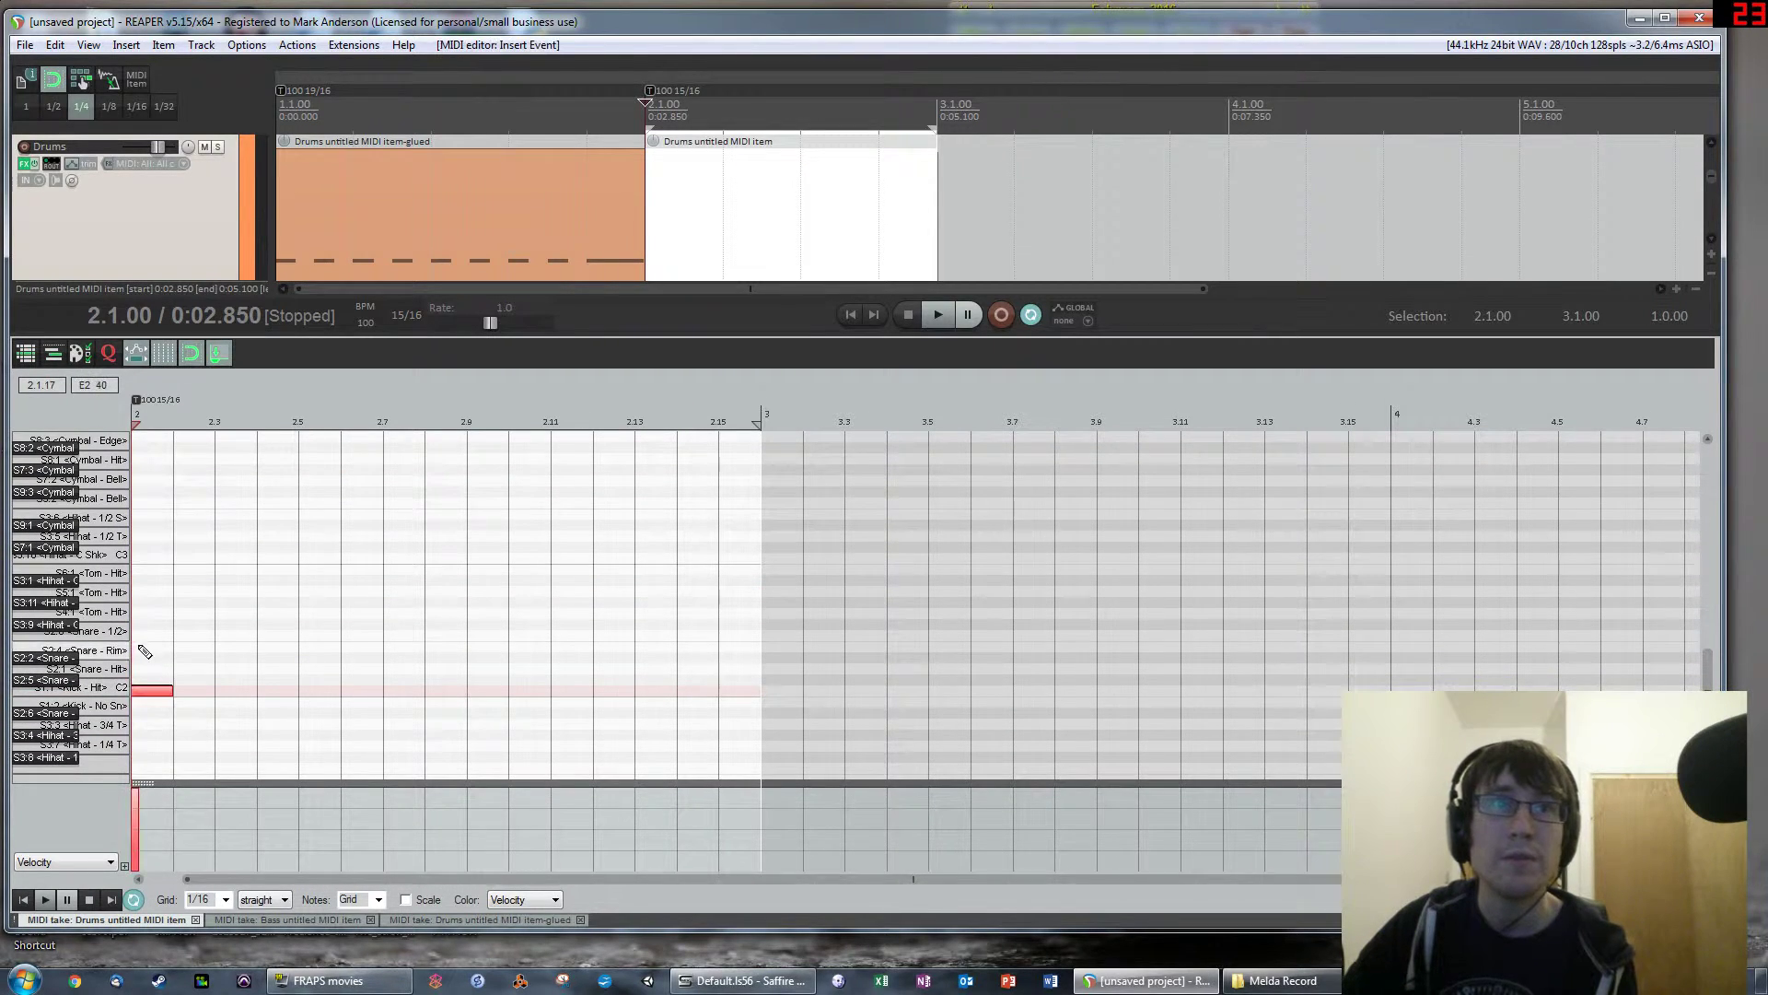
pyautogui.click(146, 625)
pyautogui.click(221, 626)
pyautogui.click(311, 626)
pyautogui.click(394, 625)
pyautogui.click(488, 625)
pyautogui.click(570, 626)
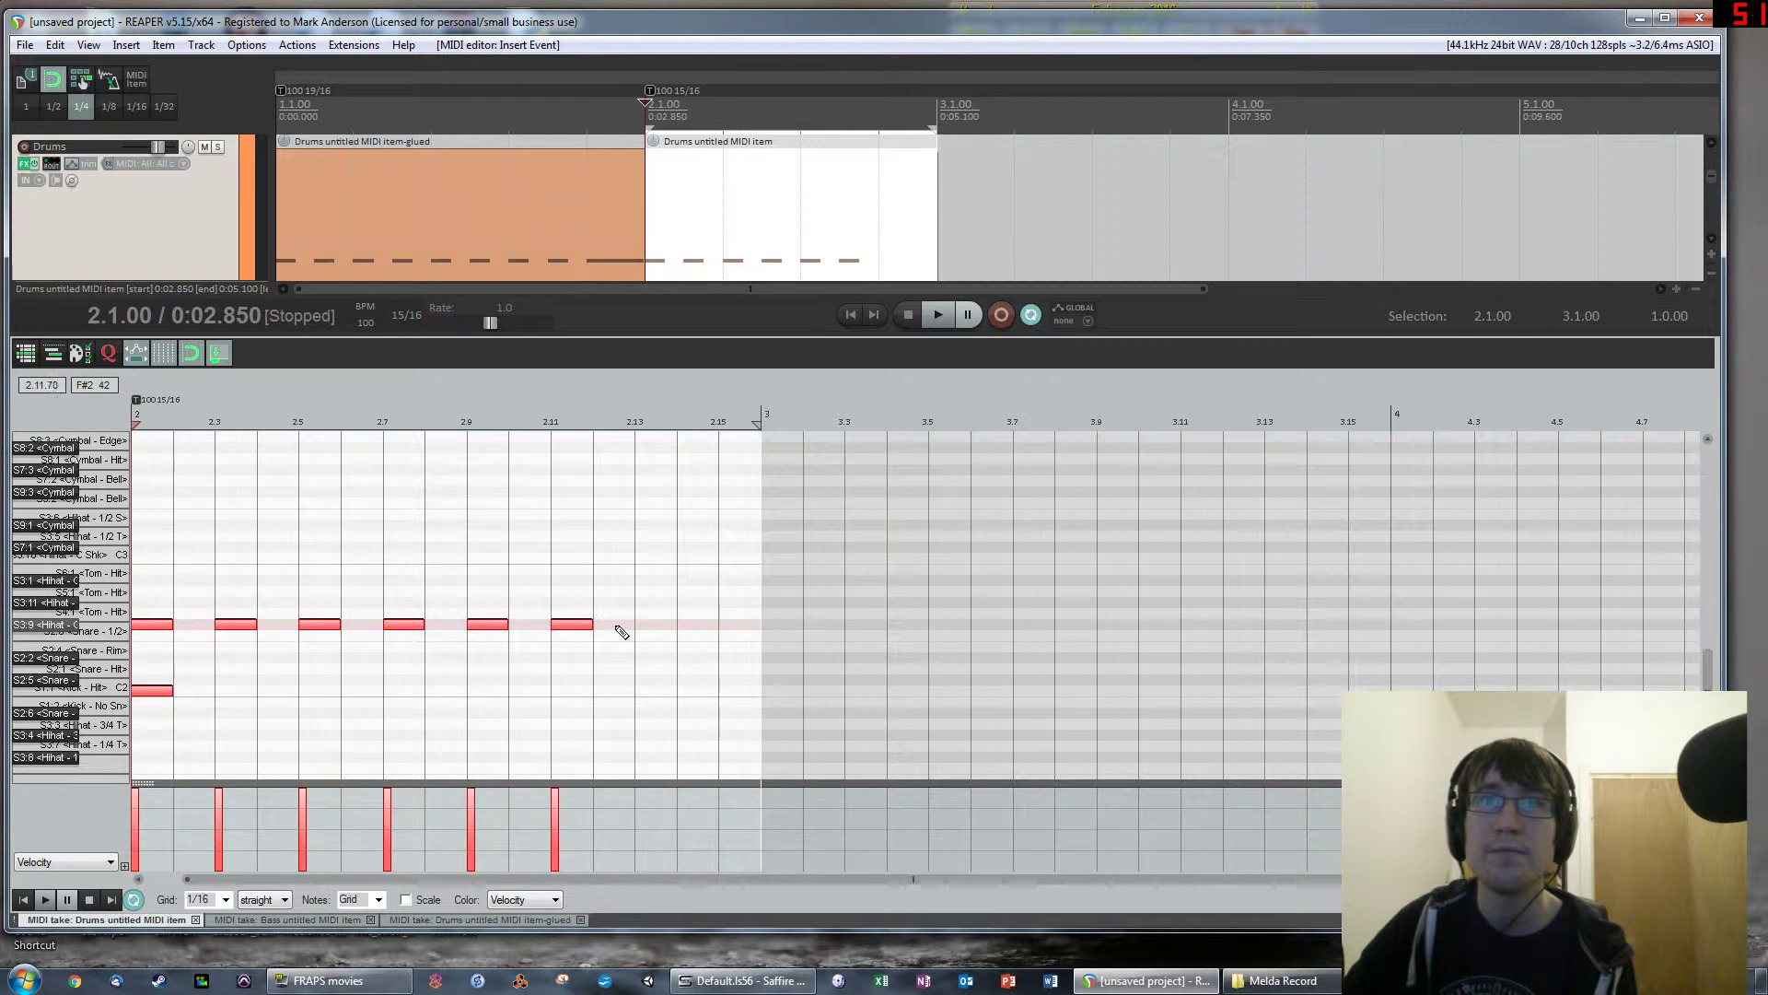
pyautogui.click(655, 626)
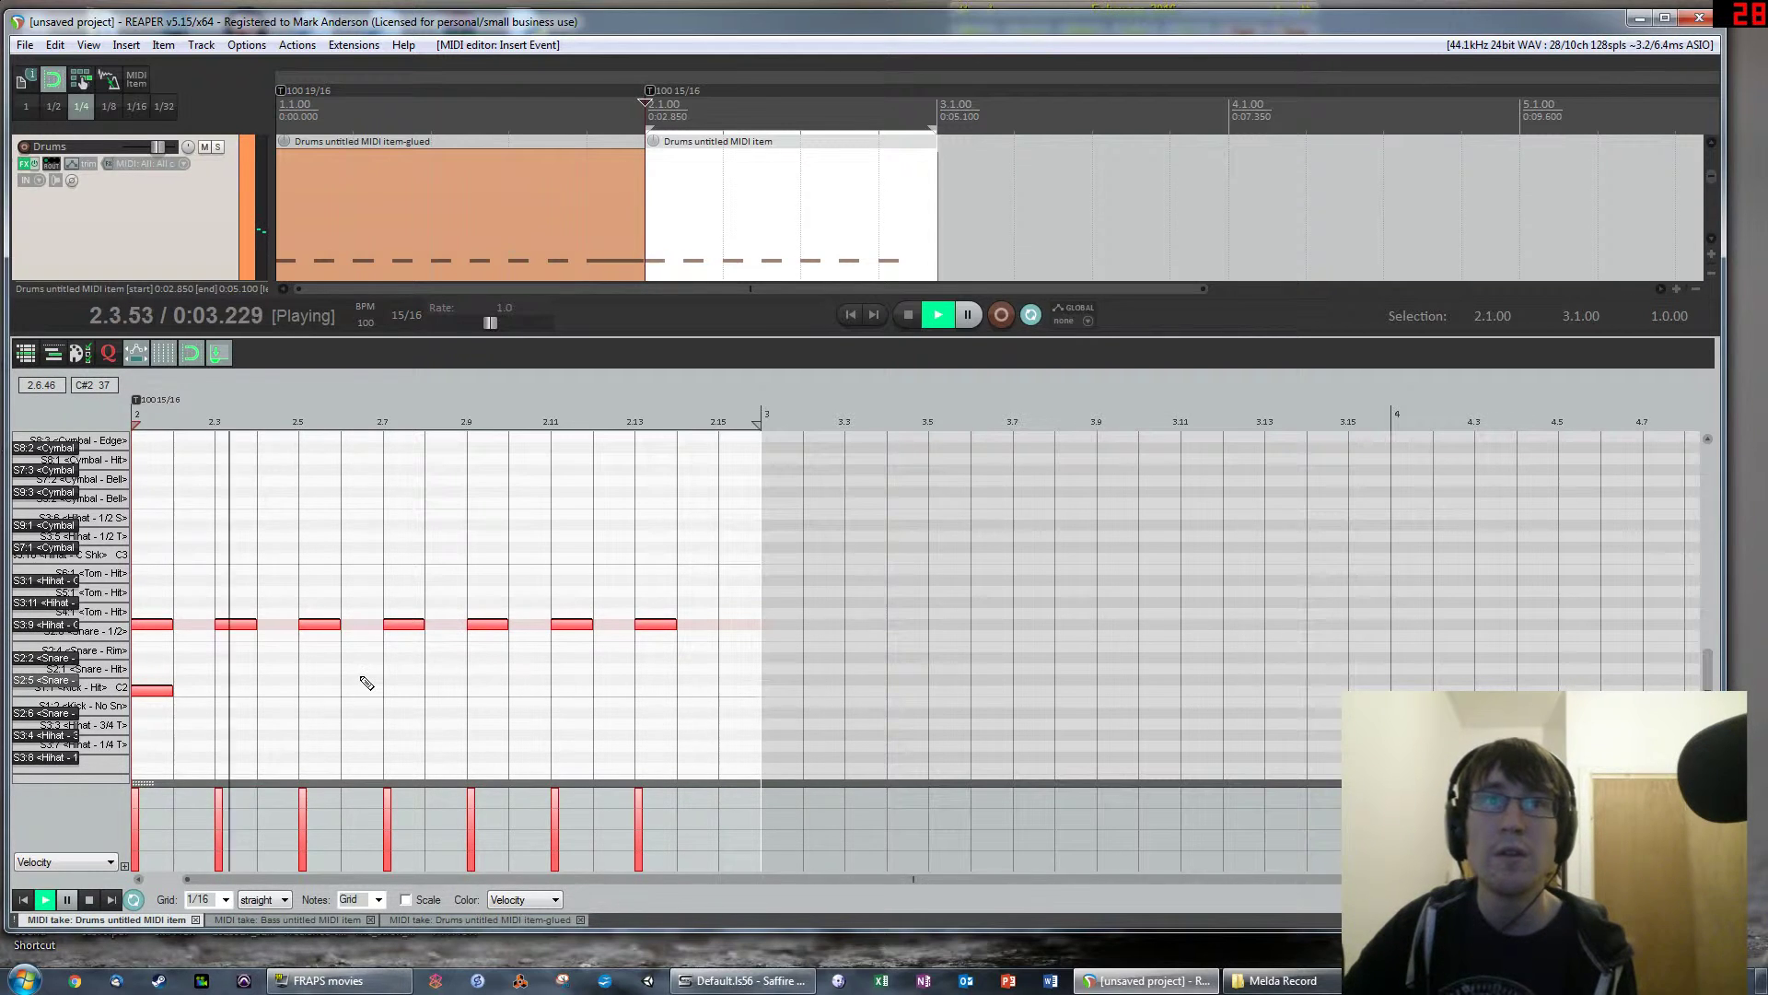
pyautogui.click(487, 691)
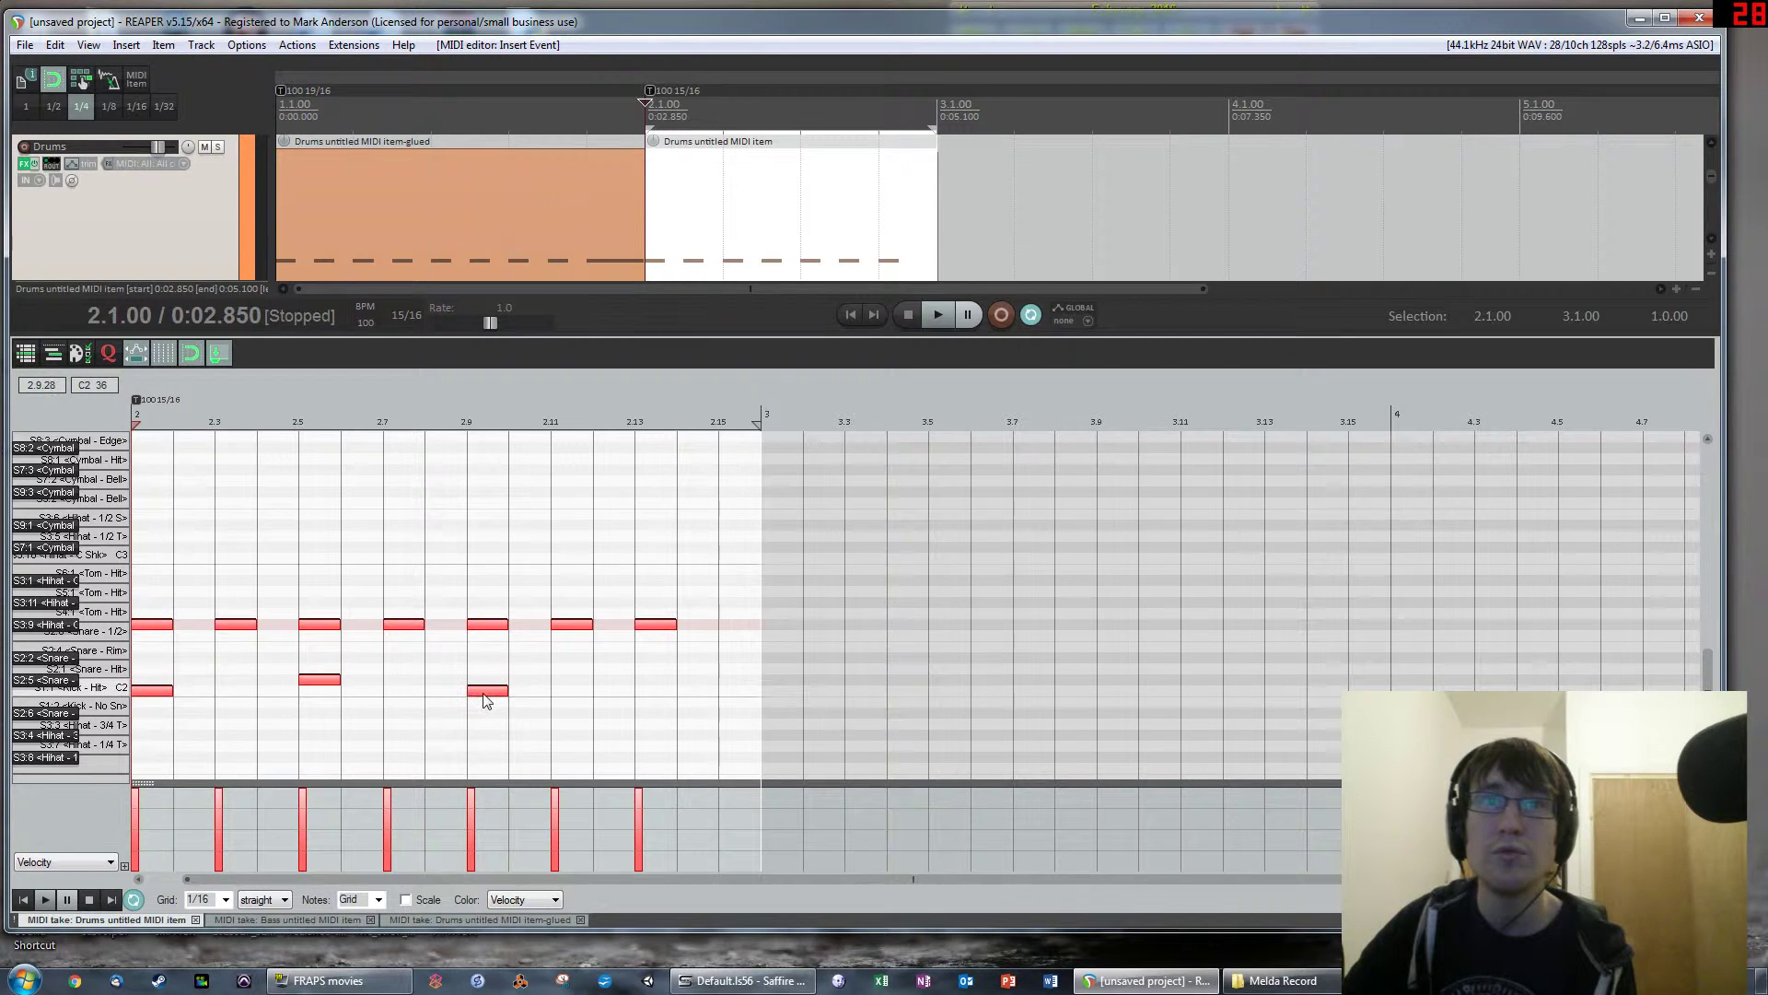
pyautogui.press('space')
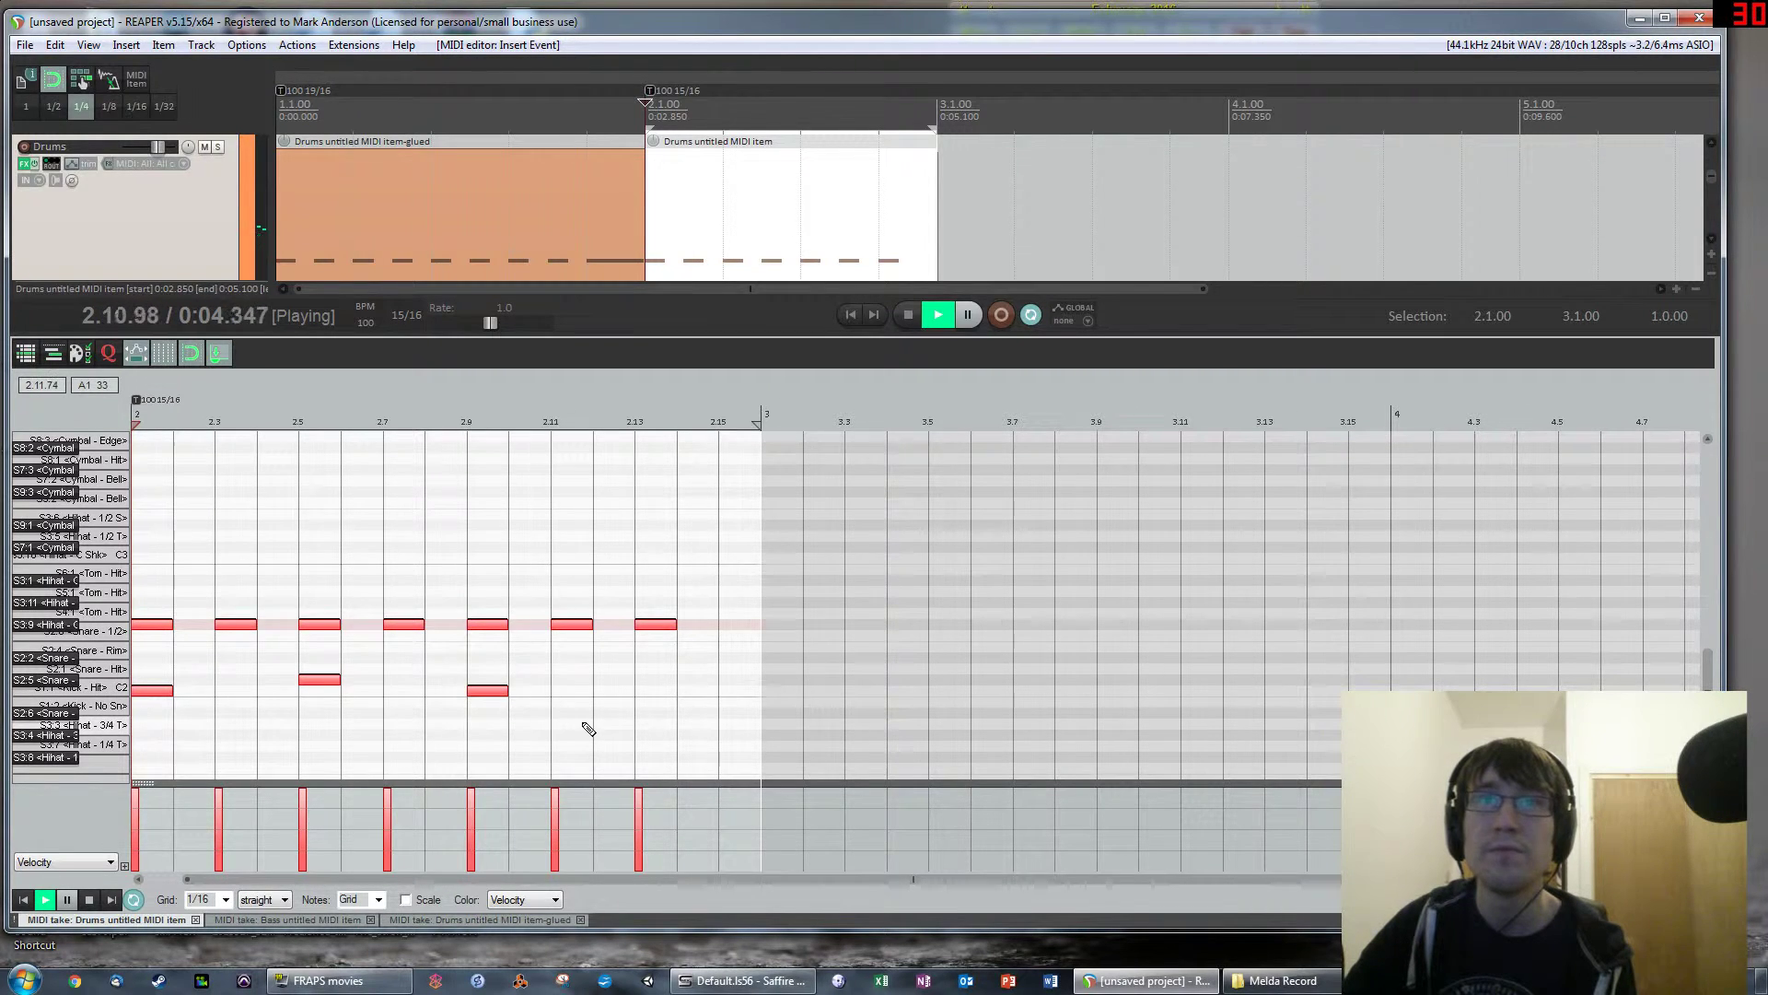
pyautogui.press('space')
# Move the 2.5 note up to snare, add a snare at 2.13 and a hi-hat at 2.15
pyautogui.click(332, 687)
pyautogui.moveTo(322, 682); pyautogui.dragTo(322, 671)
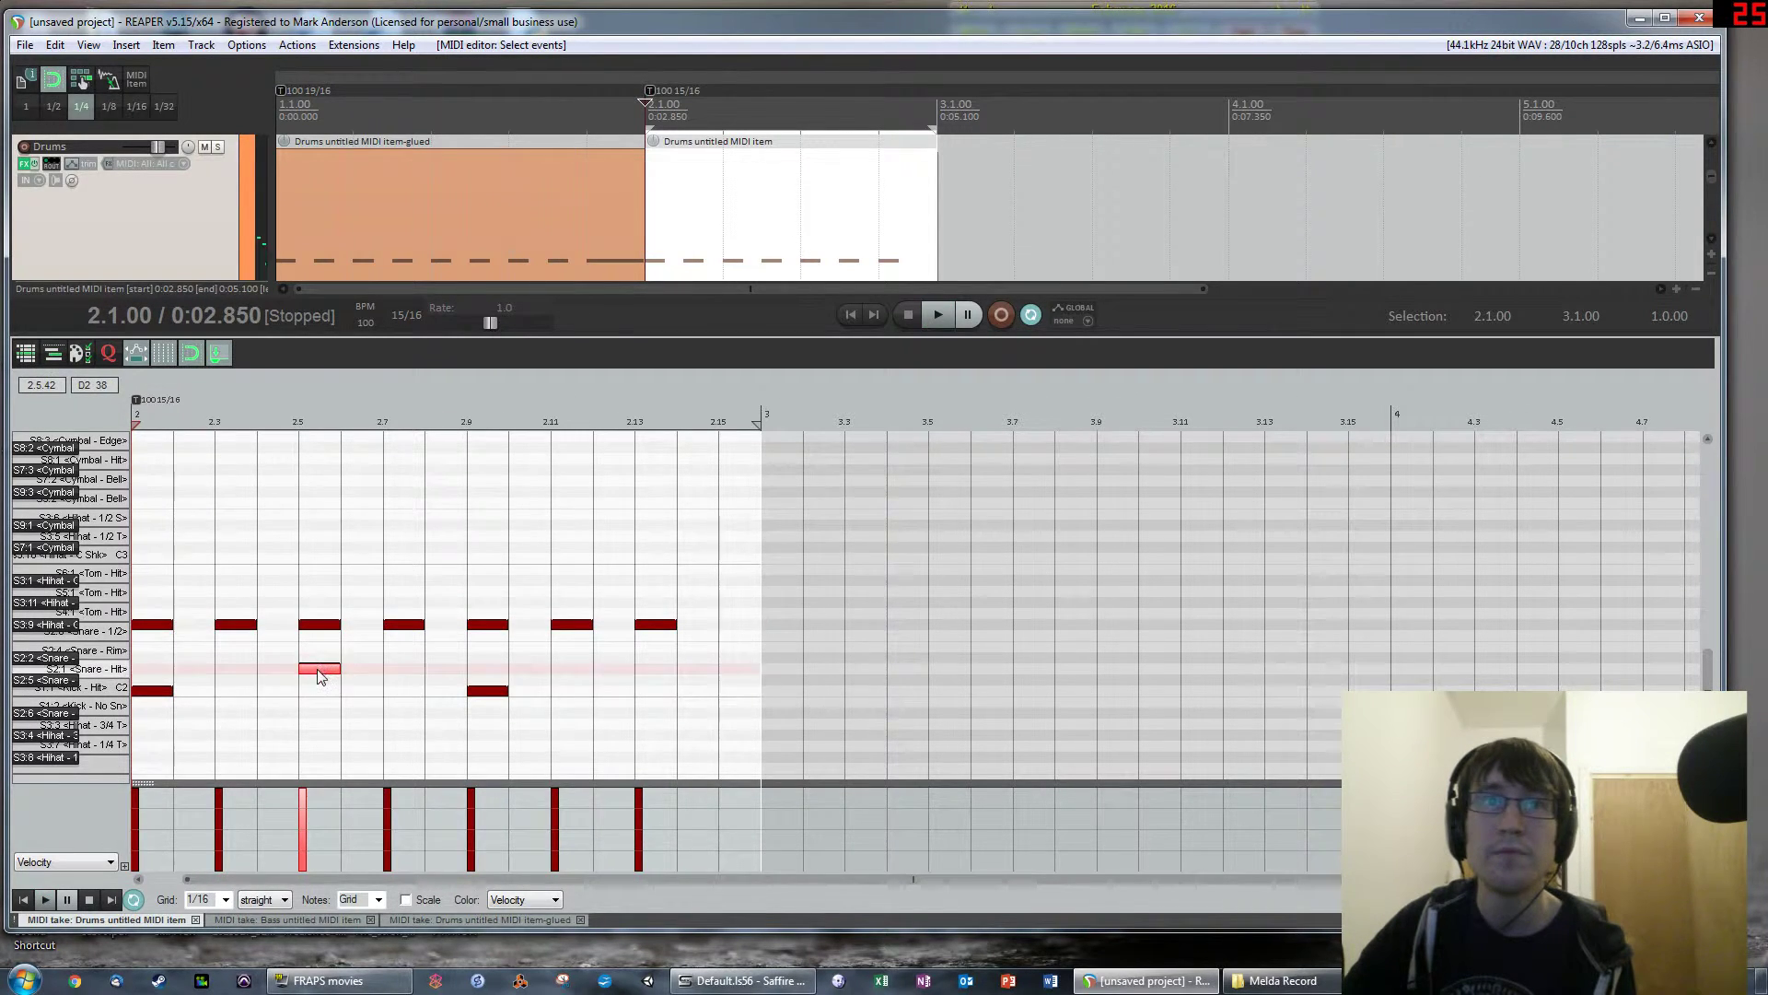
pyautogui.press('space')
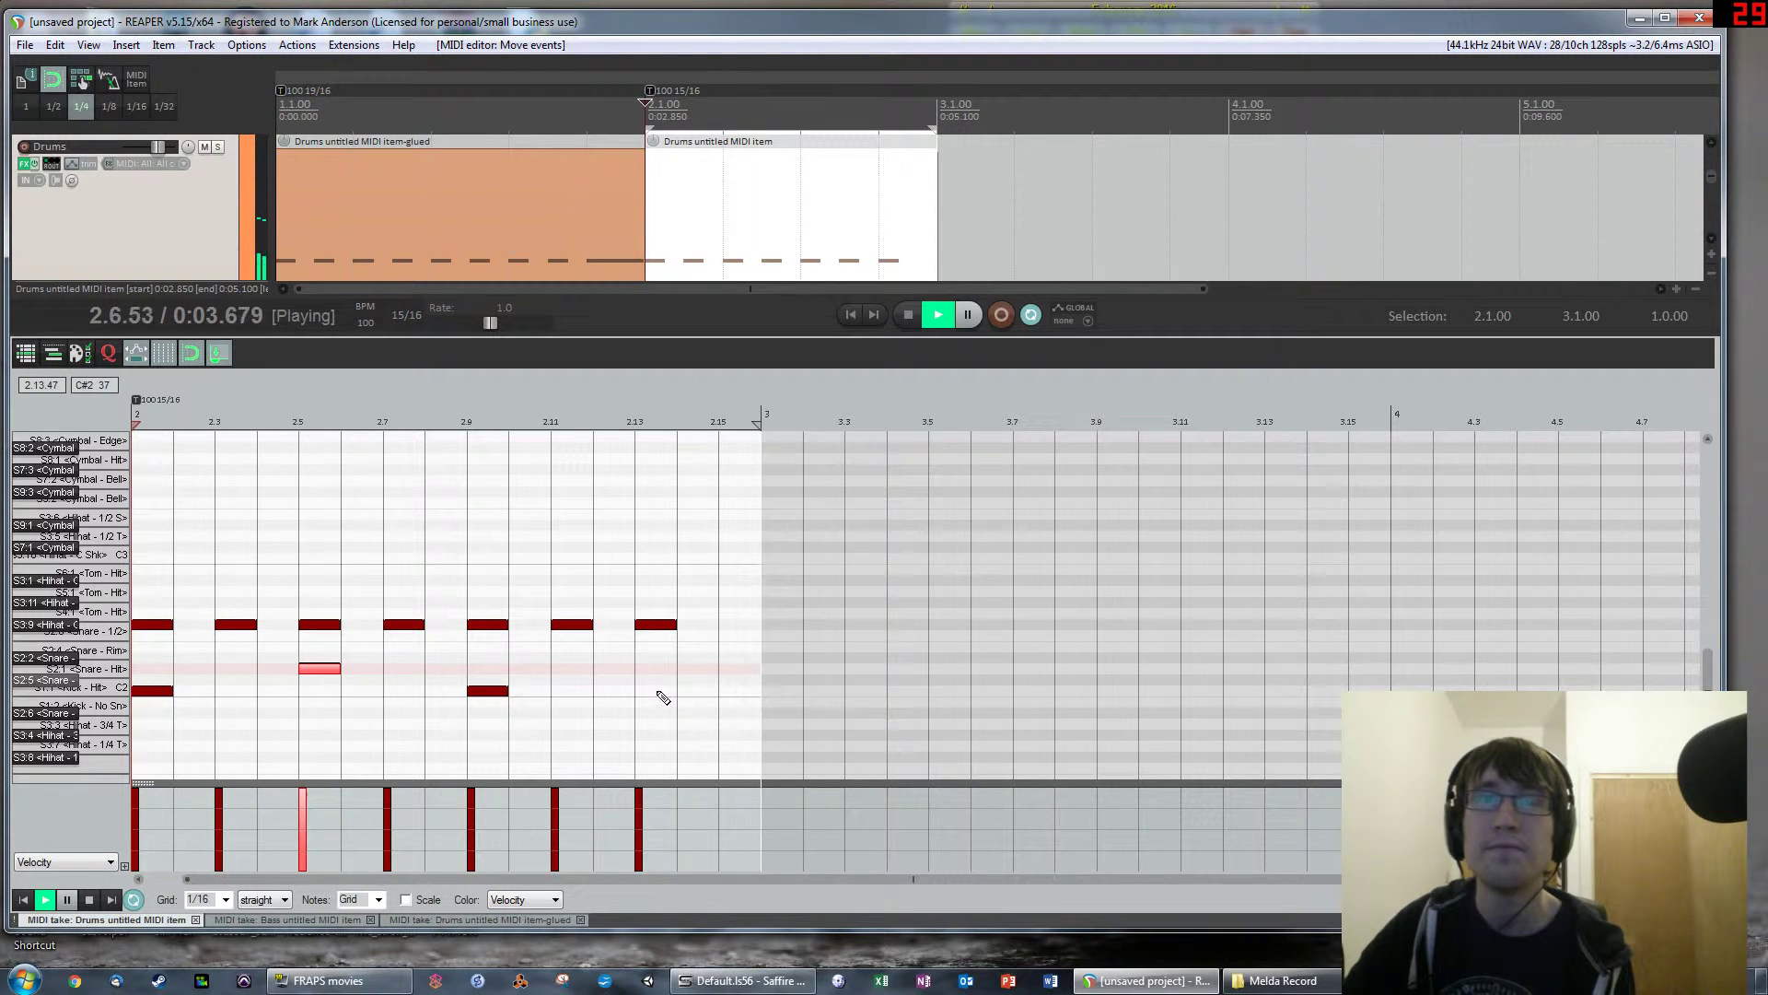
pyautogui.press('space')
pyautogui.click(651, 670)
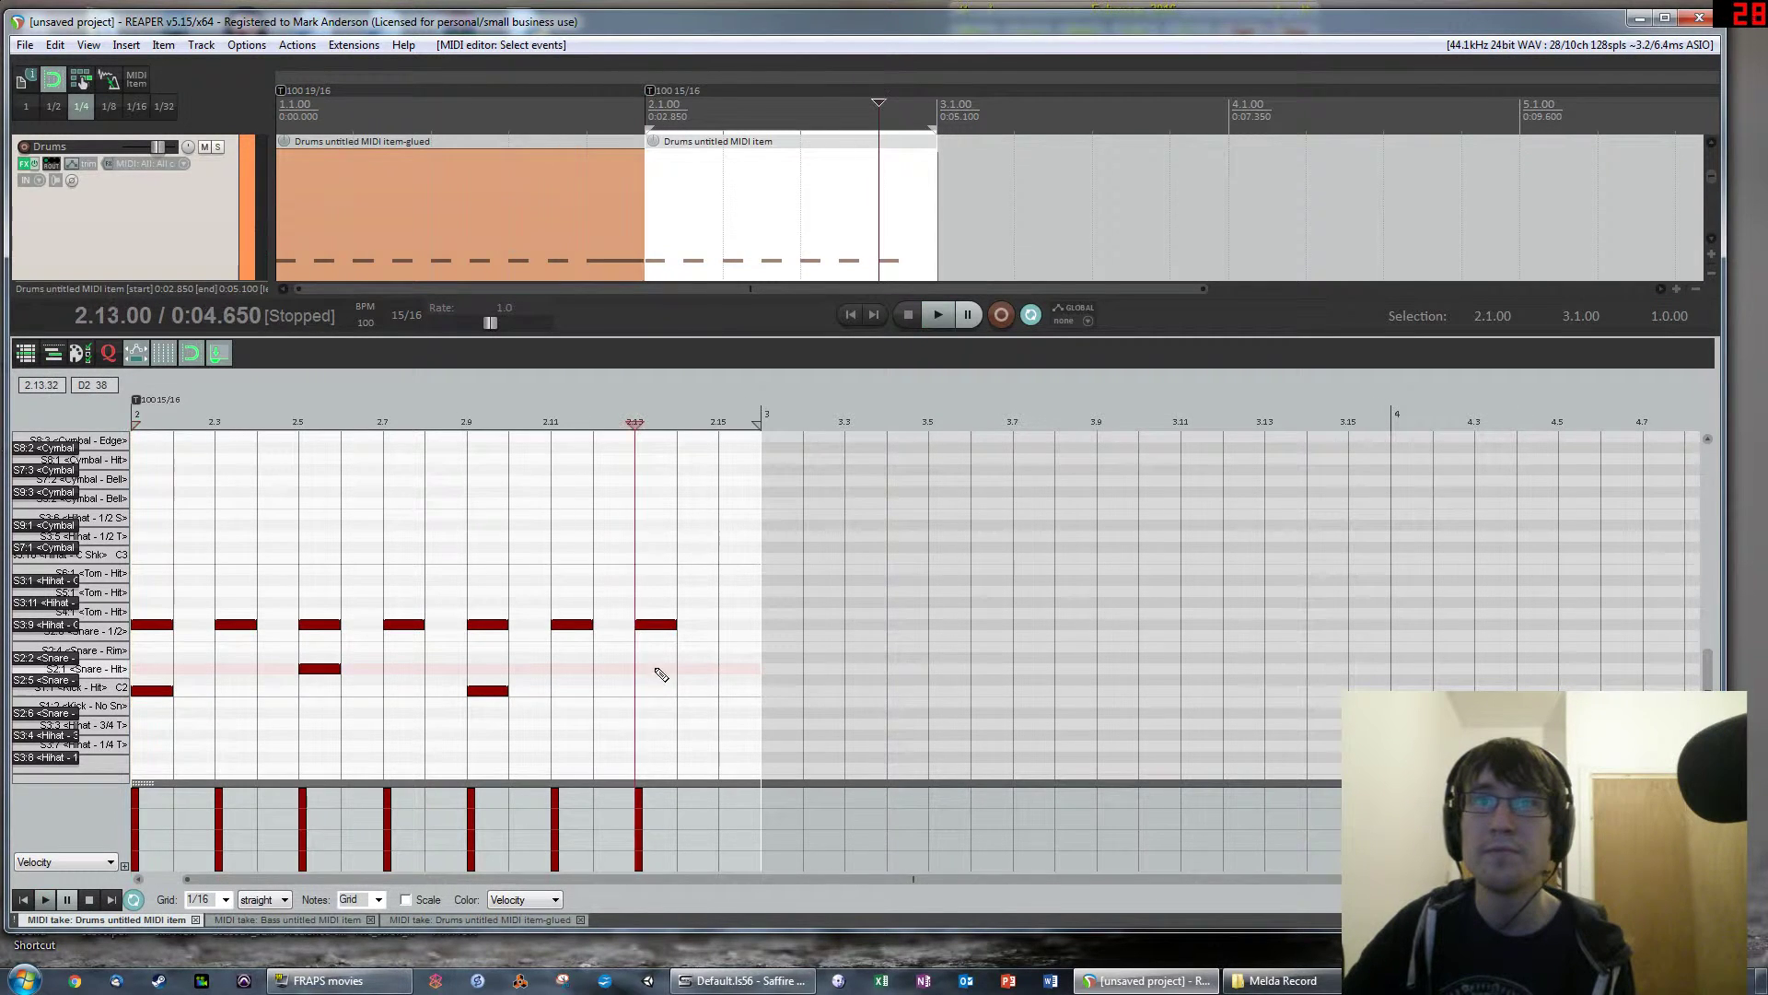
pyautogui.click(741, 625)
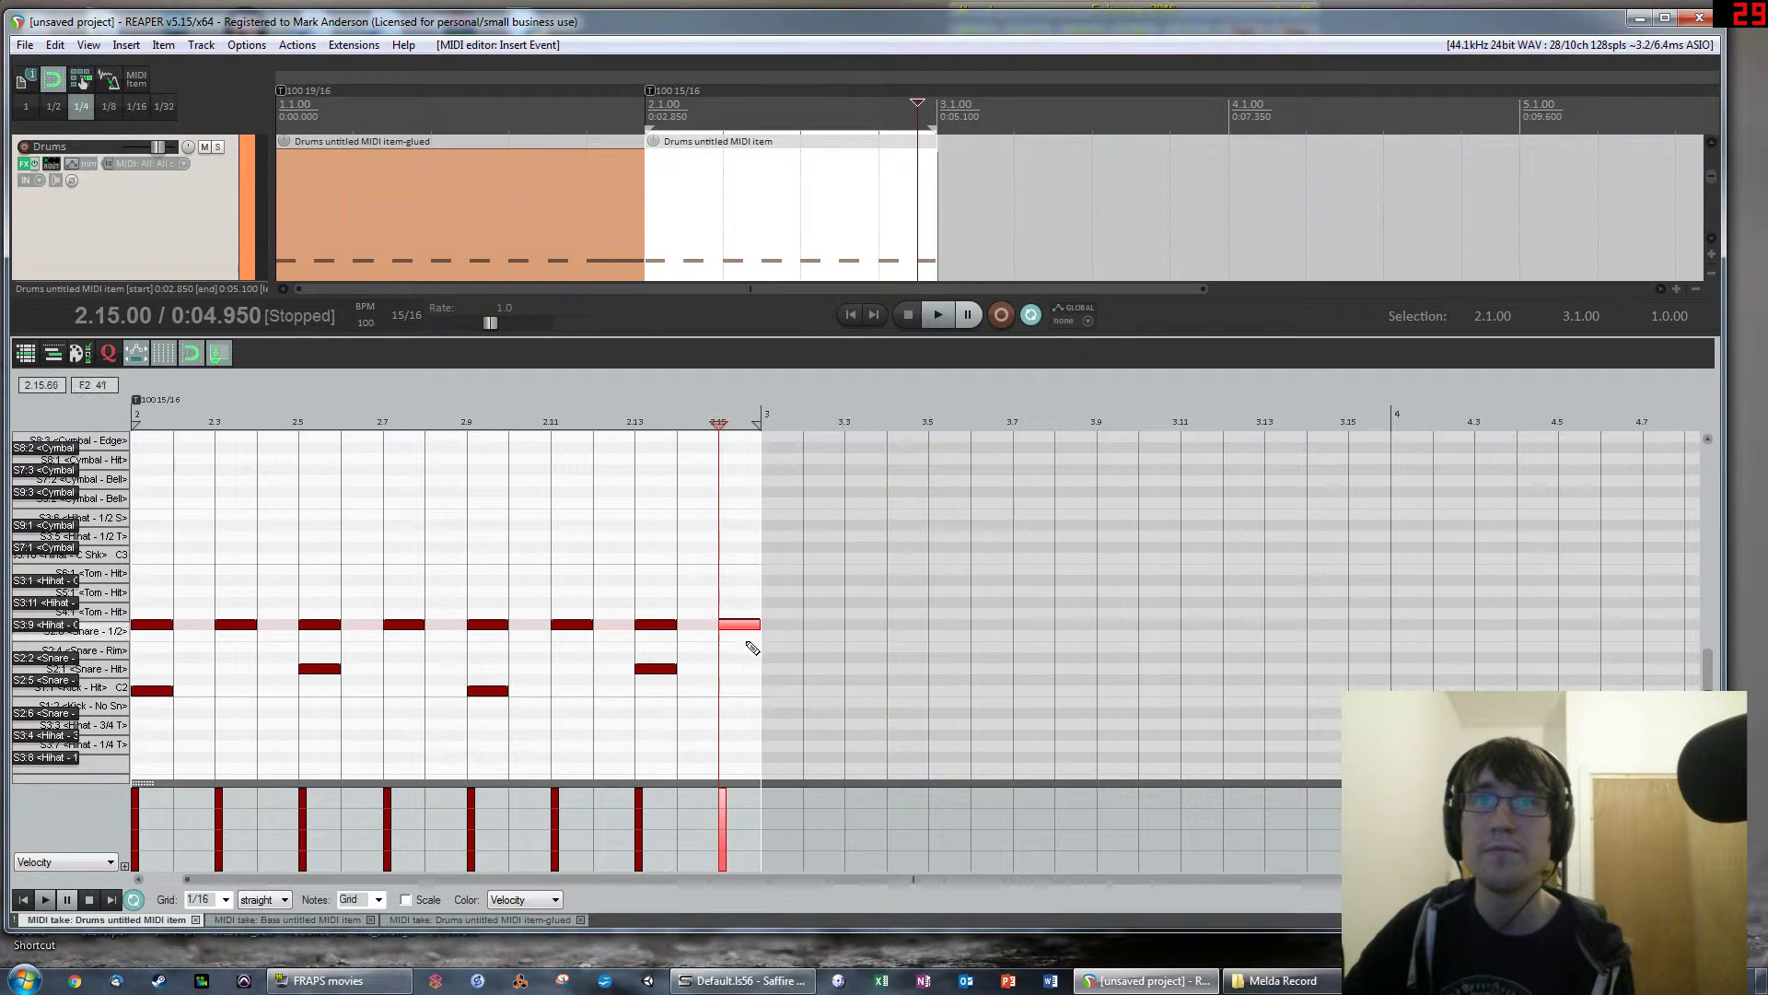
pyautogui.press('space')
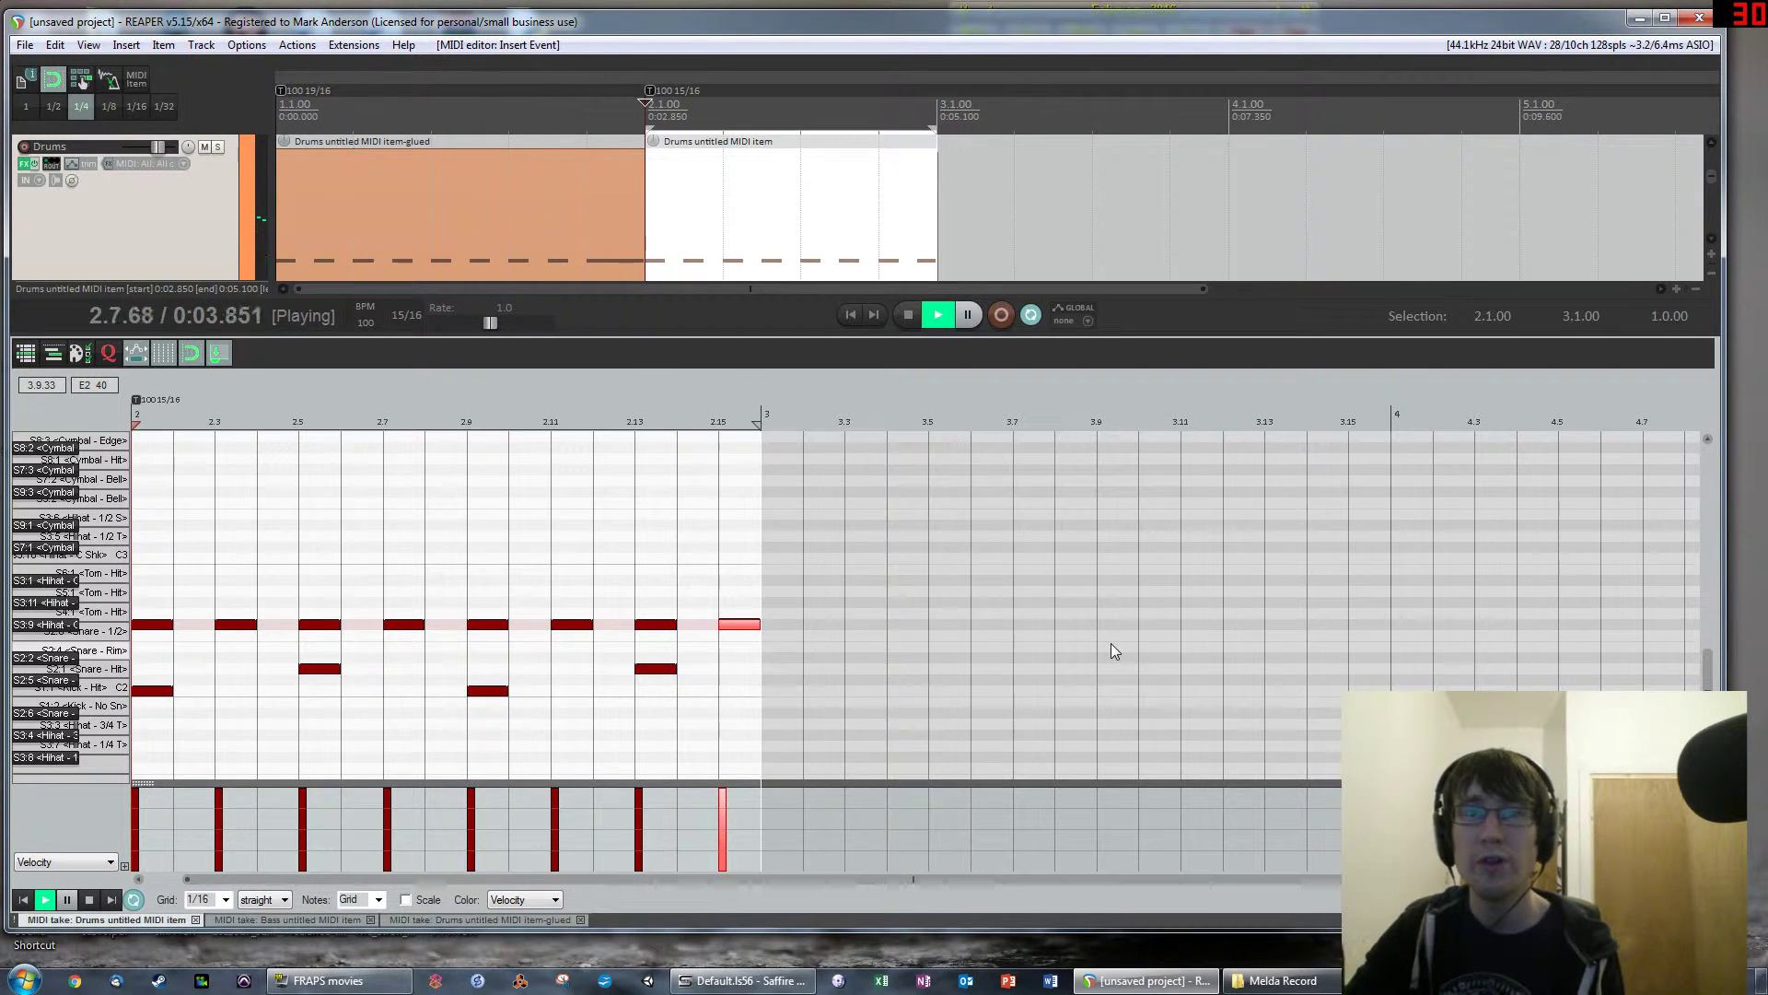
pyautogui.press('space')
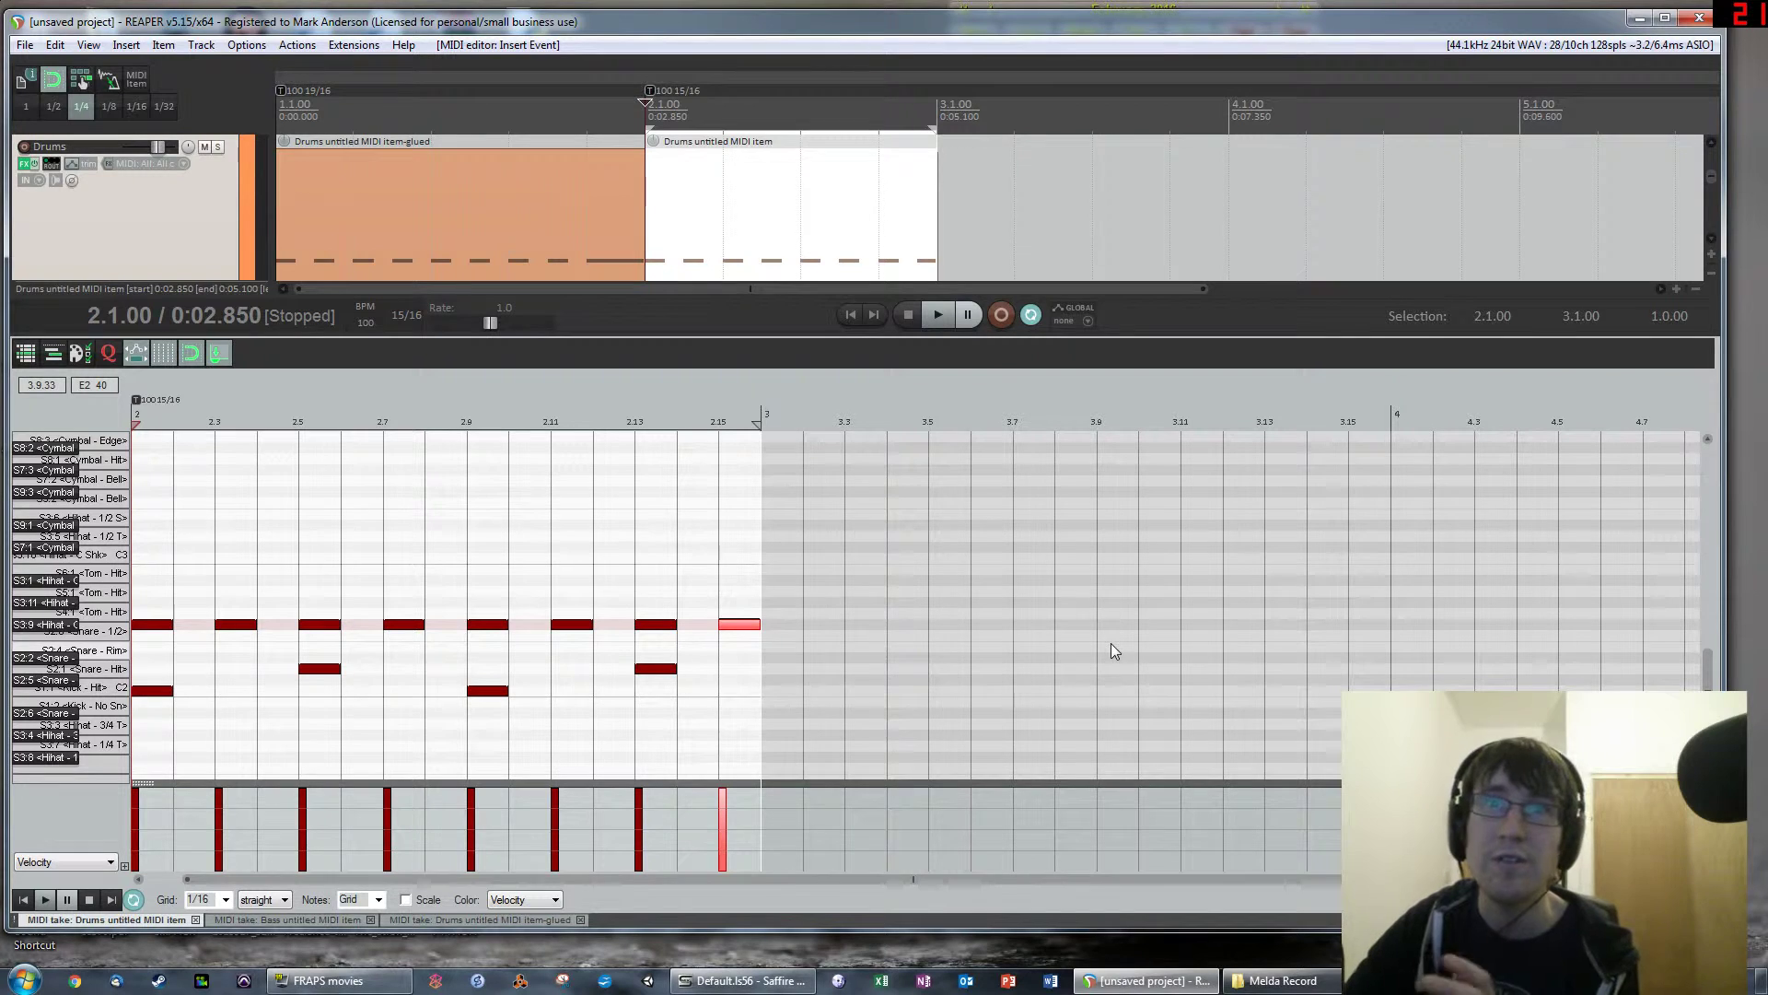
# Replace the 2.13 snare with a kick, add a hi-hat at 2.14, play, and close the editor
pyautogui.doubleClick(657, 671)
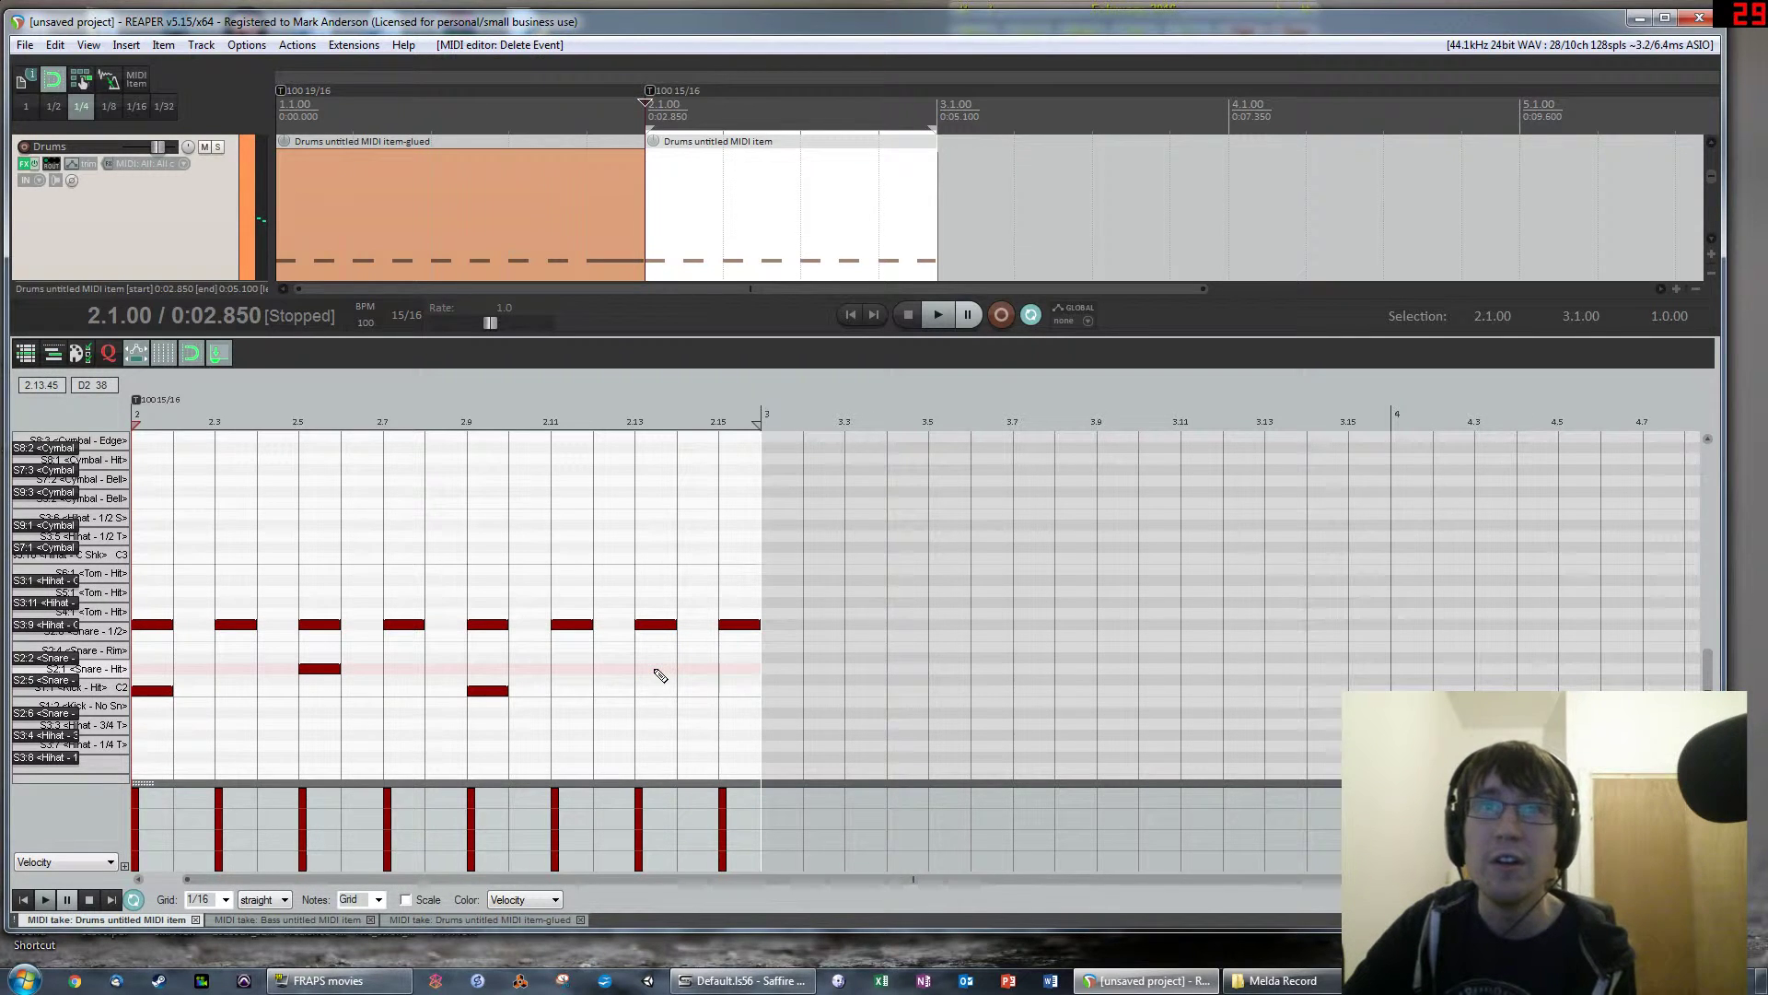
pyautogui.doubleClick(649, 690)
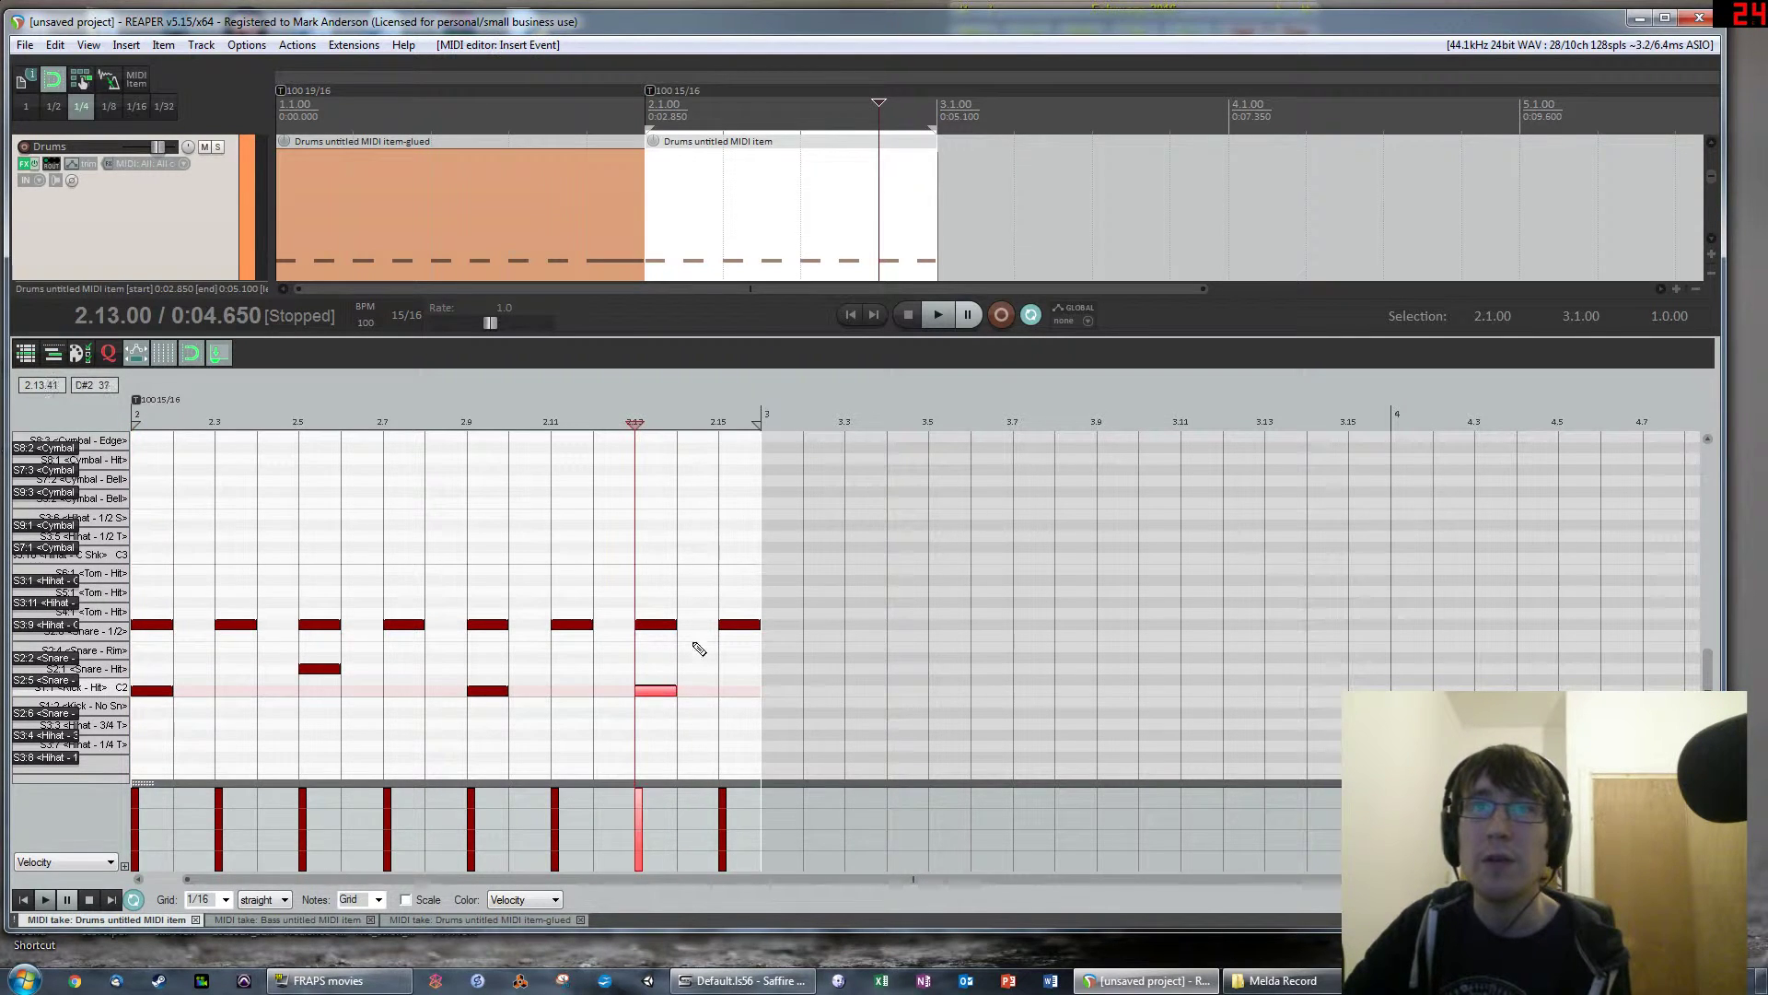
pyautogui.click(683, 625)
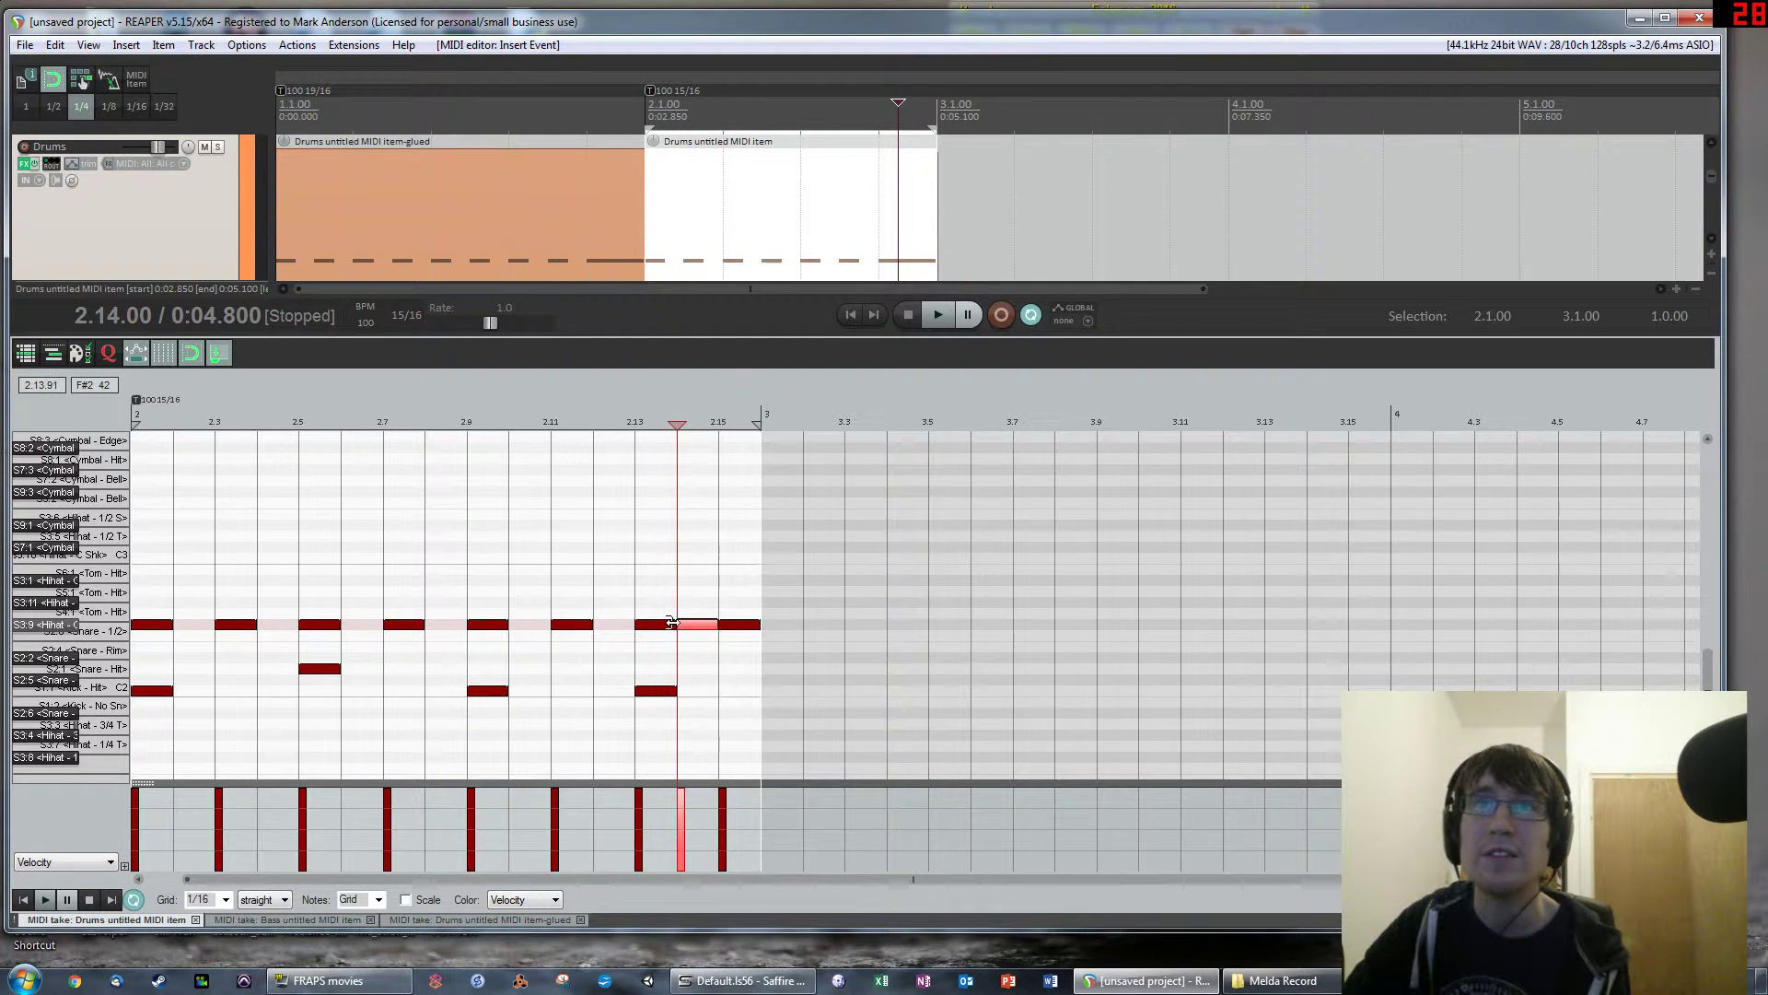
pyautogui.press('space')
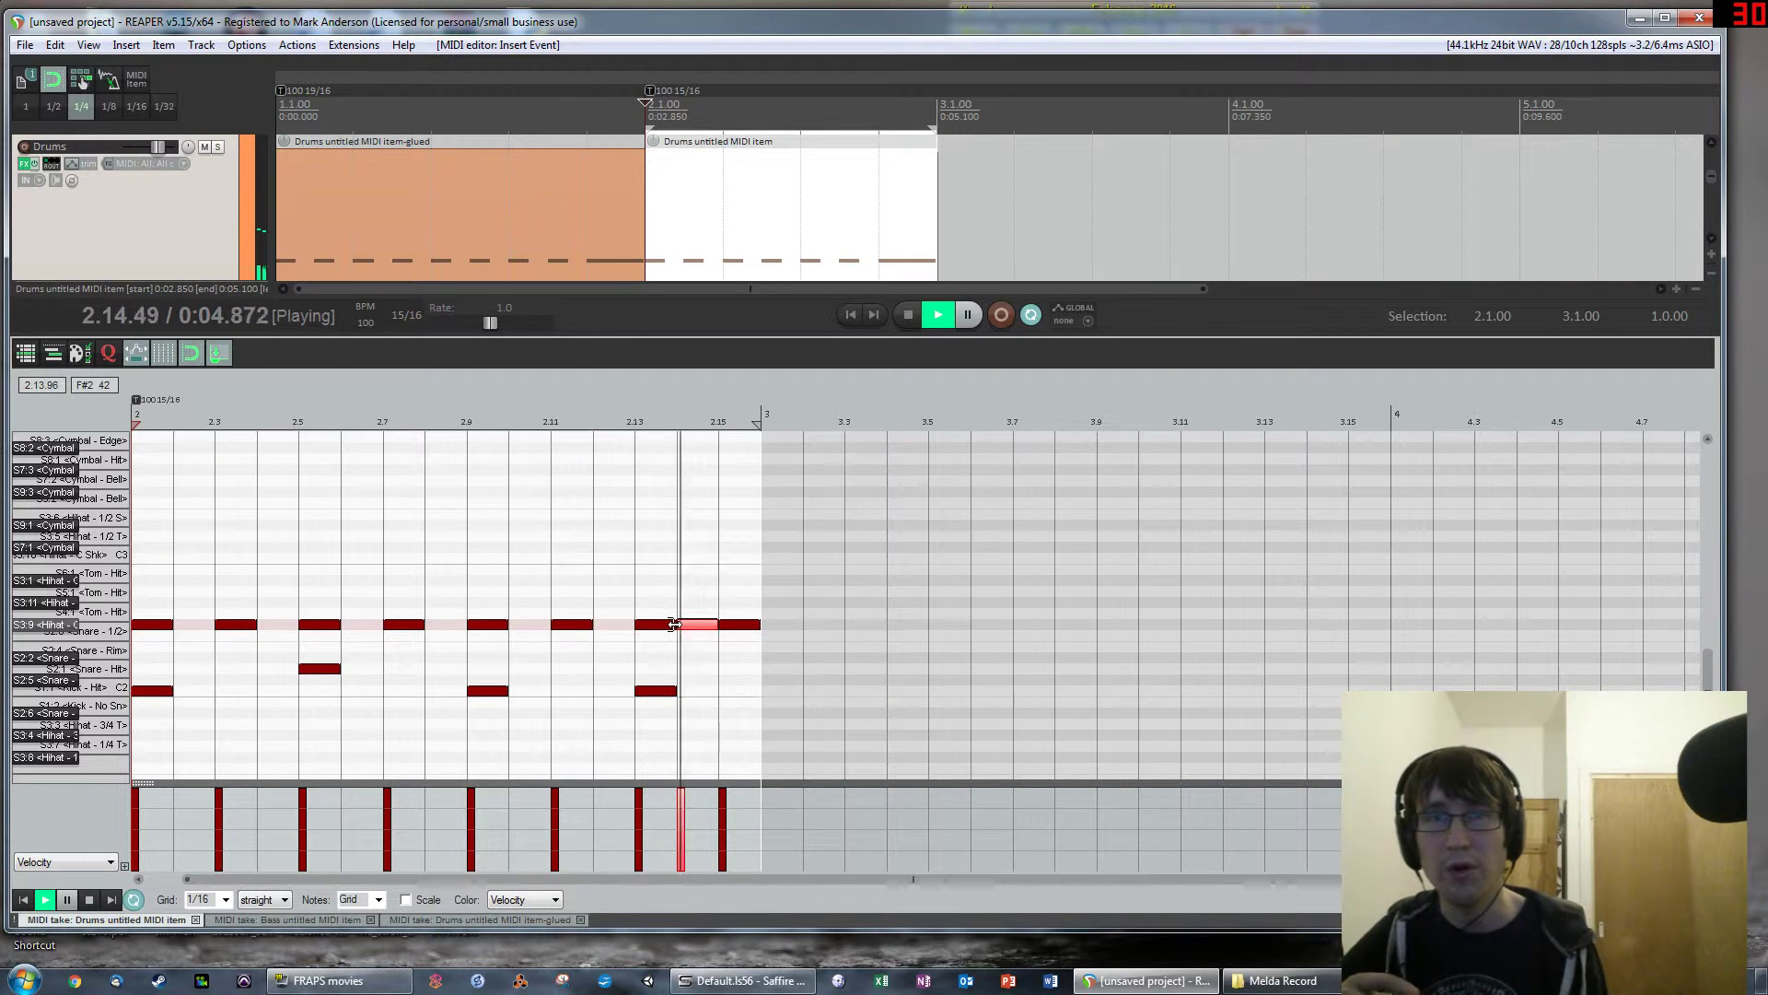
pyautogui.press('space')
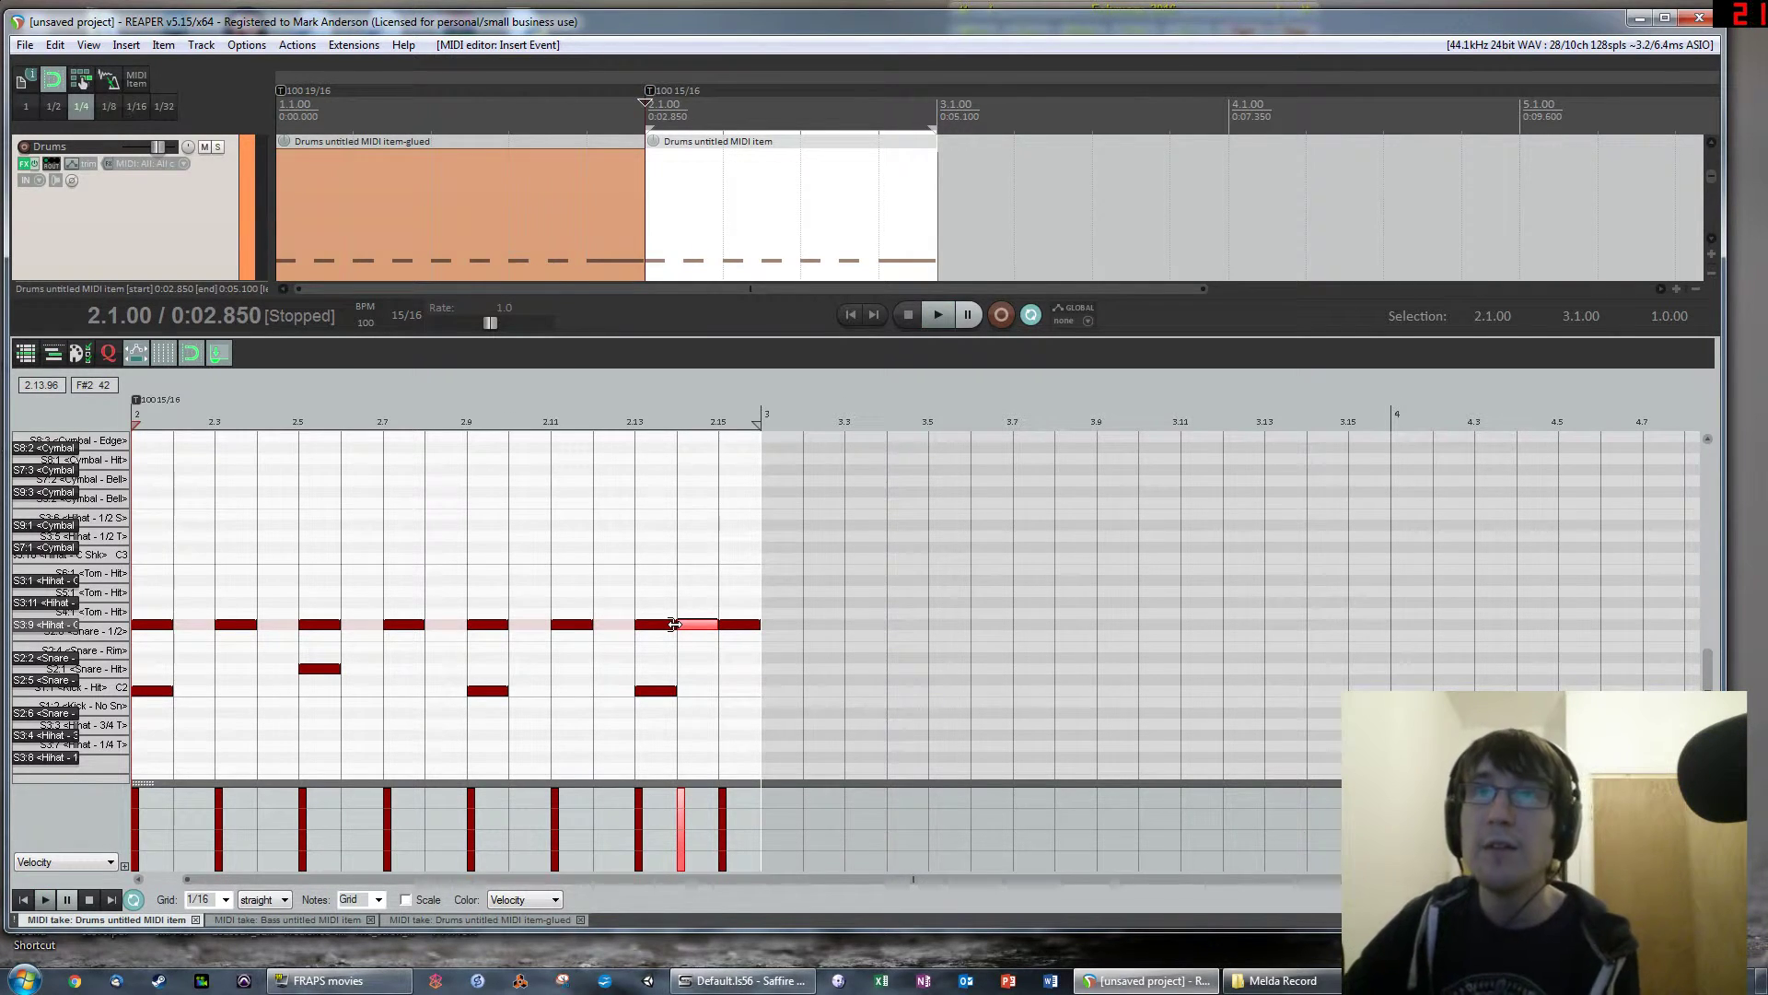
pyautogui.press('Escape')
# Copy the Bass item so the copy starts at bar 2
pyautogui.click(498, 638)
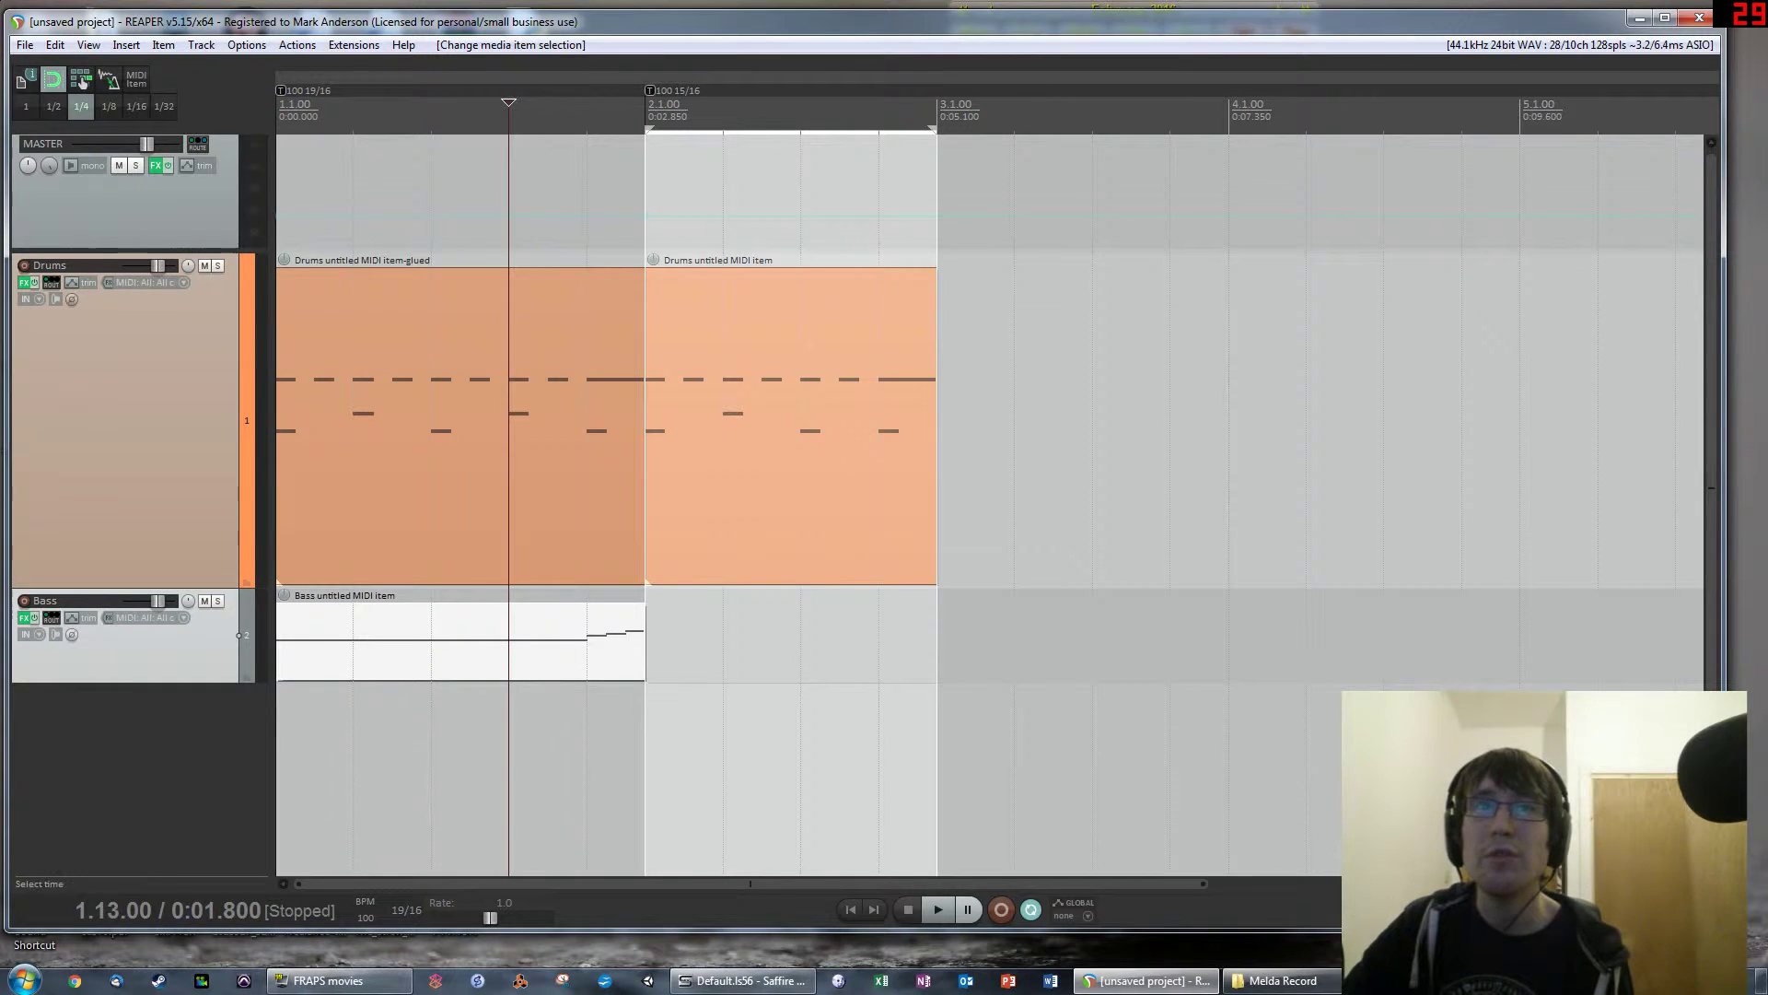
pyautogui.moveTo(391, 650); pyautogui.dragTo(789, 651)
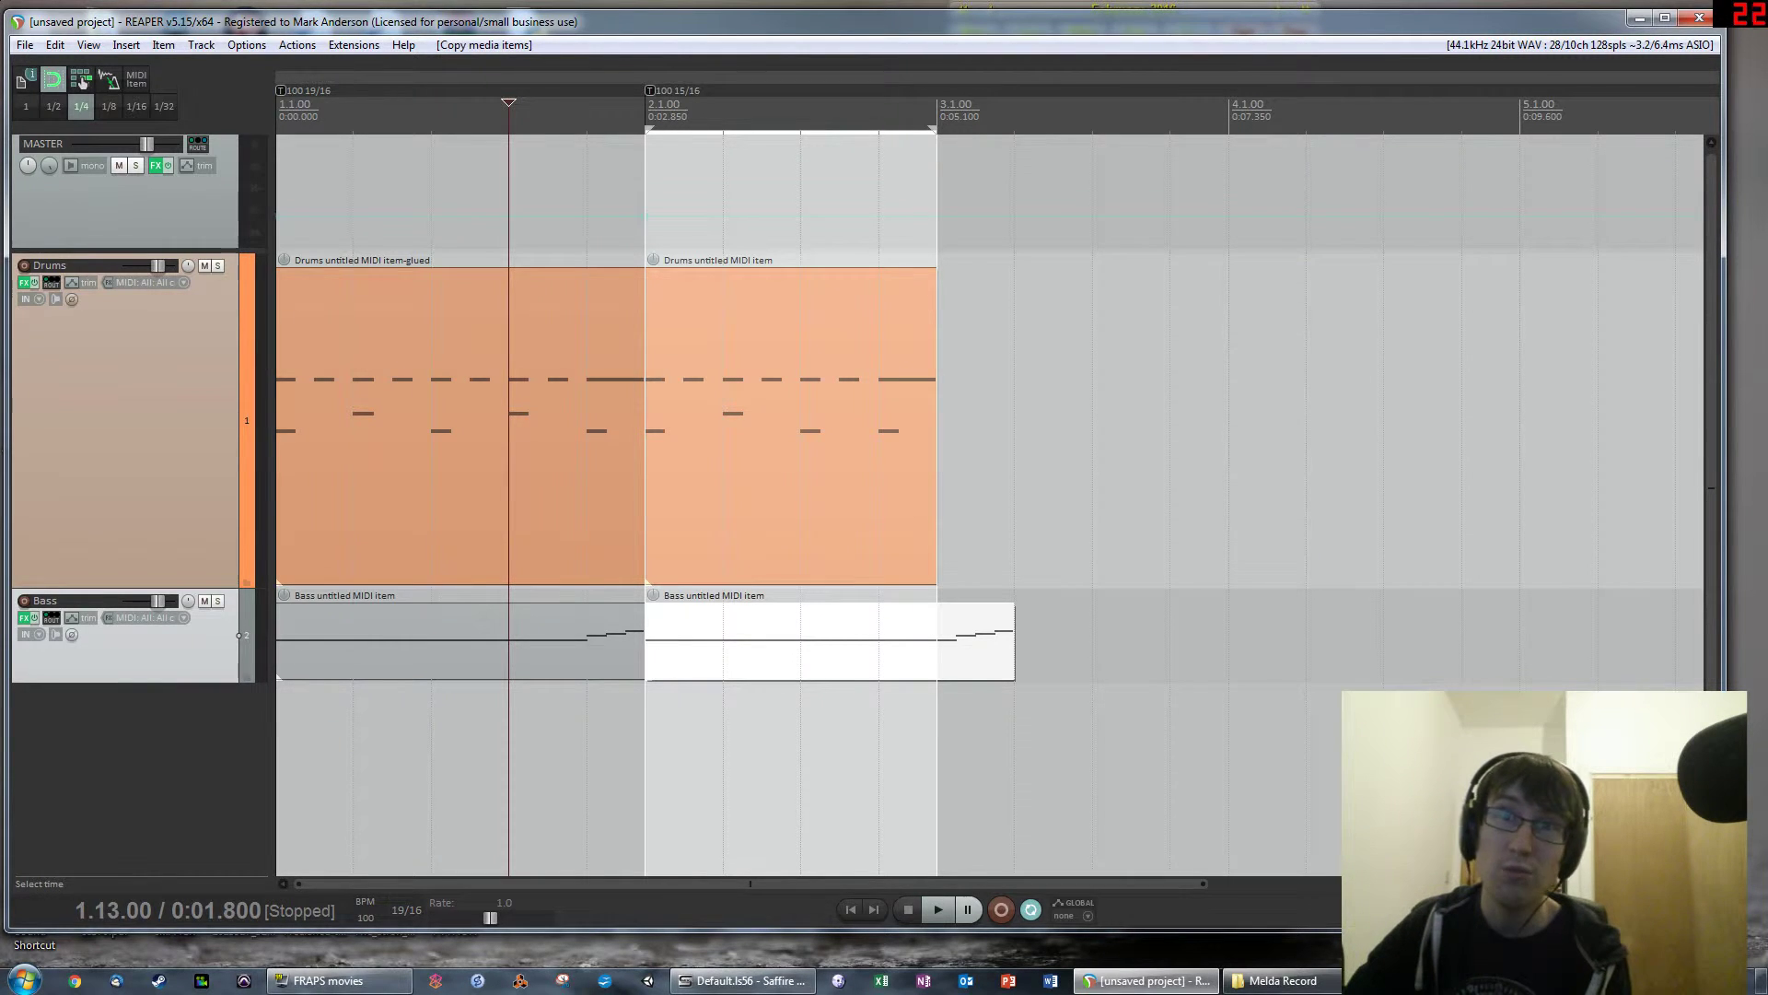
pyautogui.click(814, 675)
# In the copy, delete the last long C3 note and move the three rising notes earlier to 2.13
pyautogui.doubleClick(811, 677)
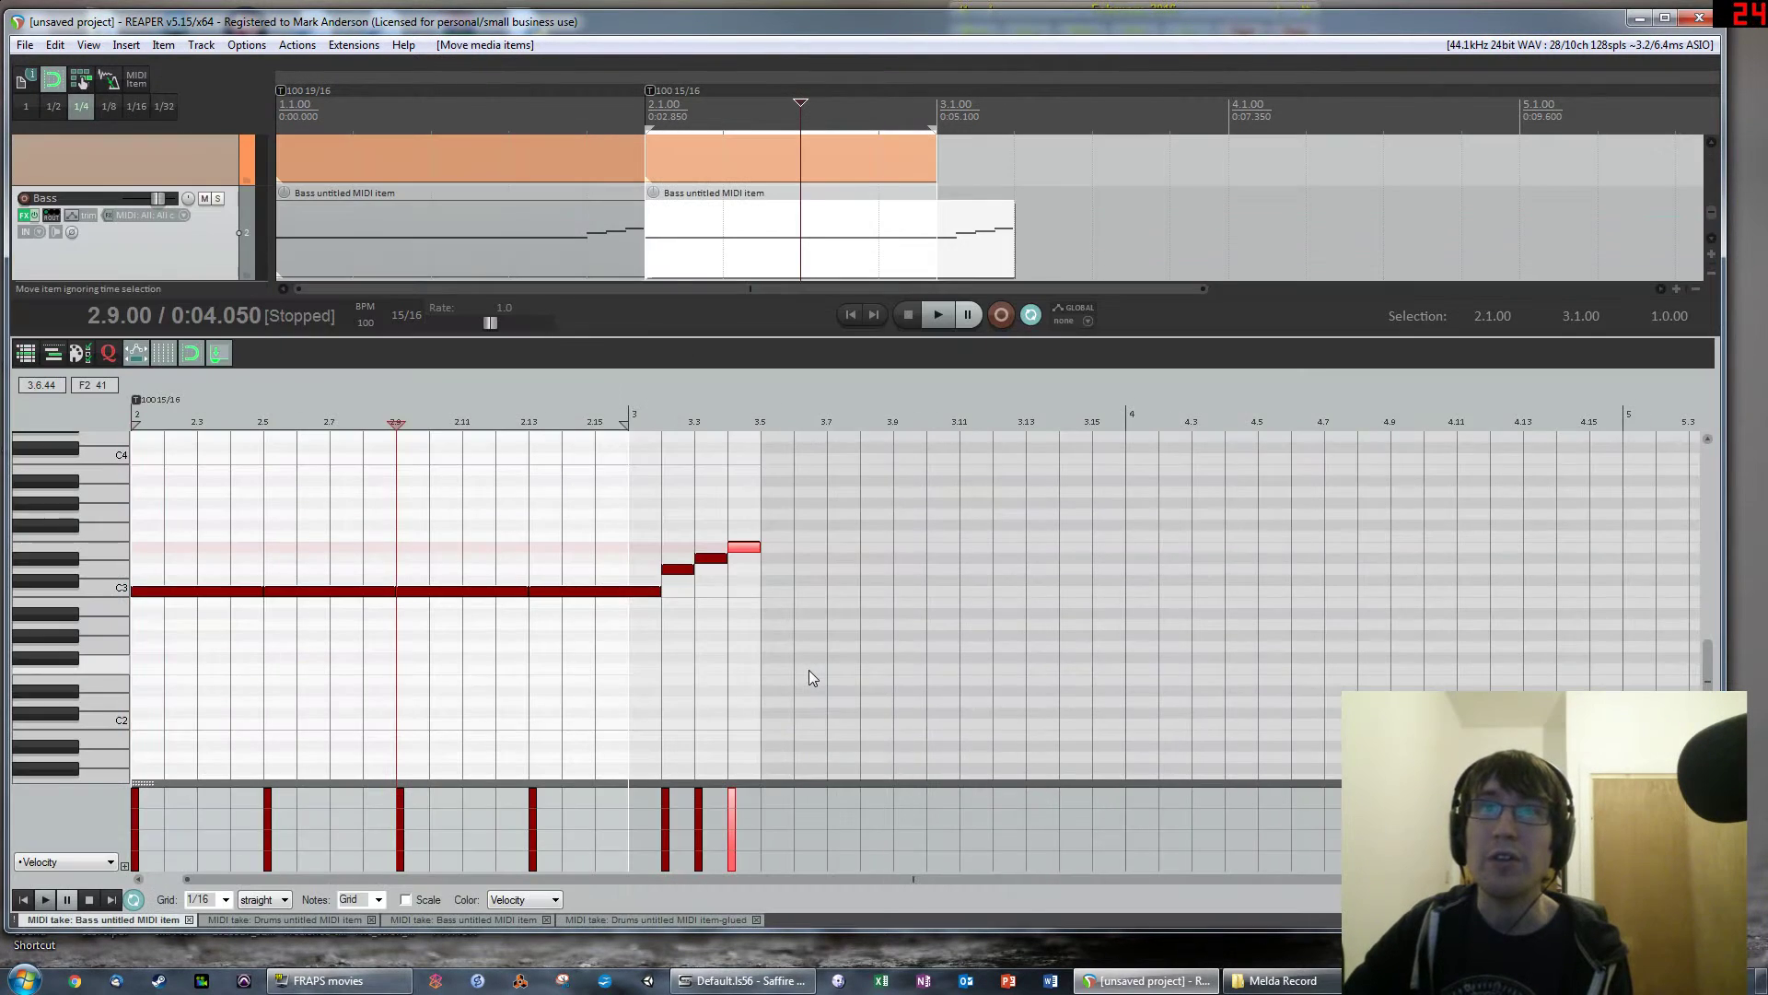
pyautogui.click(556, 594)
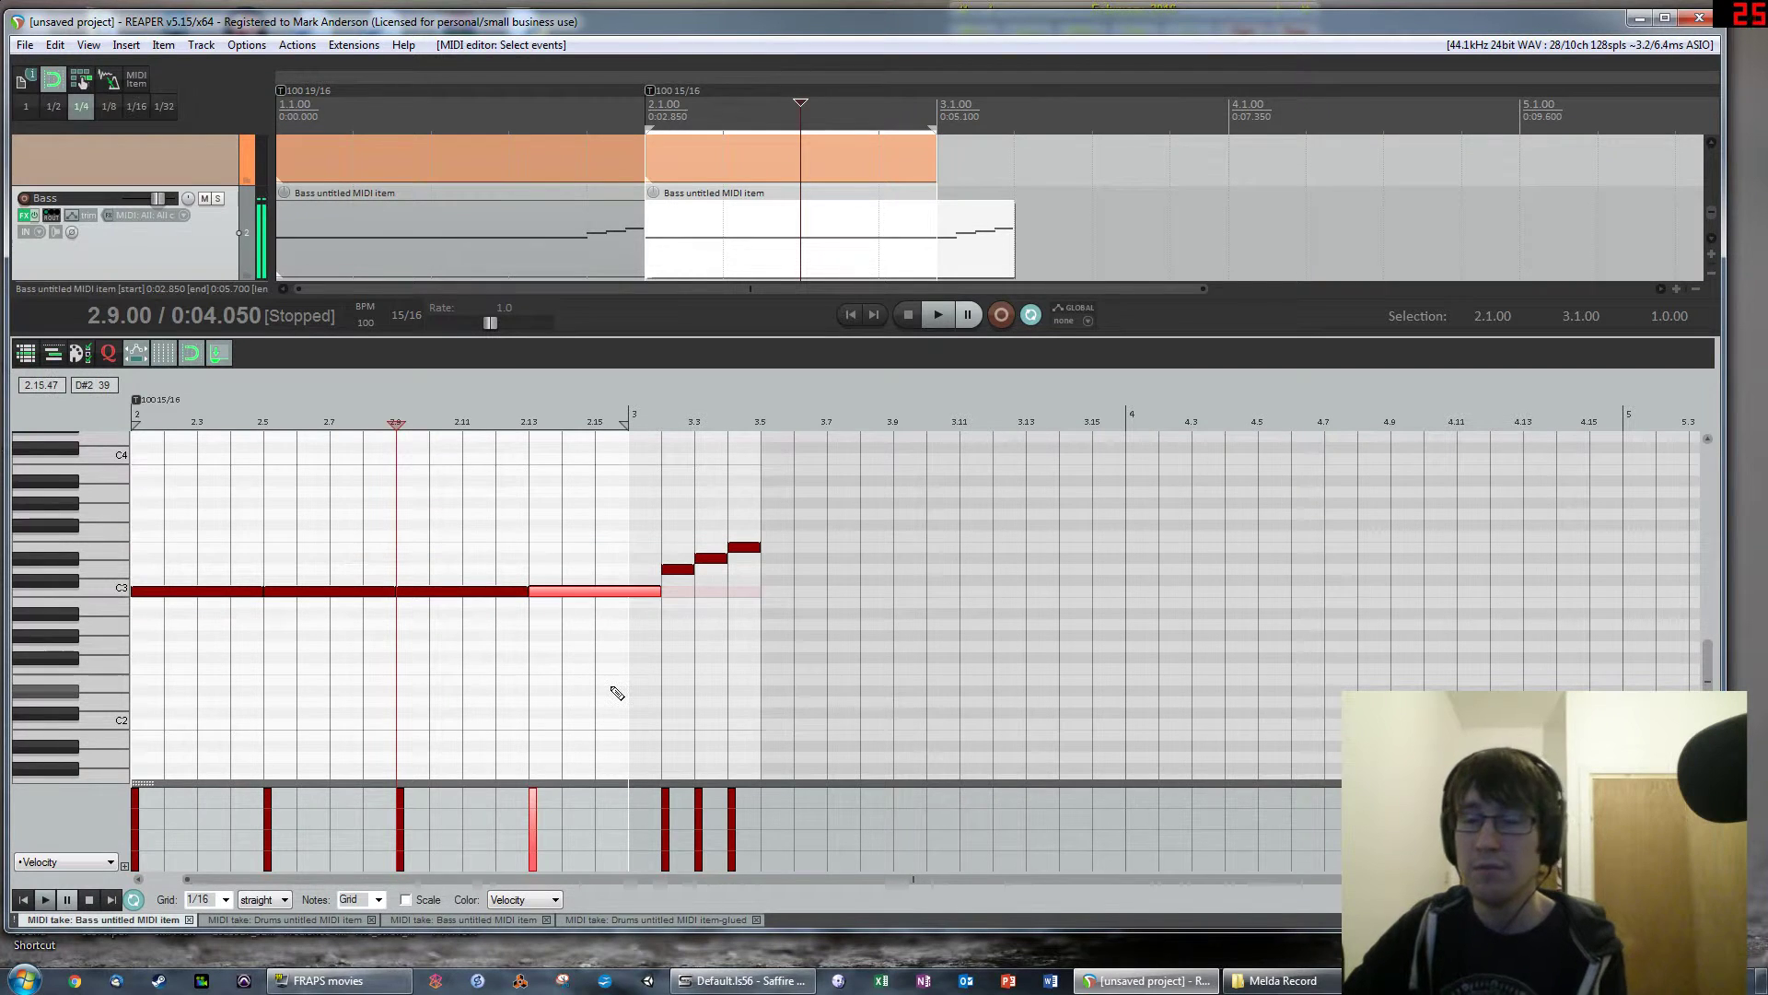
pyautogui.press('Delete')
pyautogui.moveTo(801, 590); pyautogui.dragTo(612, 513)
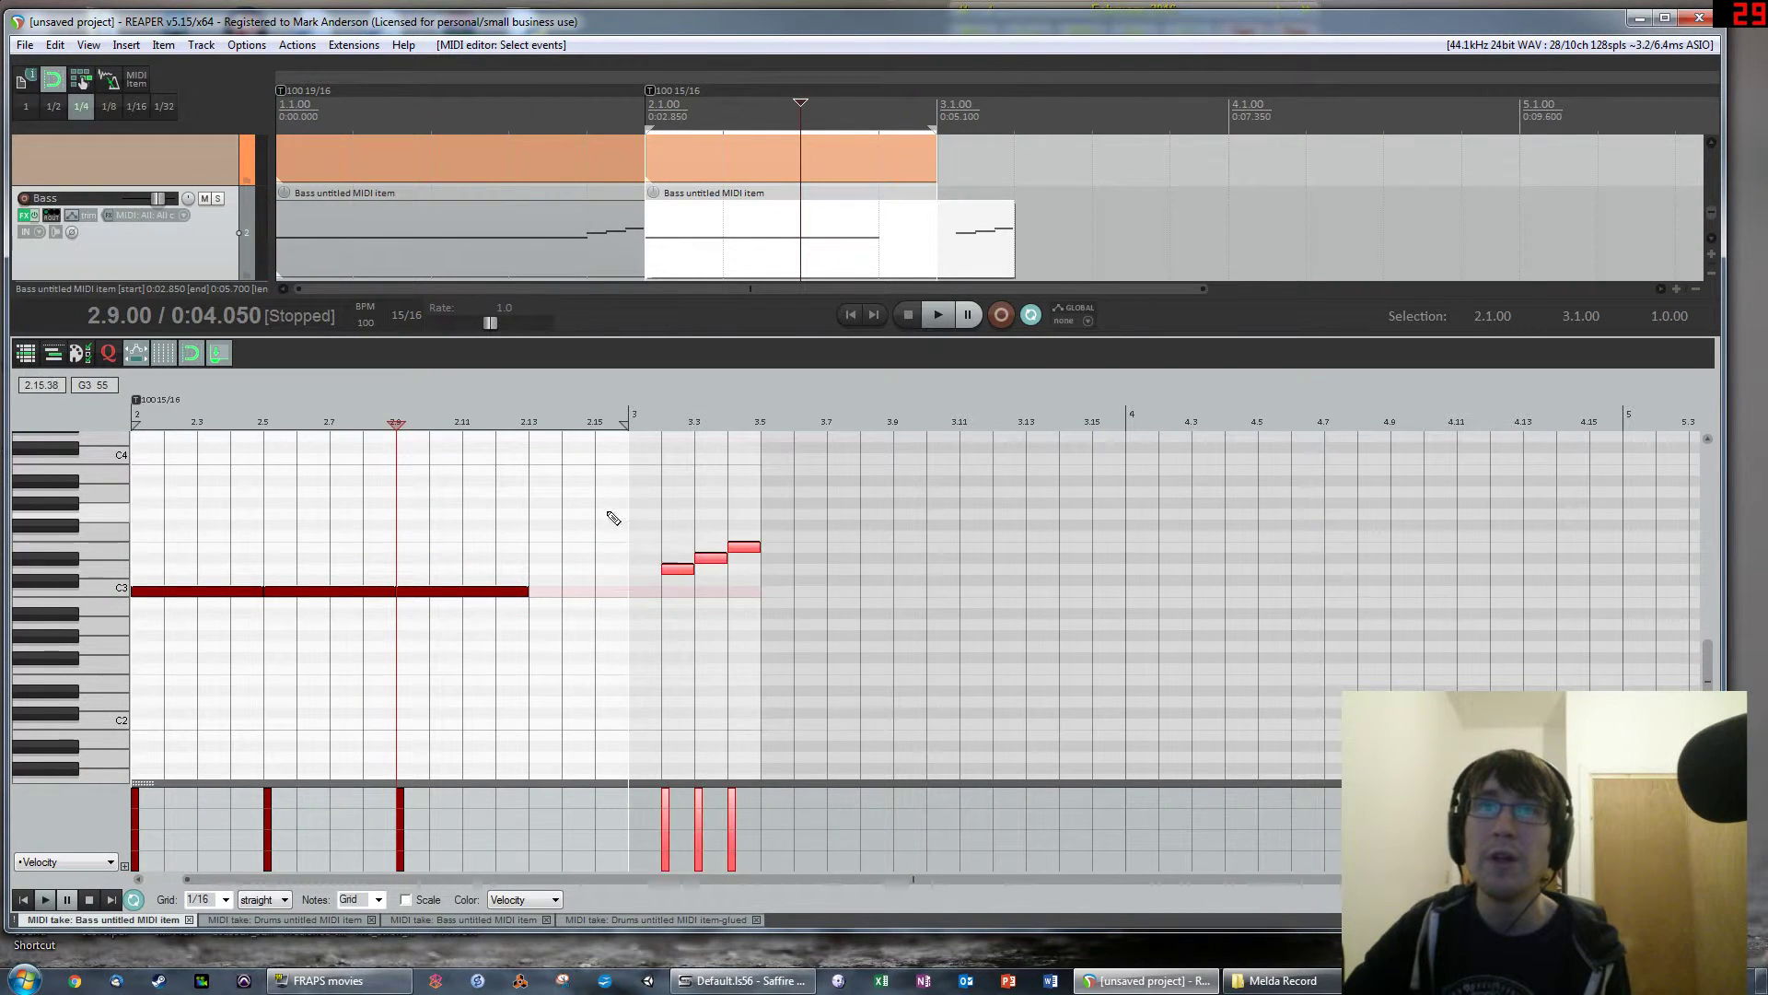
pyautogui.moveTo(672, 566); pyautogui.dragTo(552, 572)
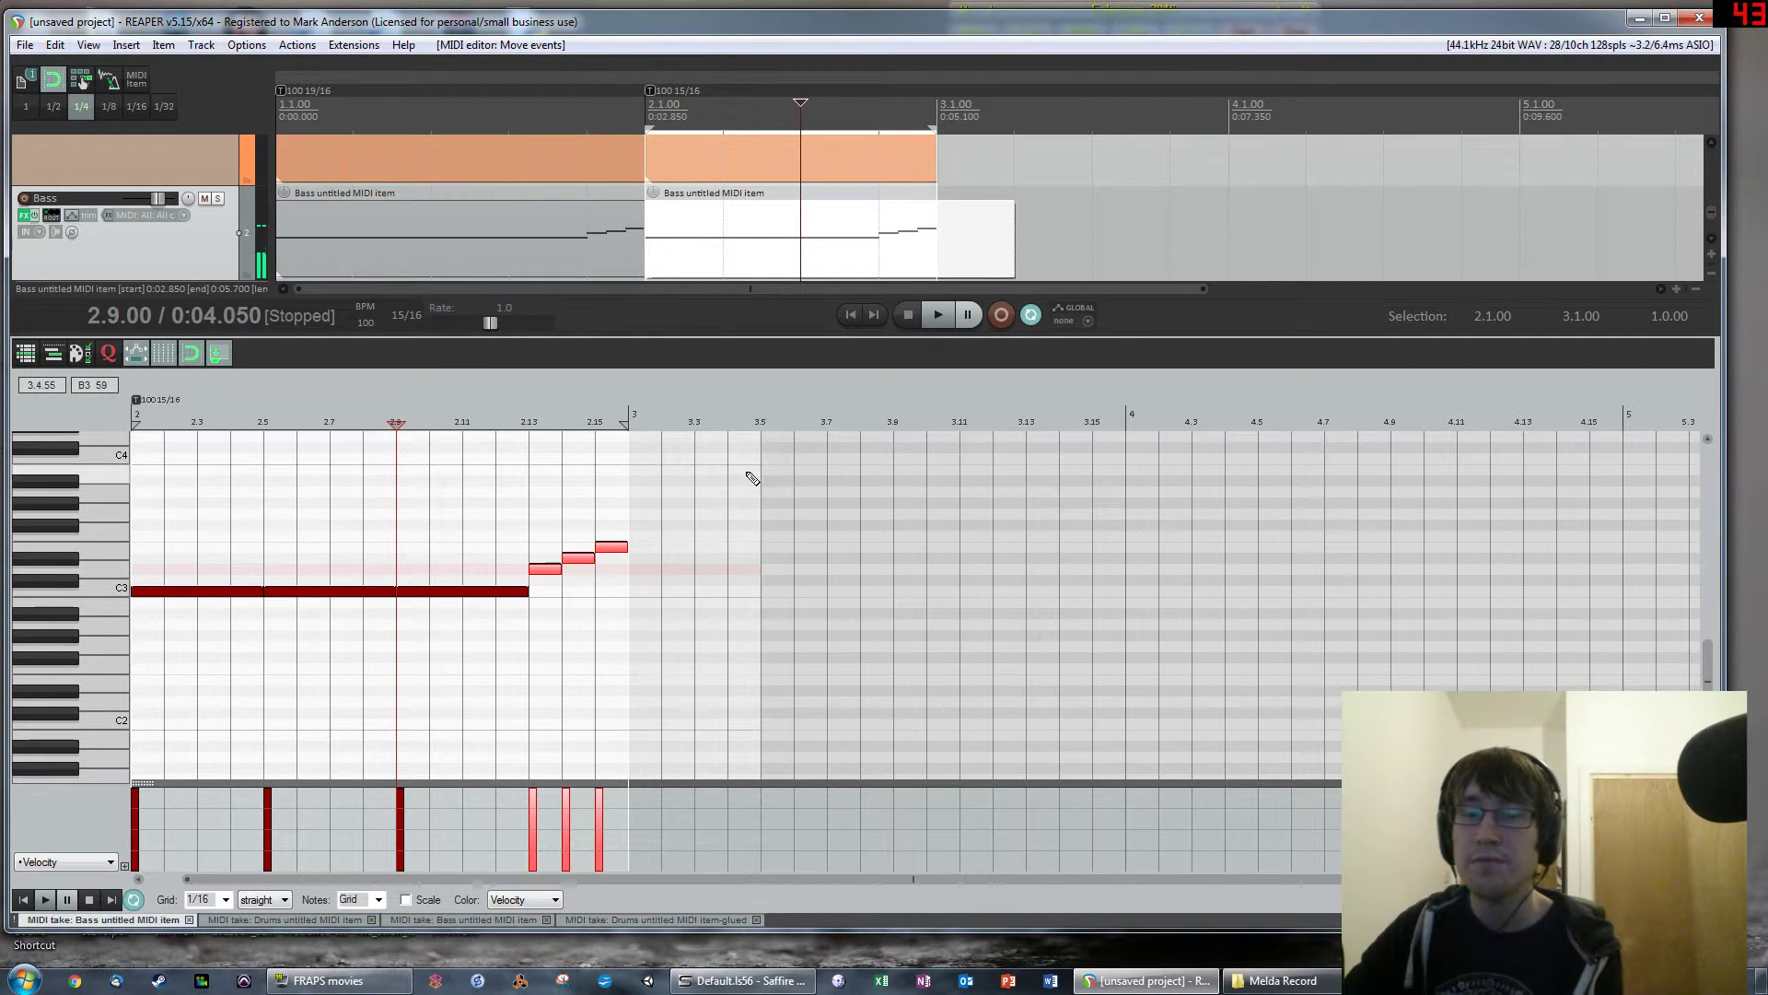
pyautogui.press('Escape')
pyautogui.click(958, 665)
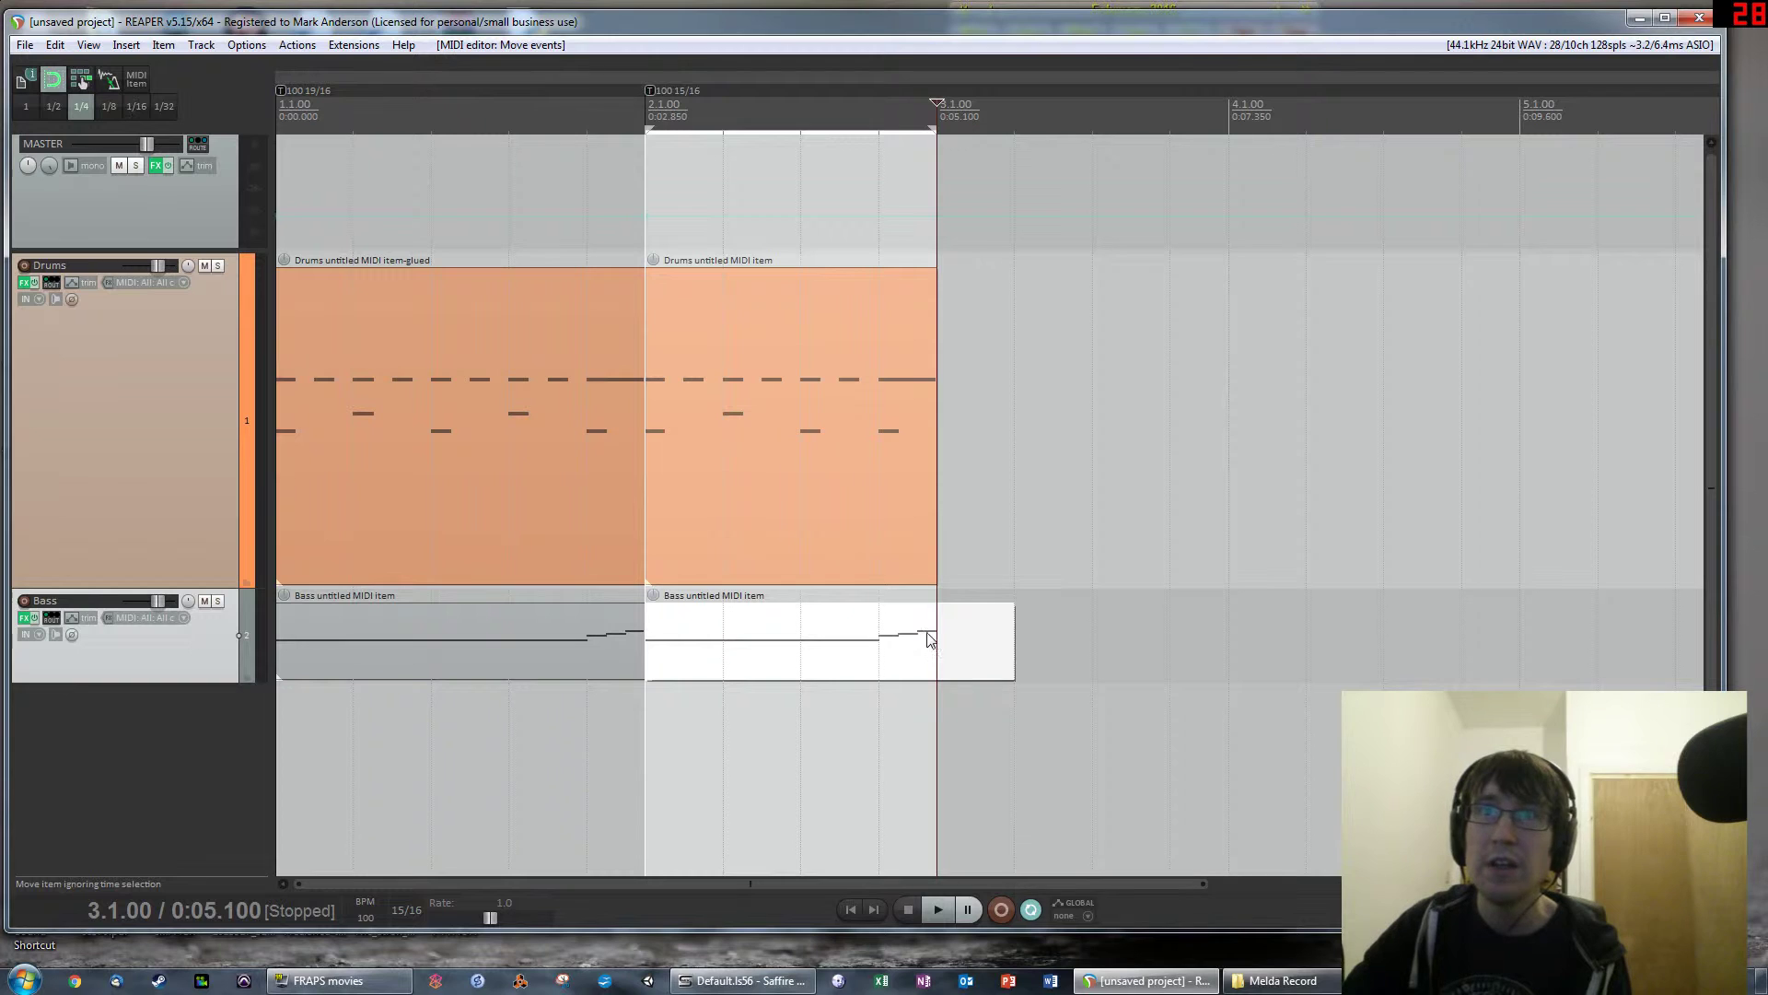
# Trim the copied Bass item to end at bar 3 and play the two bars
pyautogui.moveTo(1012, 647); pyautogui.dragTo(932, 653)
pyautogui.press('space')
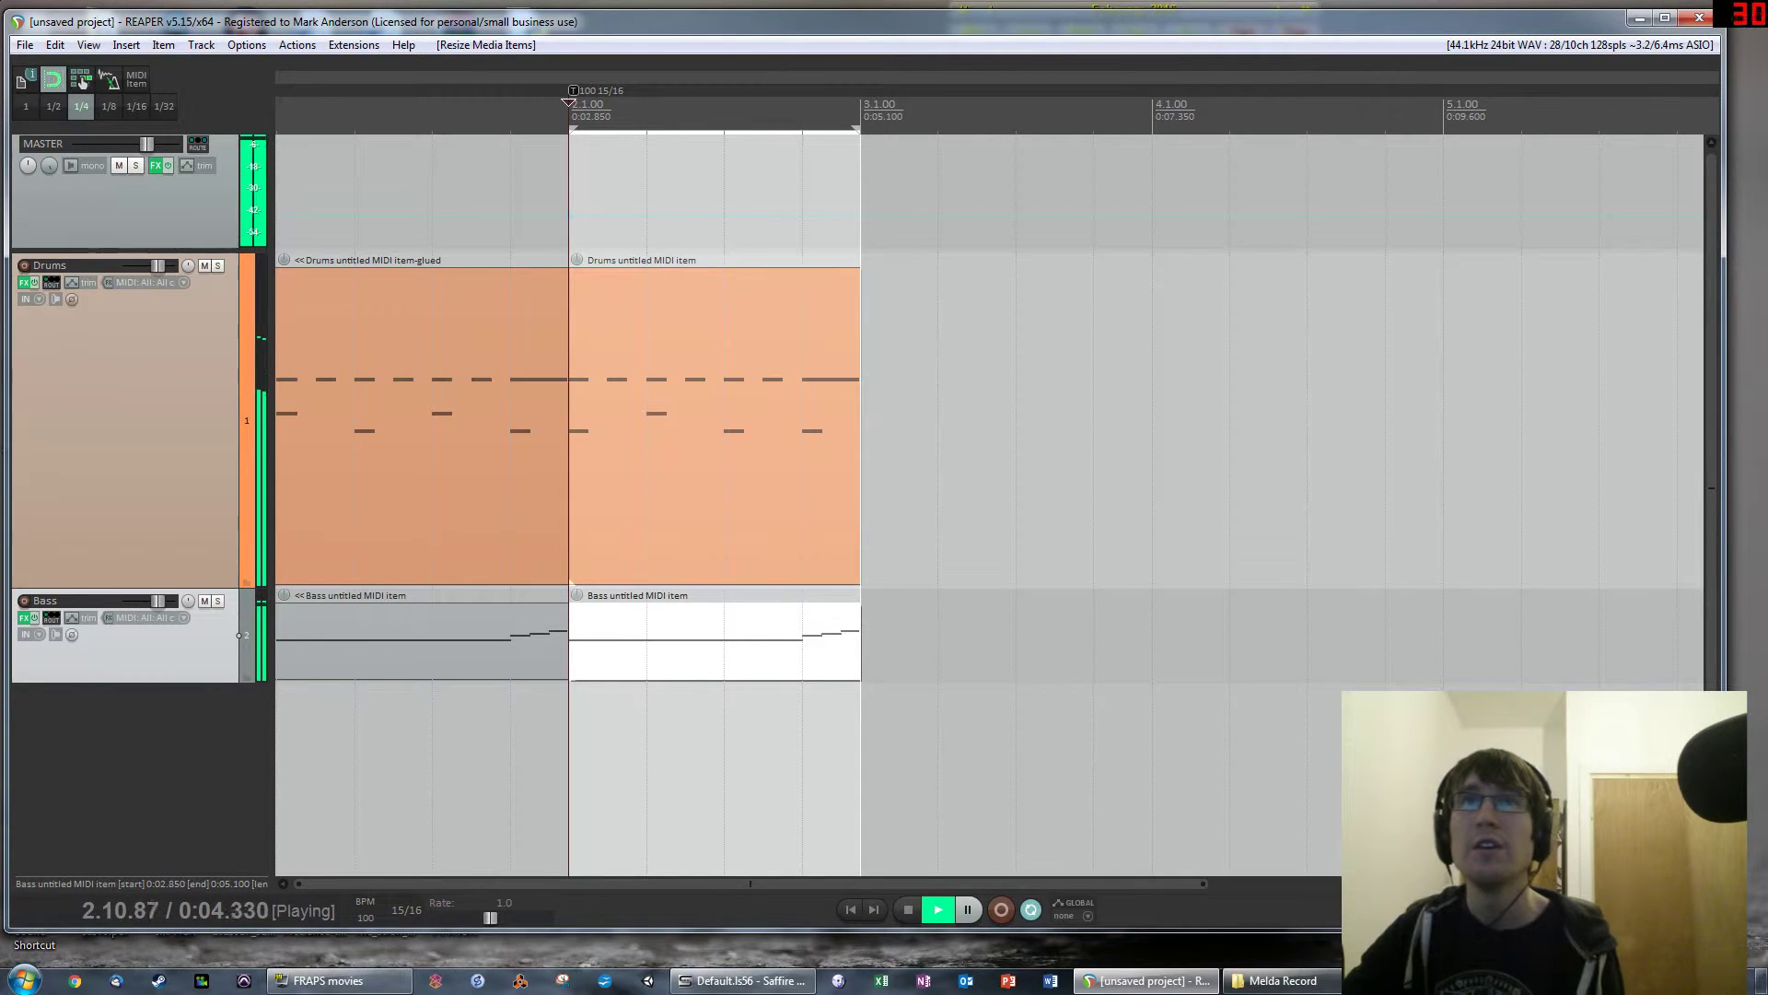
pyautogui.press('space')
pyautogui.press('Home')
# Extend the loop start back to 1.1 and play both bars in a loop
pyautogui.moveTo(644, 123); pyautogui.dragTo(254, 123)
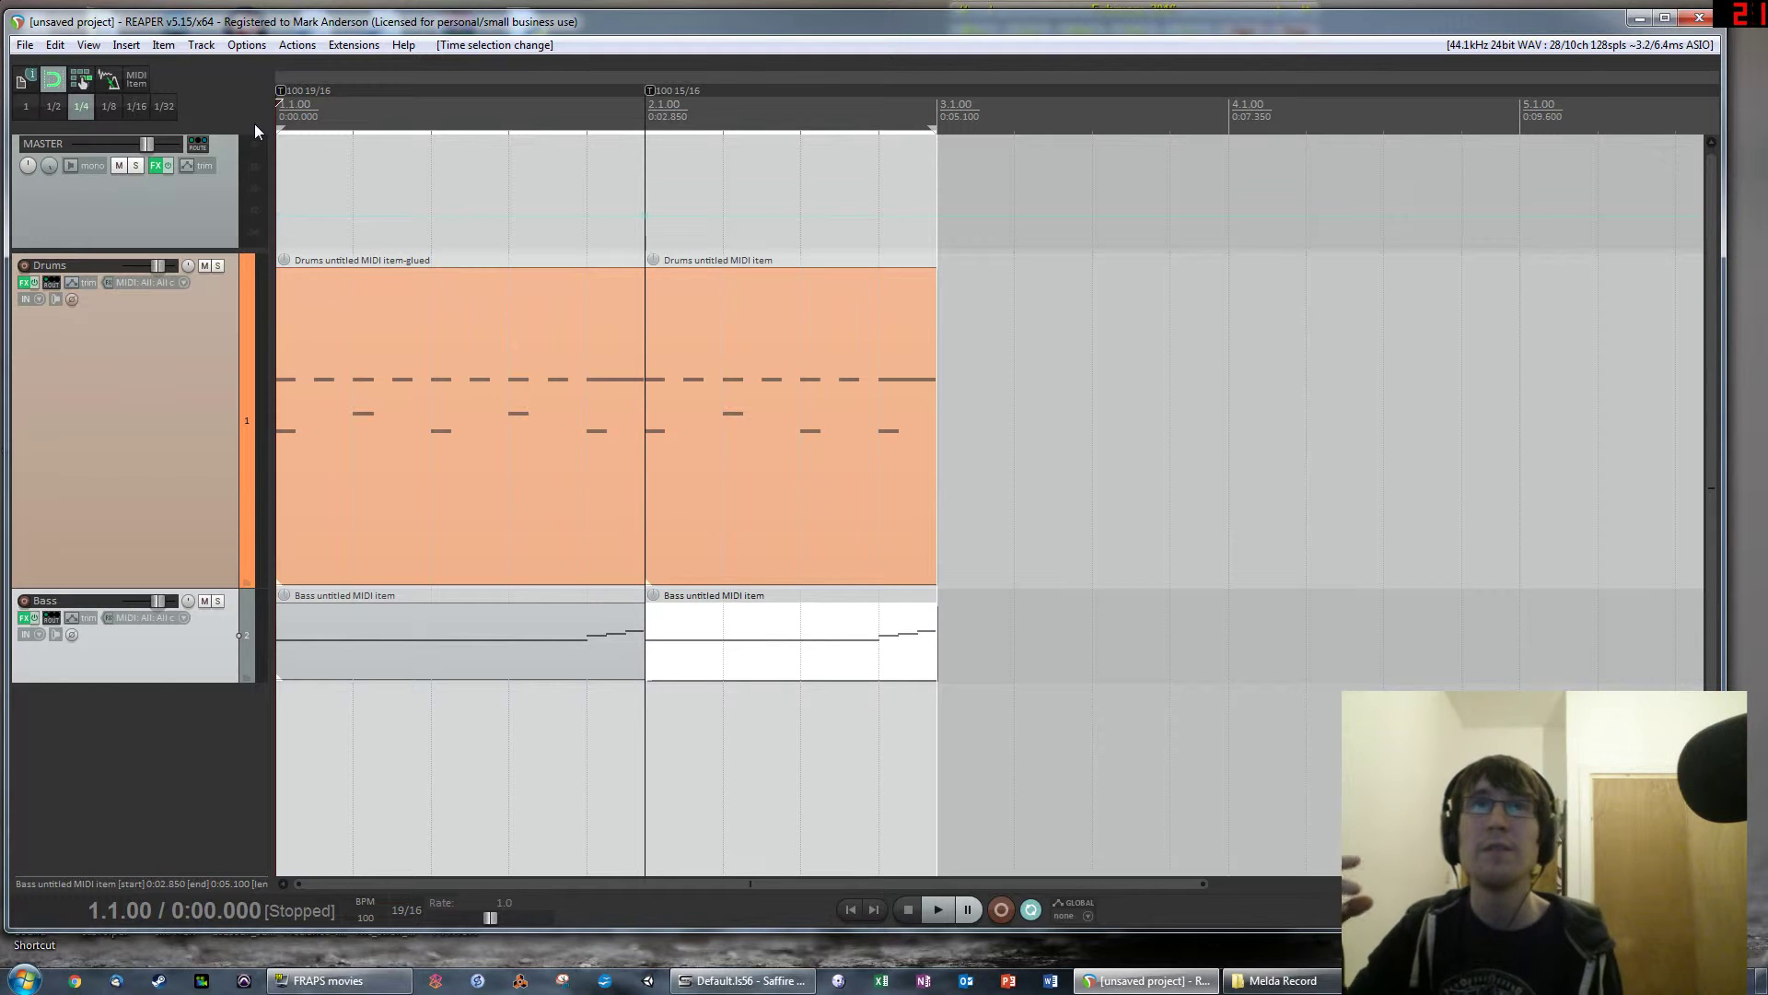
pyautogui.press('space')
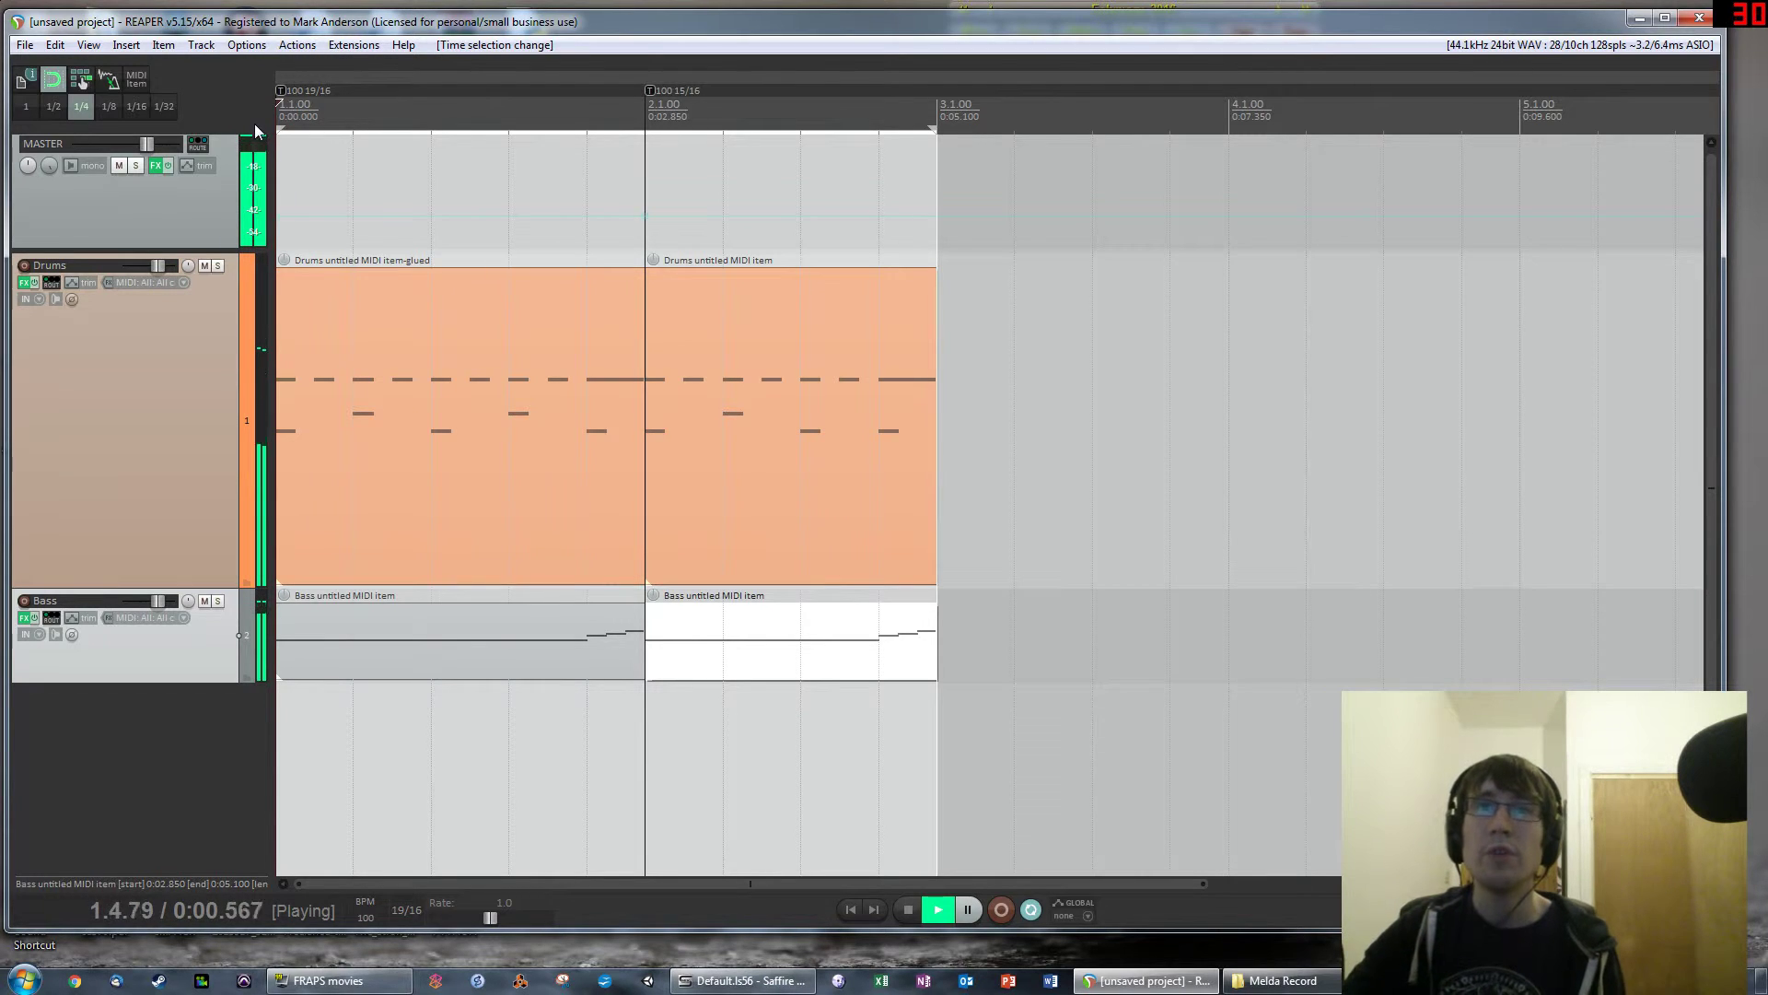
pyautogui.press('space')
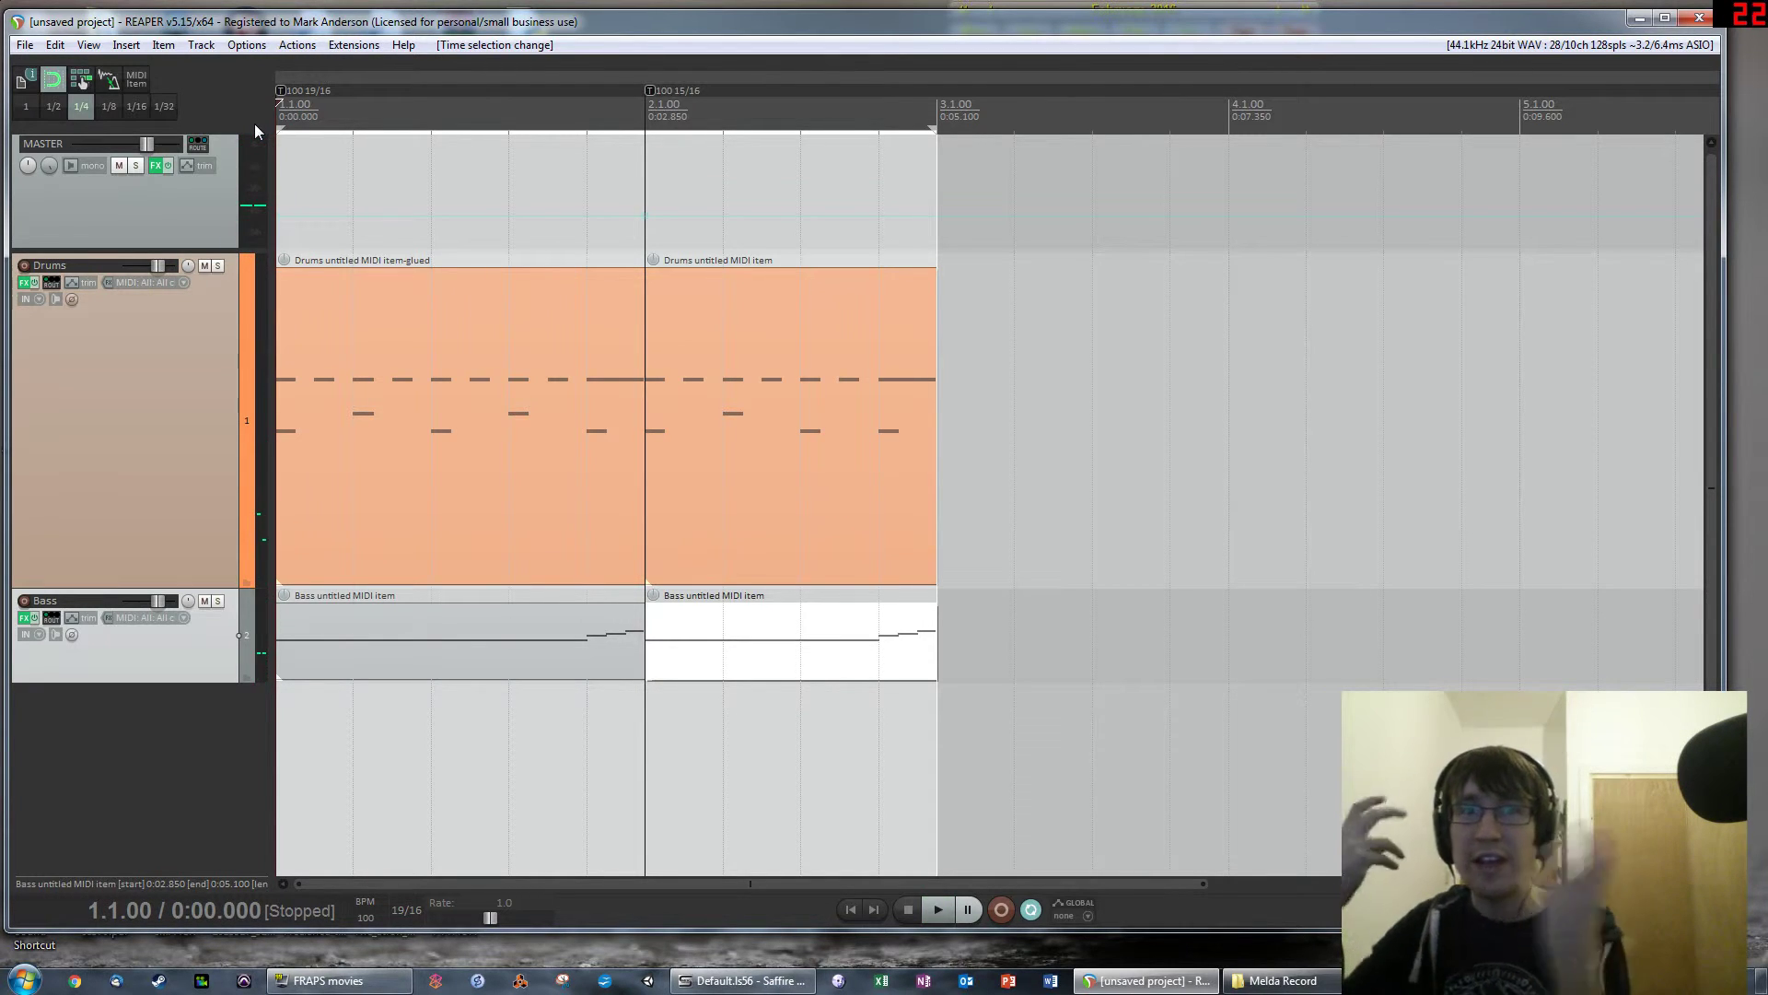
pyautogui.doubleClick(916, 660)
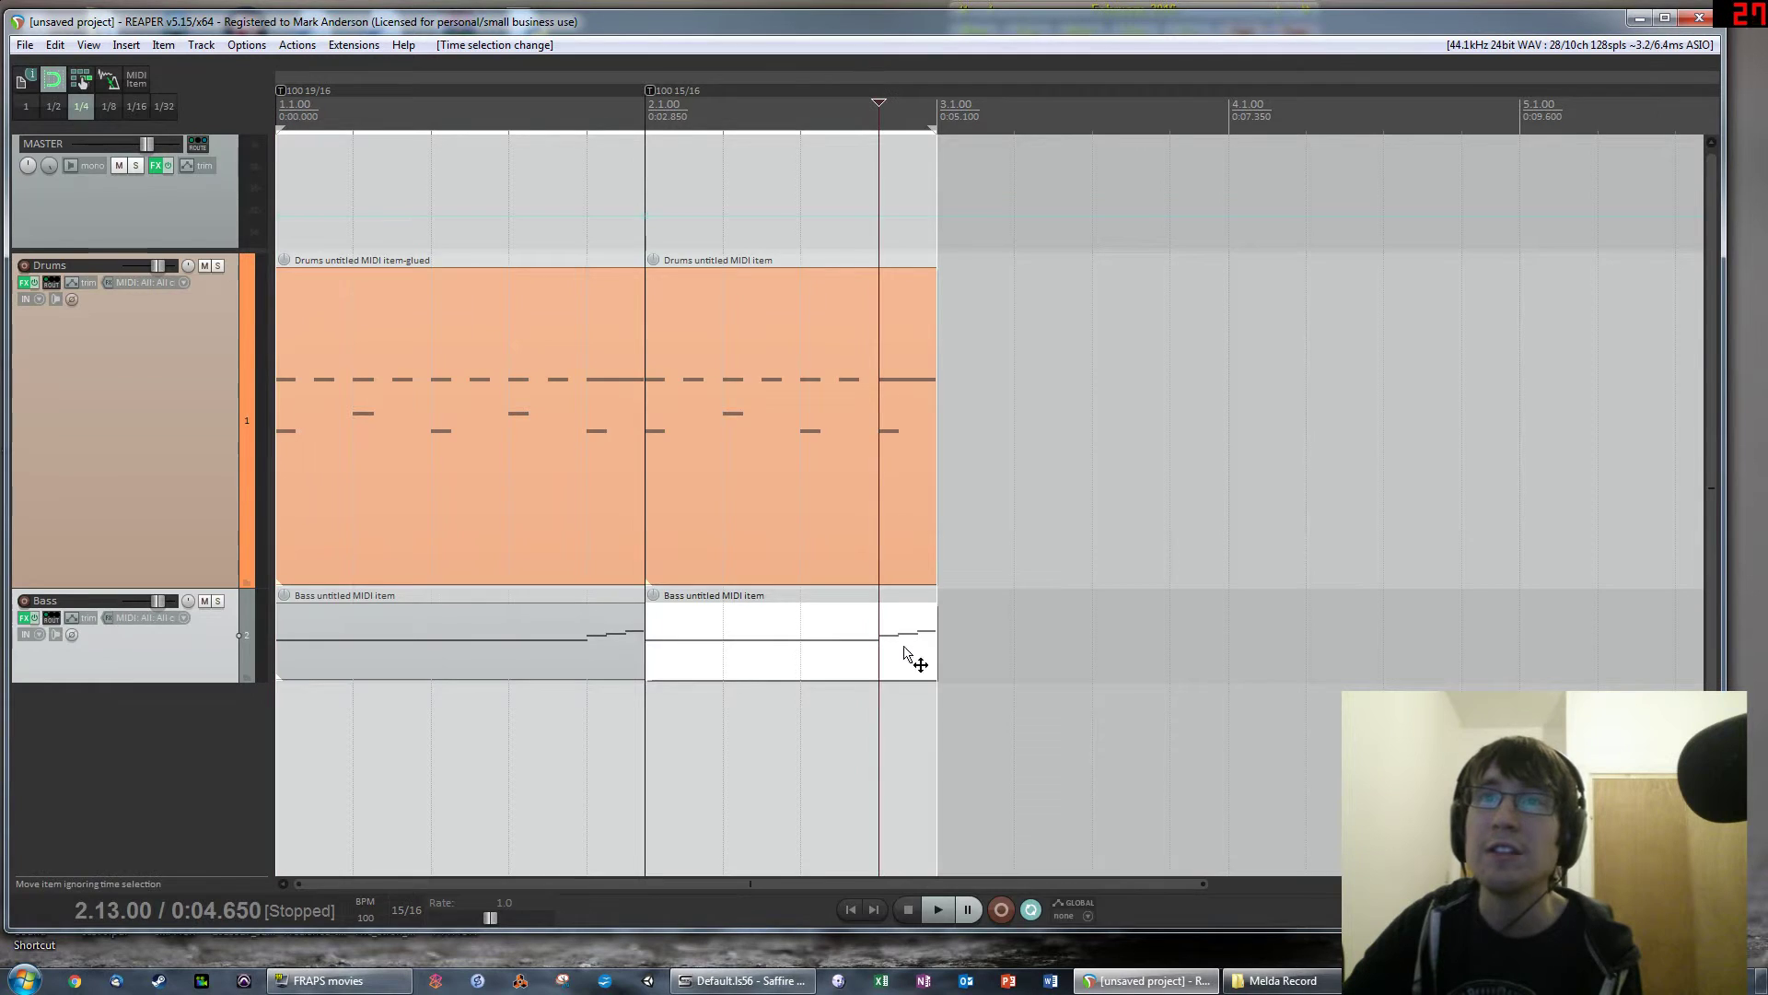
# Drag the three closing bass notes of bar 2 about six semitones below C3, then play the groove
pyautogui.click(1524, 575)
pyautogui.moveTo(1363, 468); pyautogui.dragTo(1564, 593)
pyautogui.moveTo(1392, 566); pyautogui.dragTo(1405, 628)
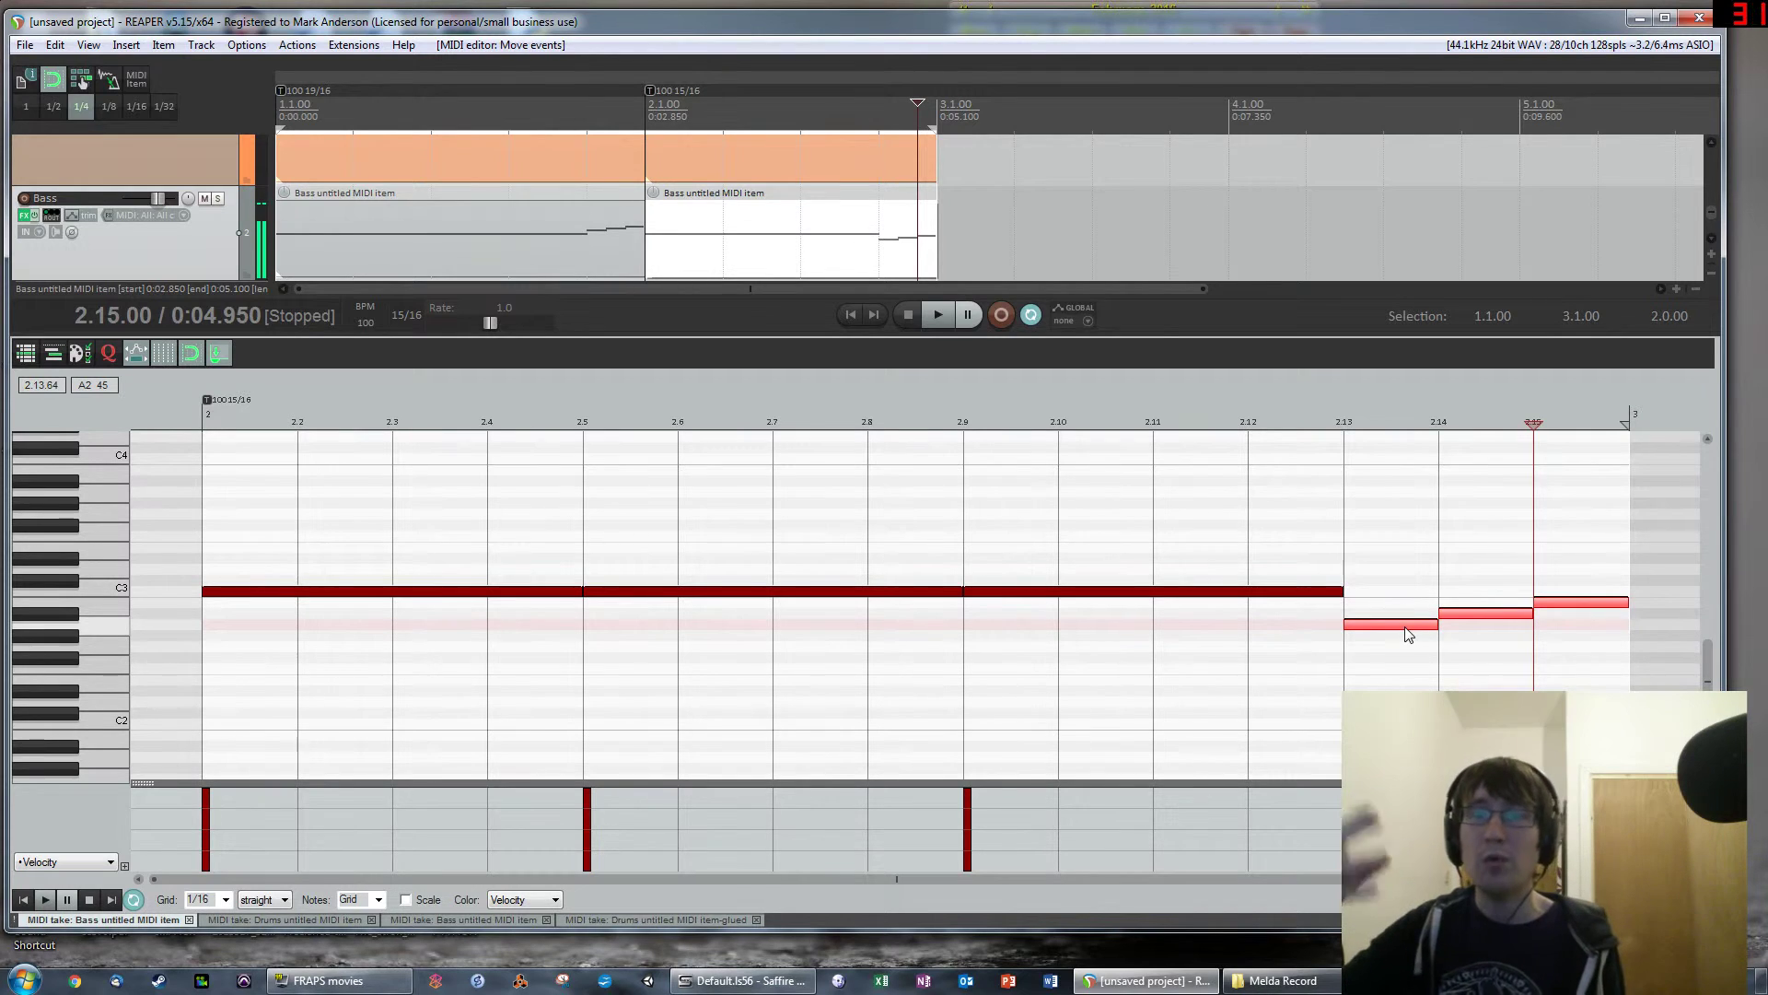
pyautogui.press('Escape')
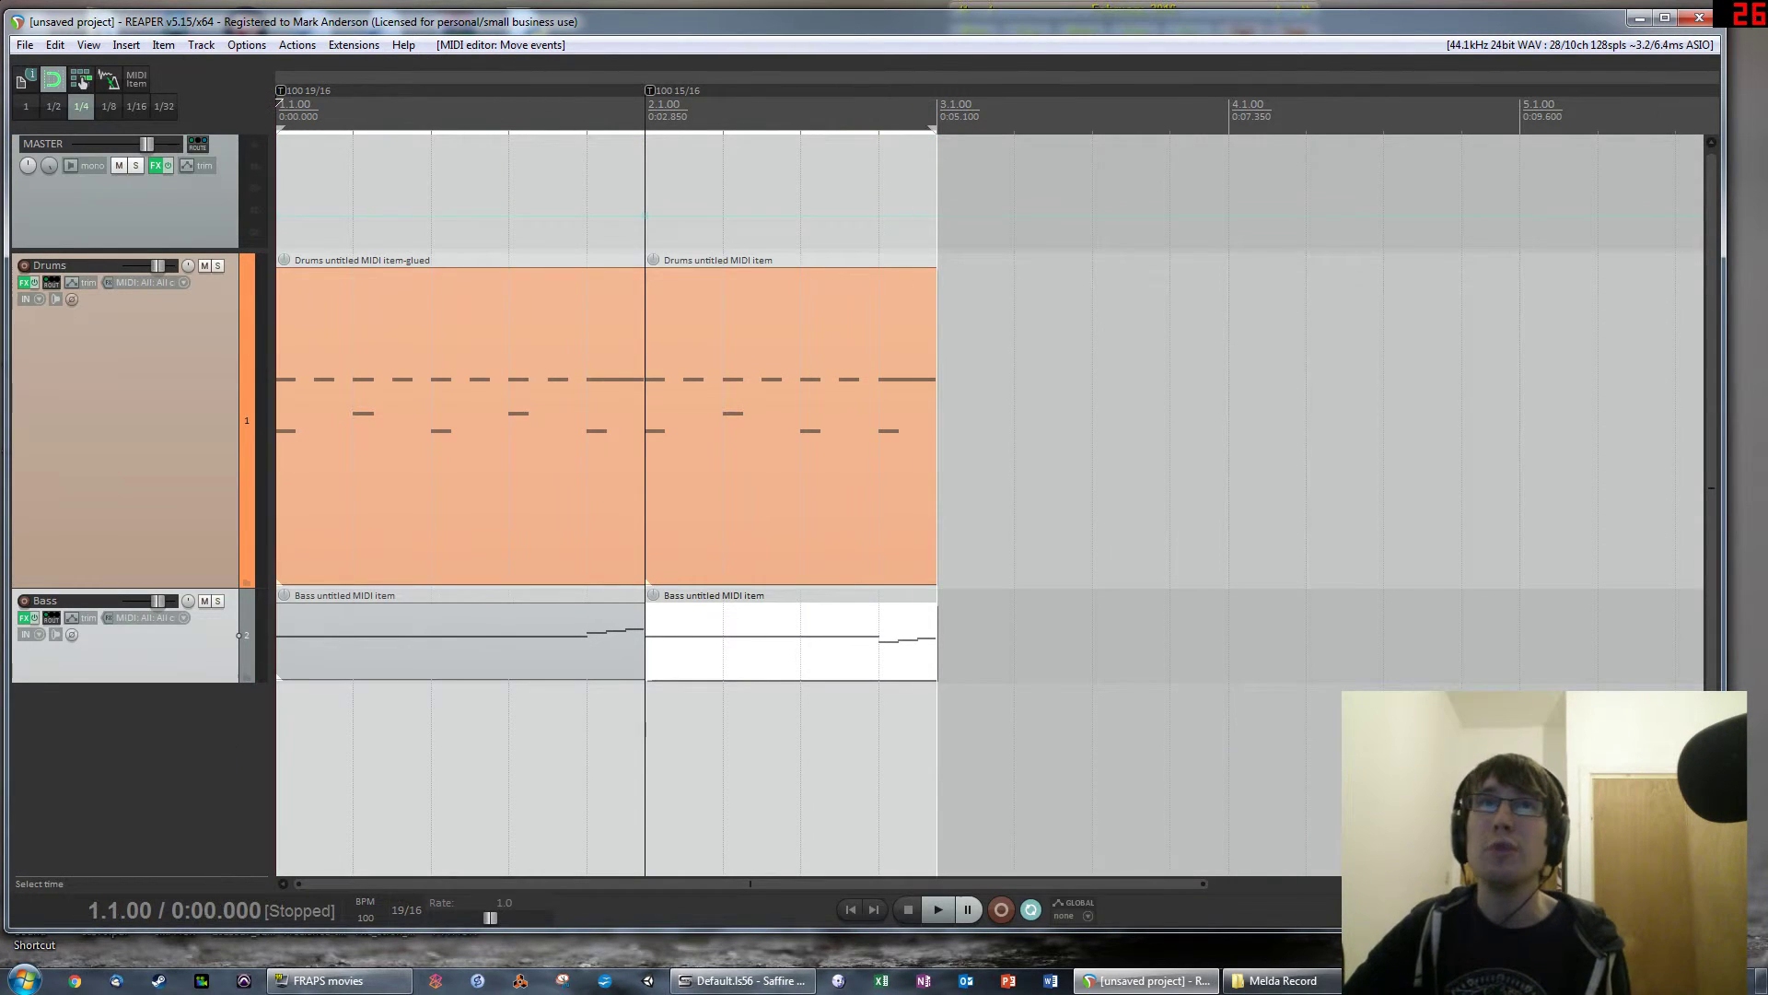
pyautogui.press('space')
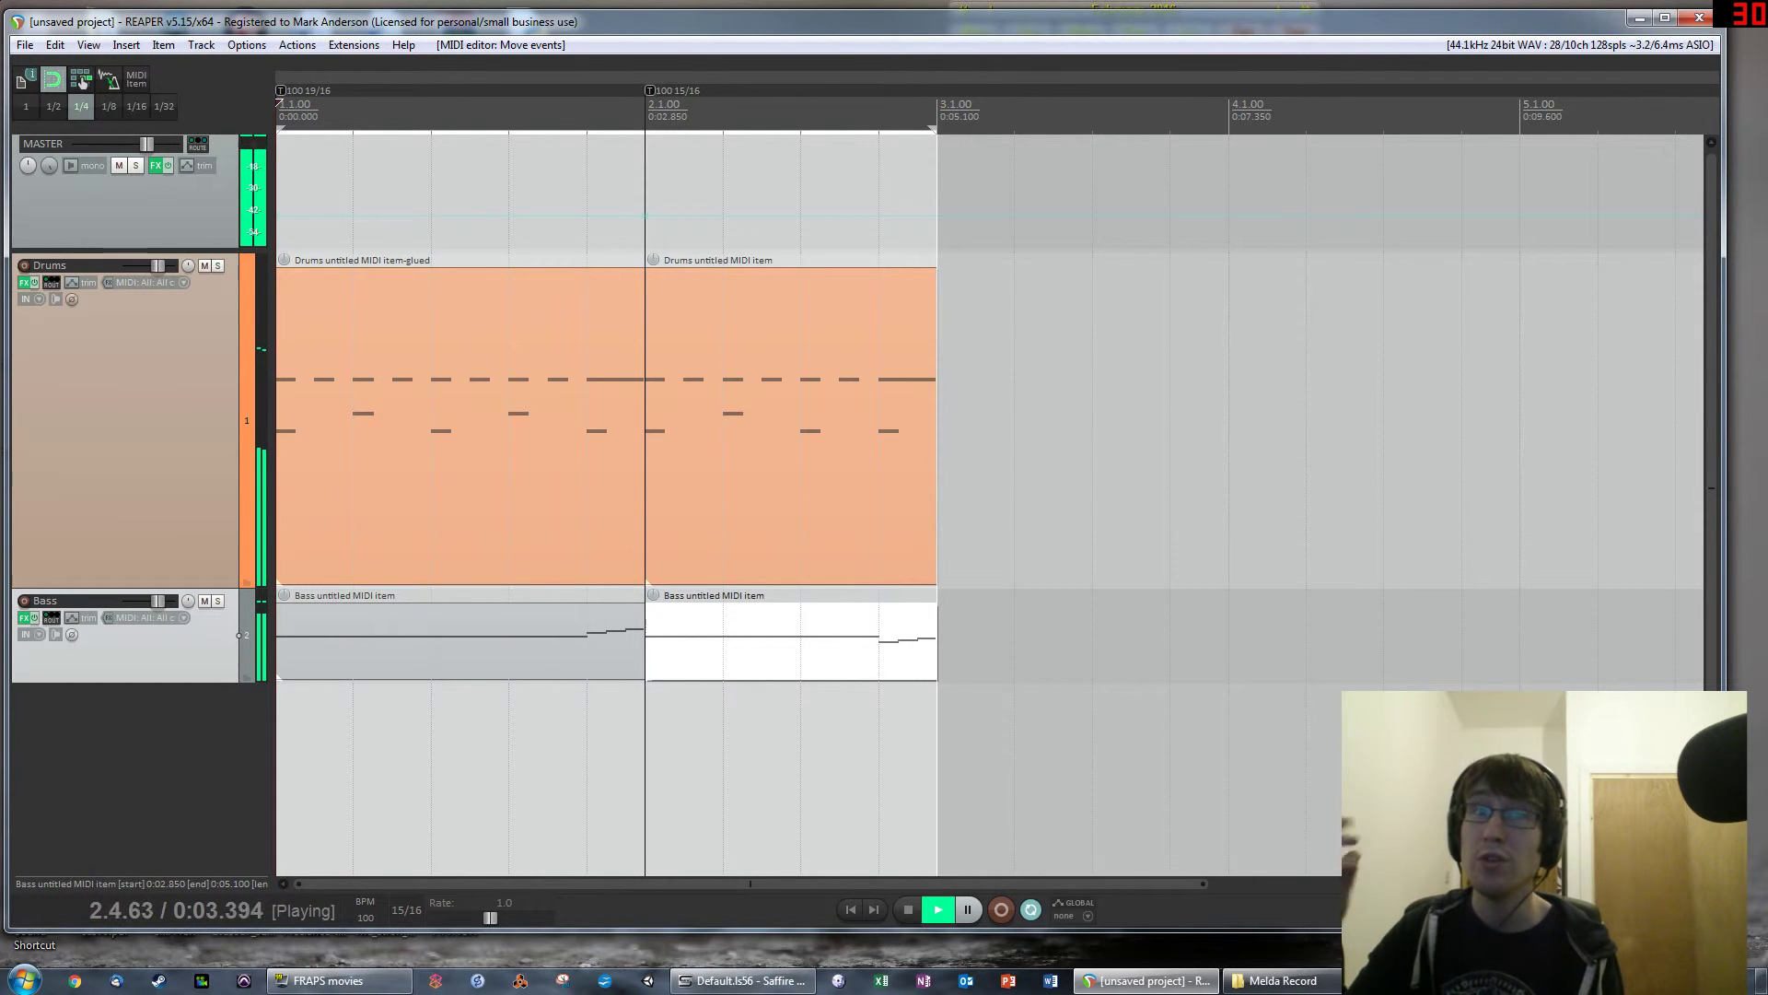
pyautogui.press('space')
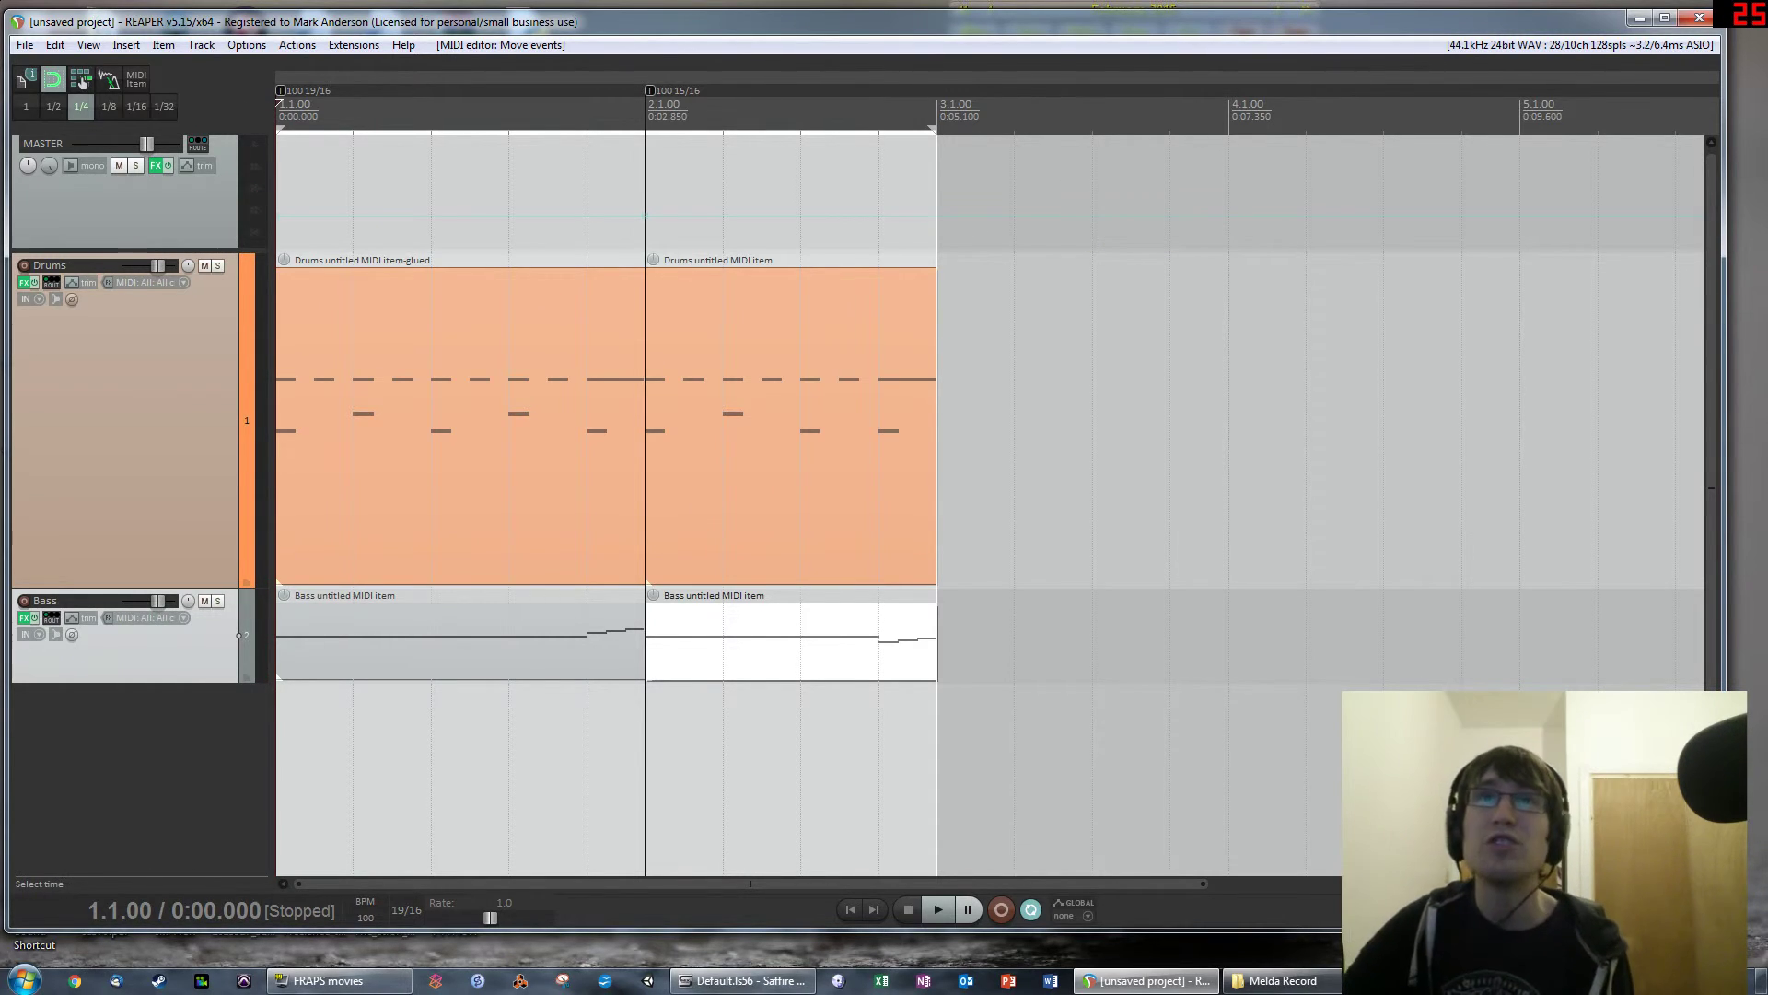
pyautogui.moveTo(693, 239); pyautogui.dragTo(230, 235)
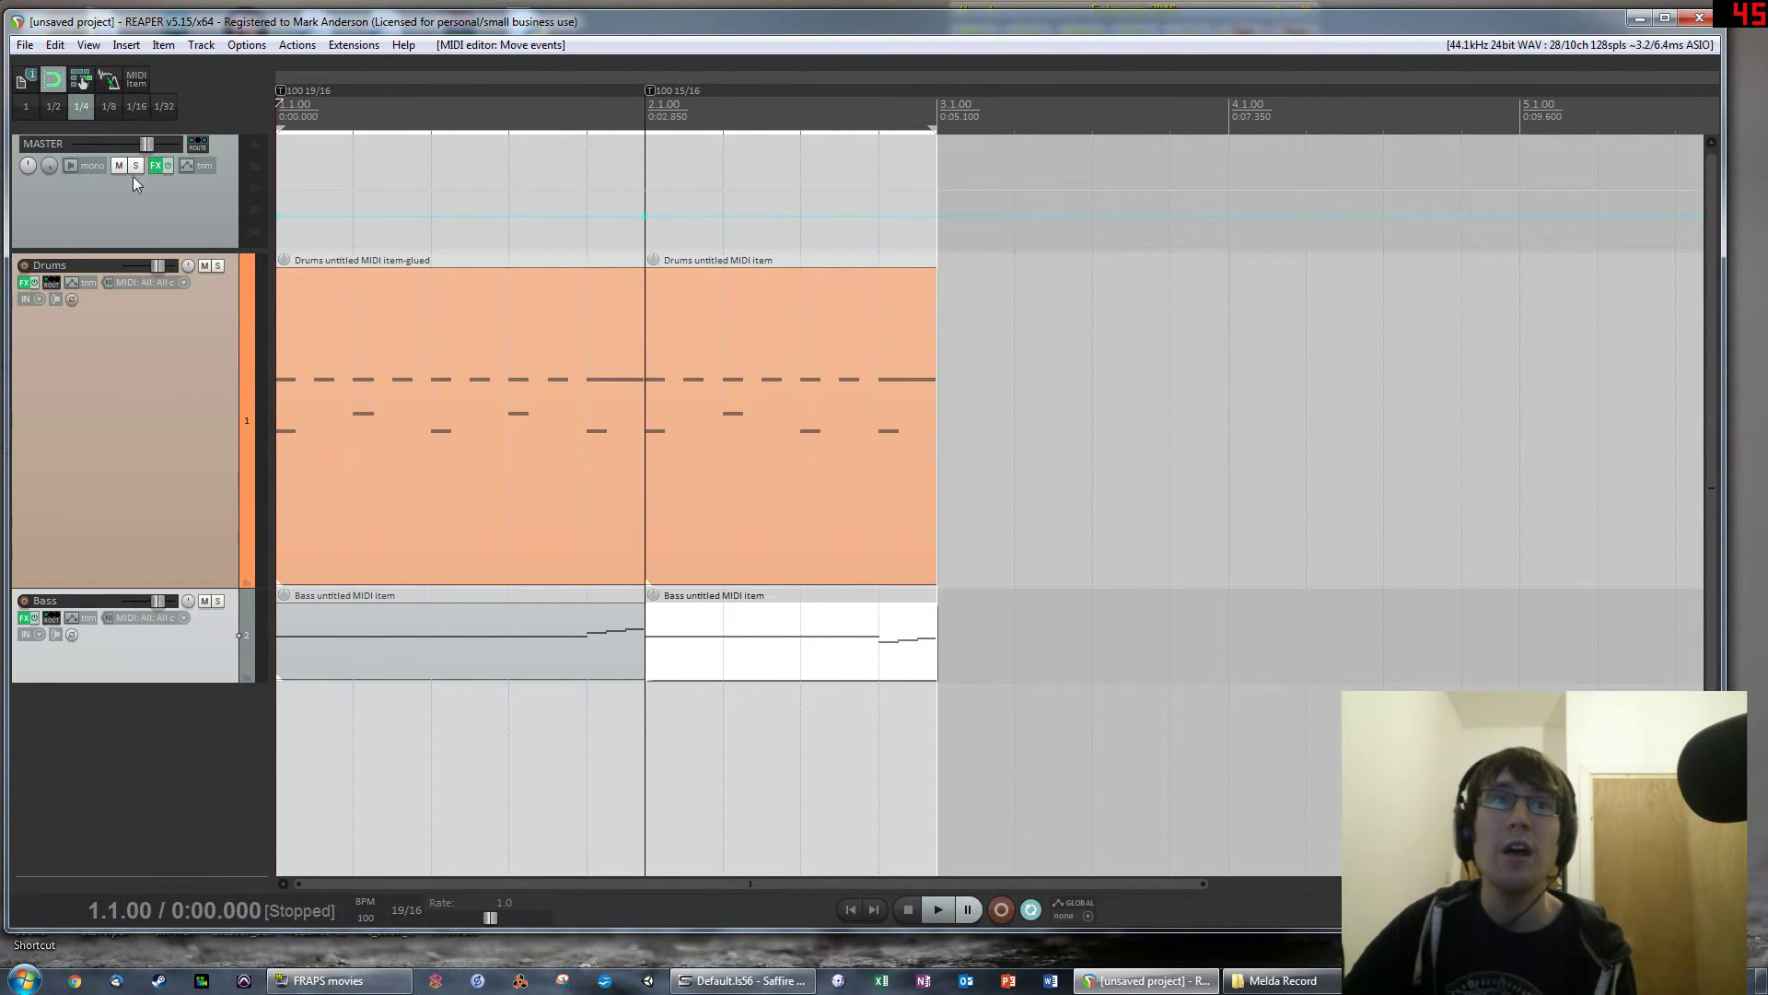
# Copy the 19/16 and 15/16 tempo markers and paste them at bar 3
pyautogui.rightClick(134, 728)
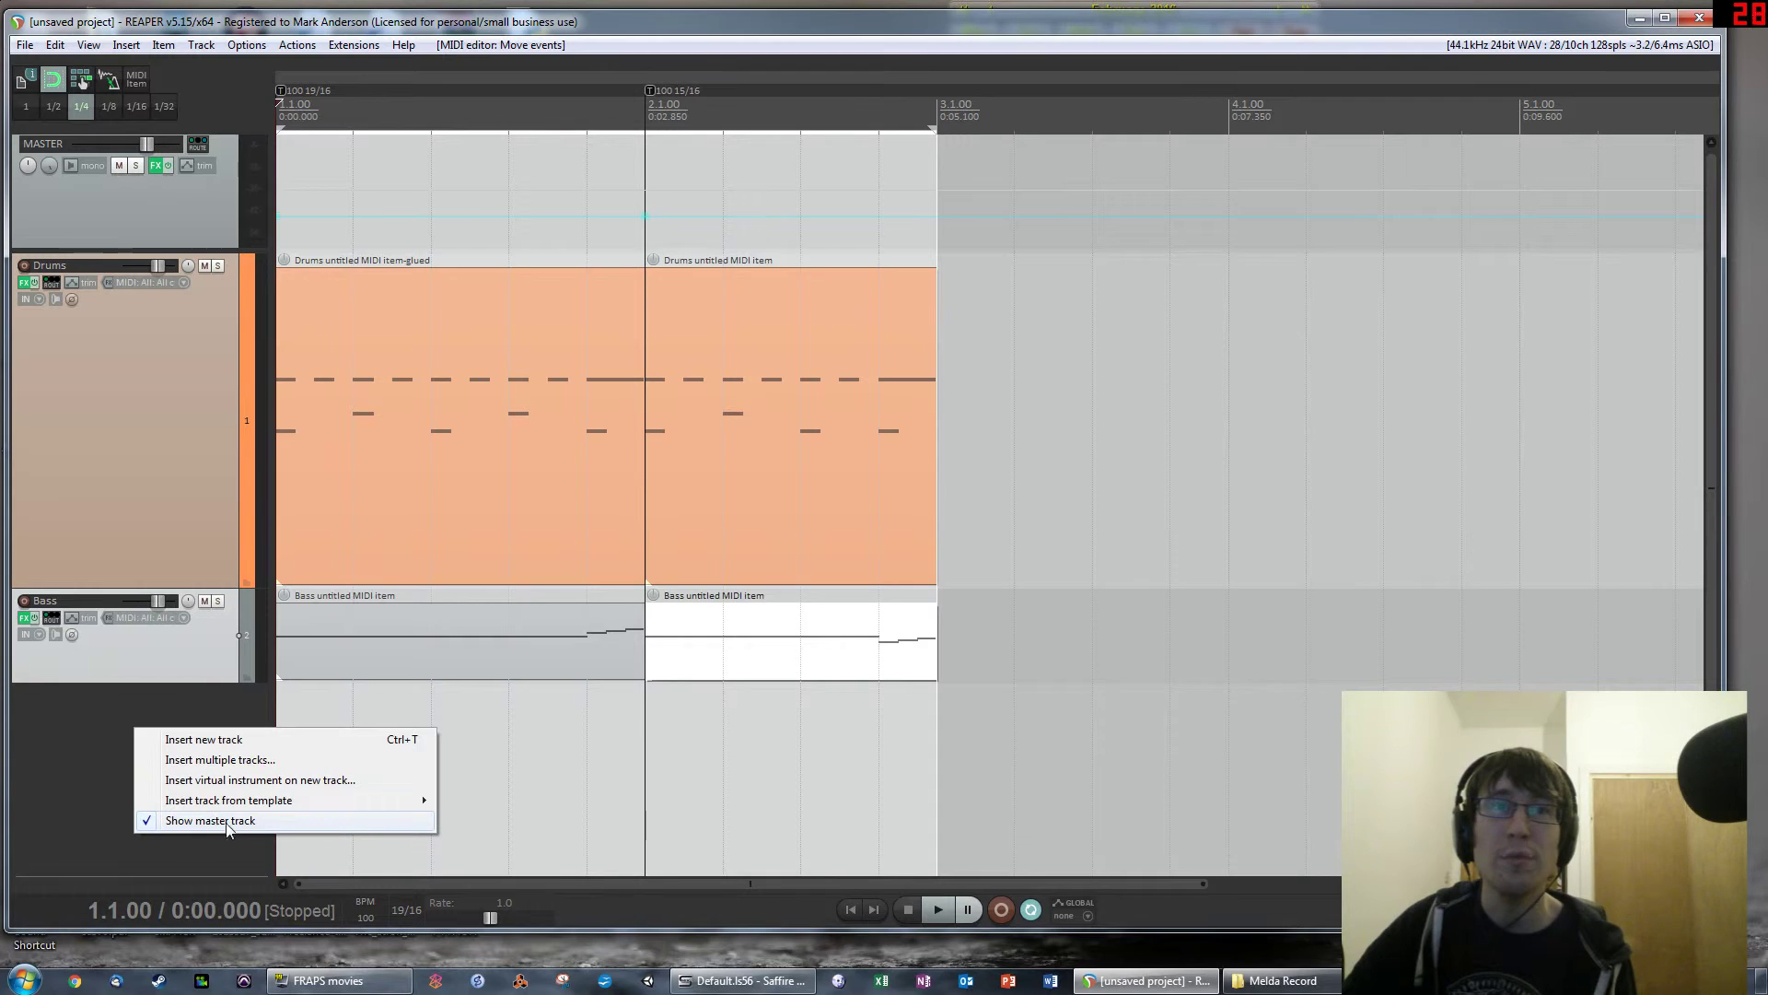
pyautogui.click(70, 196)
pyautogui.moveTo(750, 155); pyautogui.dragTo(252, 230)
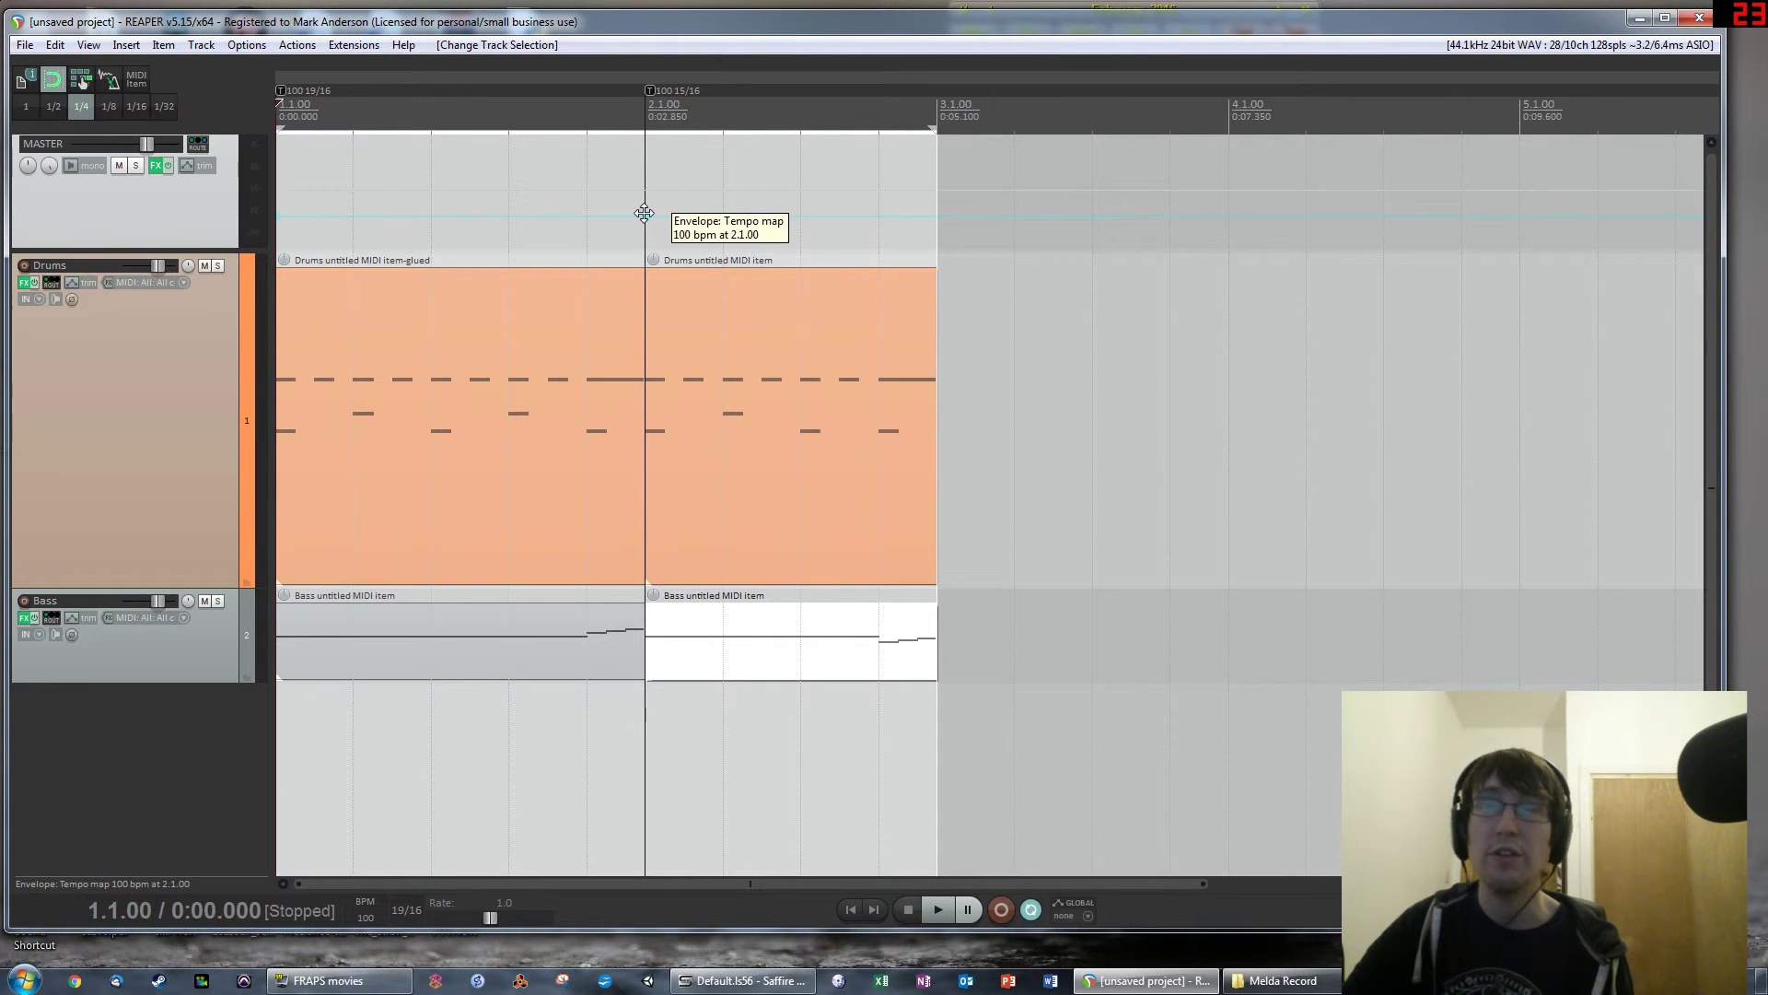
pyautogui.press('End')
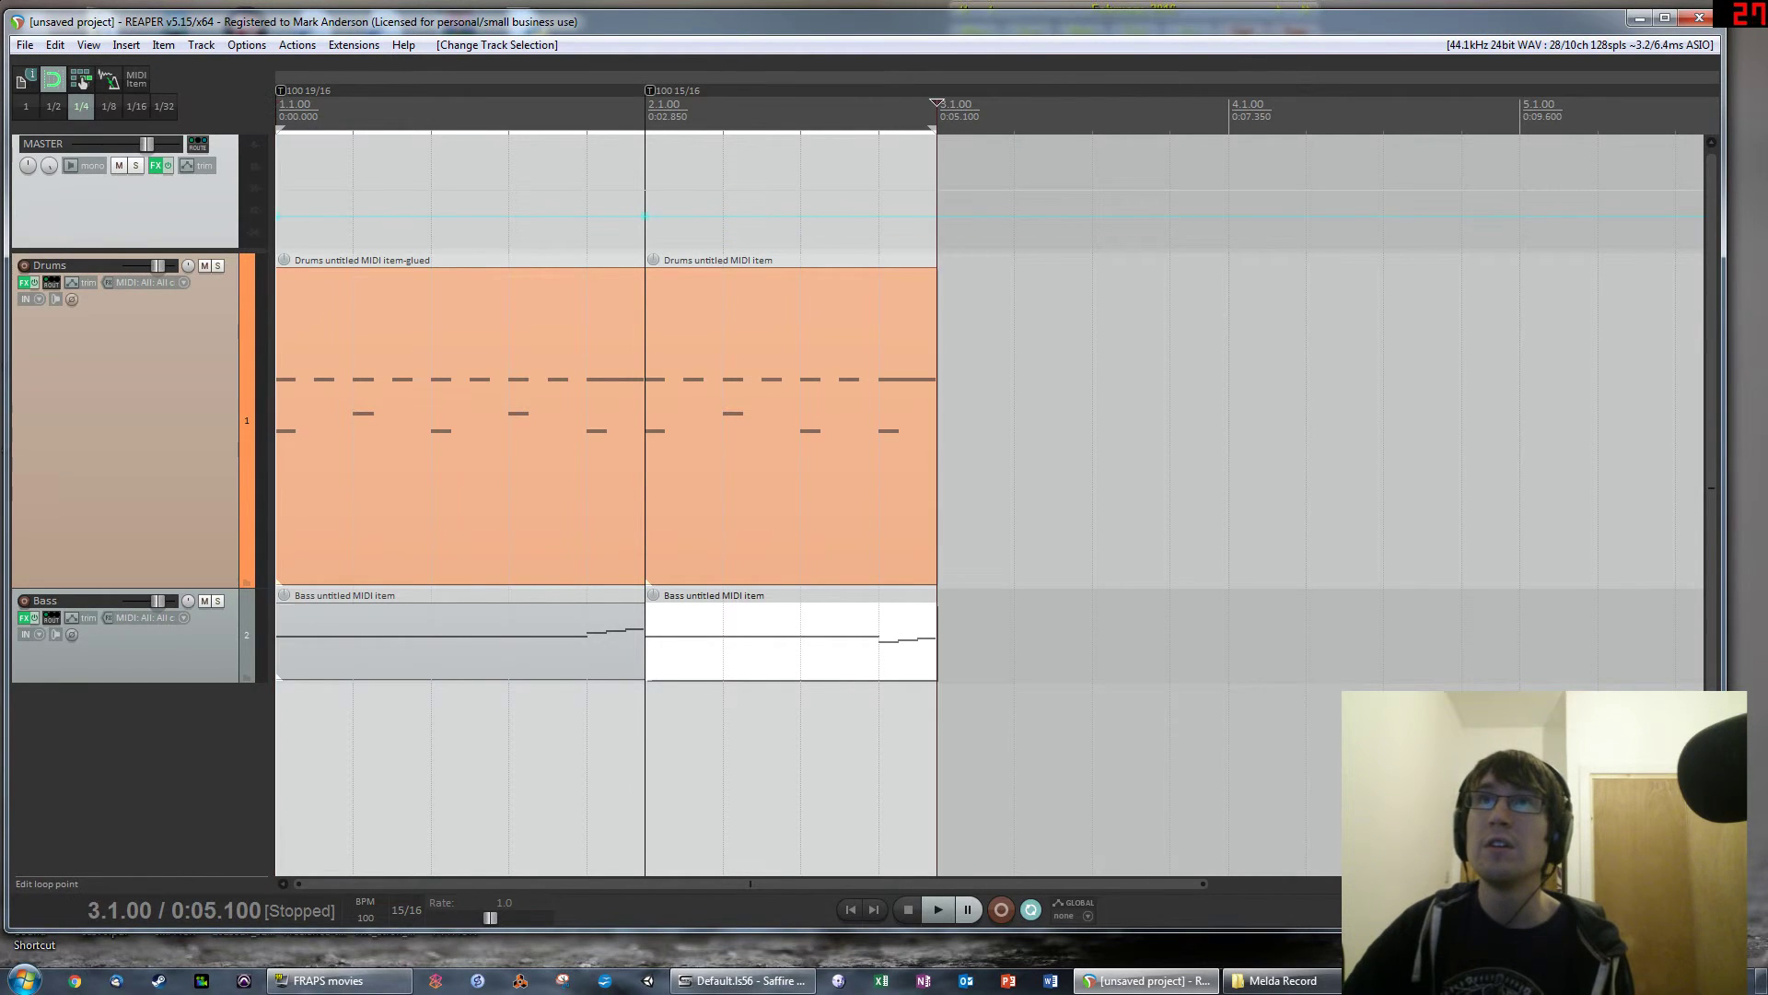
pyautogui.hotkey('ctrl', 'v')
# Copy all four Drums and Bass items to start at bar 3
pyautogui.moveTo(962, 658); pyautogui.dragTo(1122, 428)
pyautogui.scroll(-5, 1048, 446)
pyautogui.scroll(3, 1047, 446)
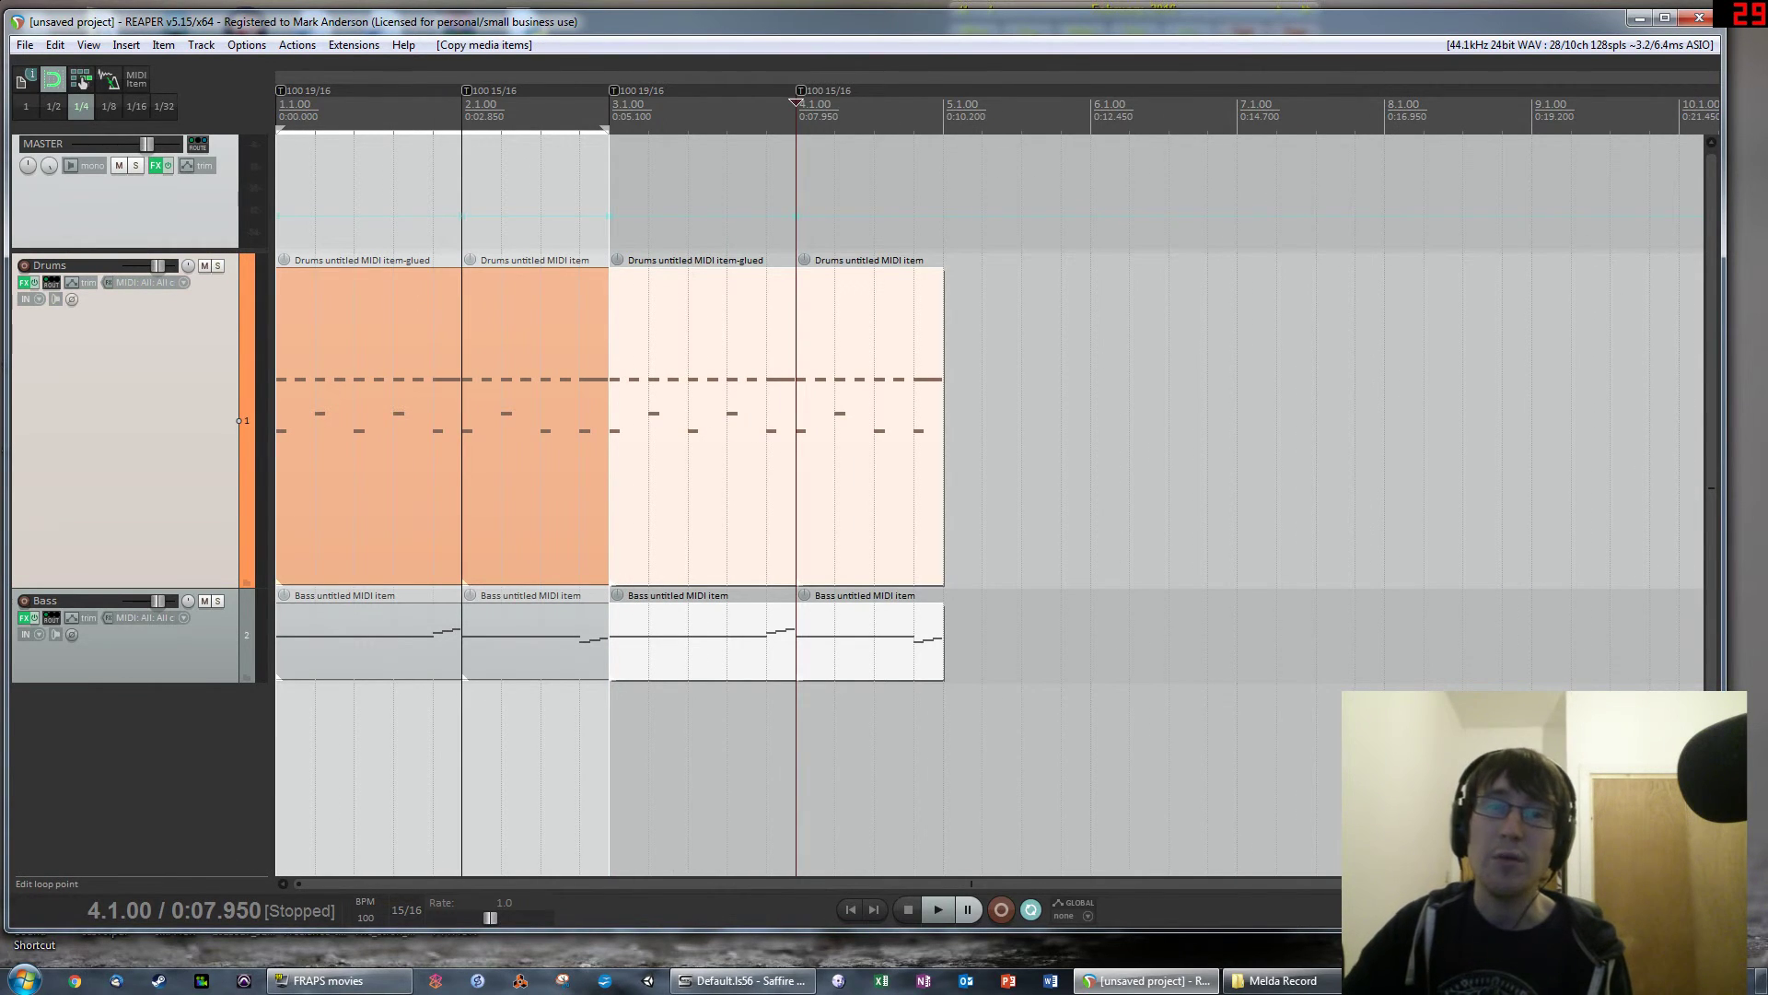
pyautogui.press('Home')
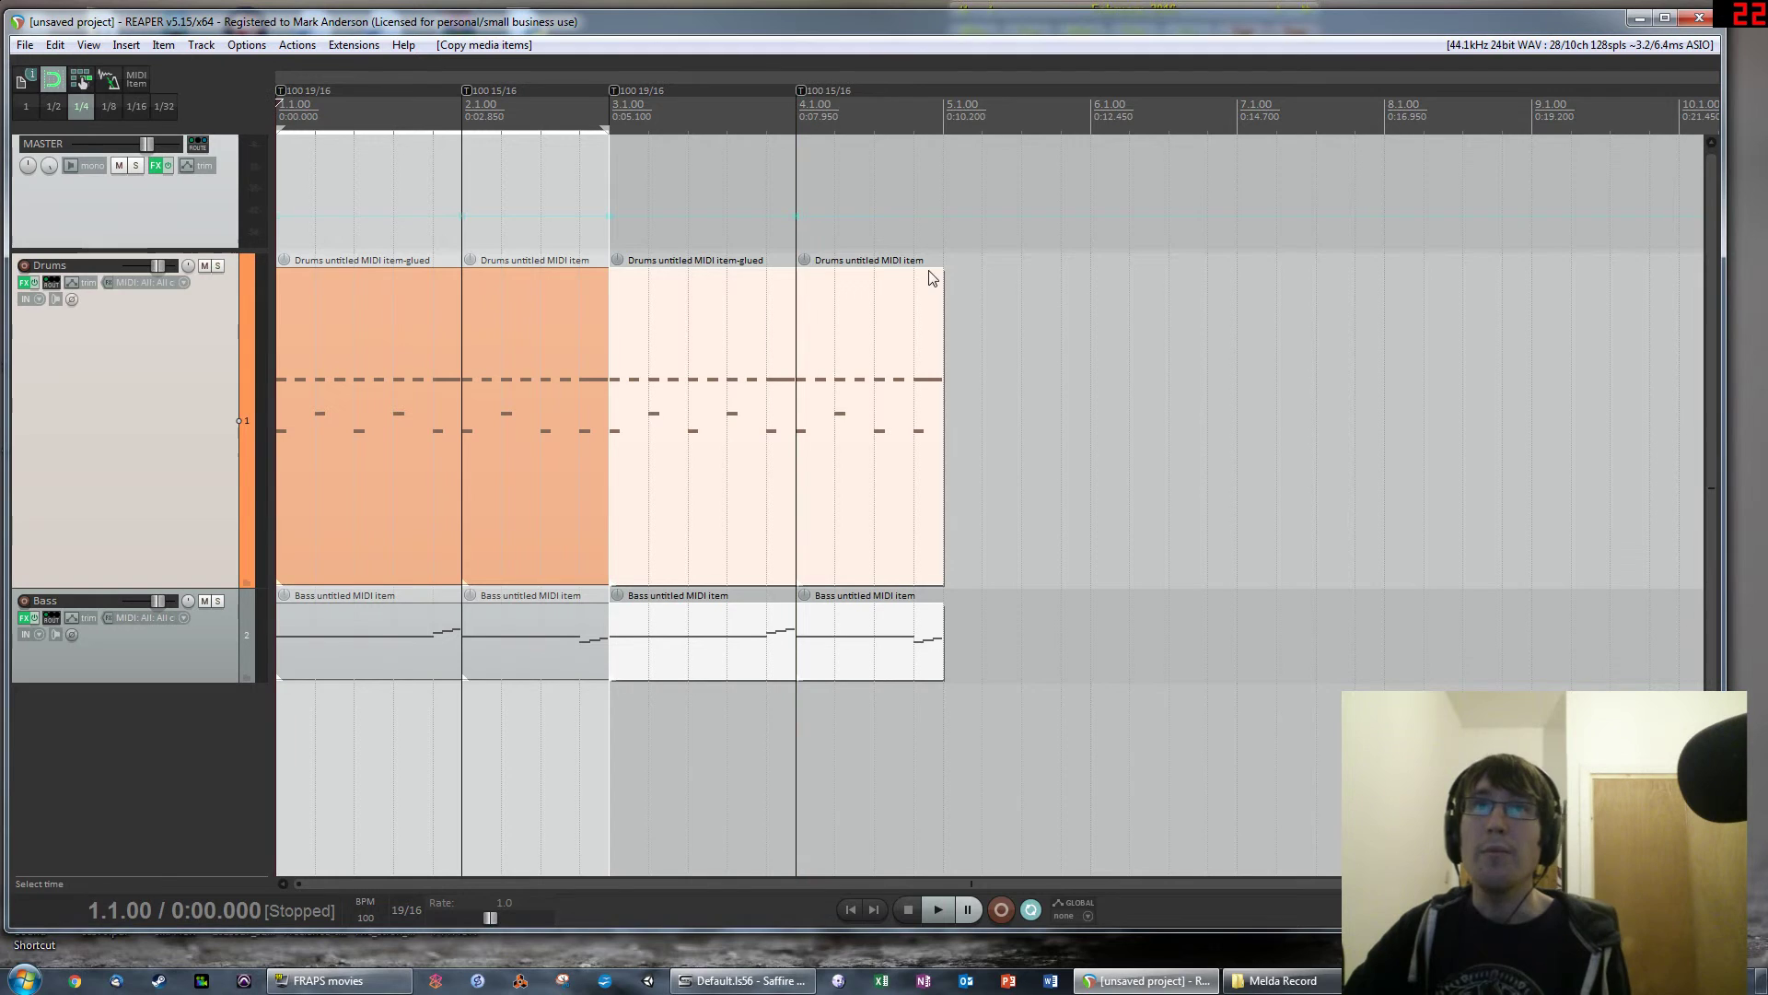
pyautogui.scroll(2, 931, 277)
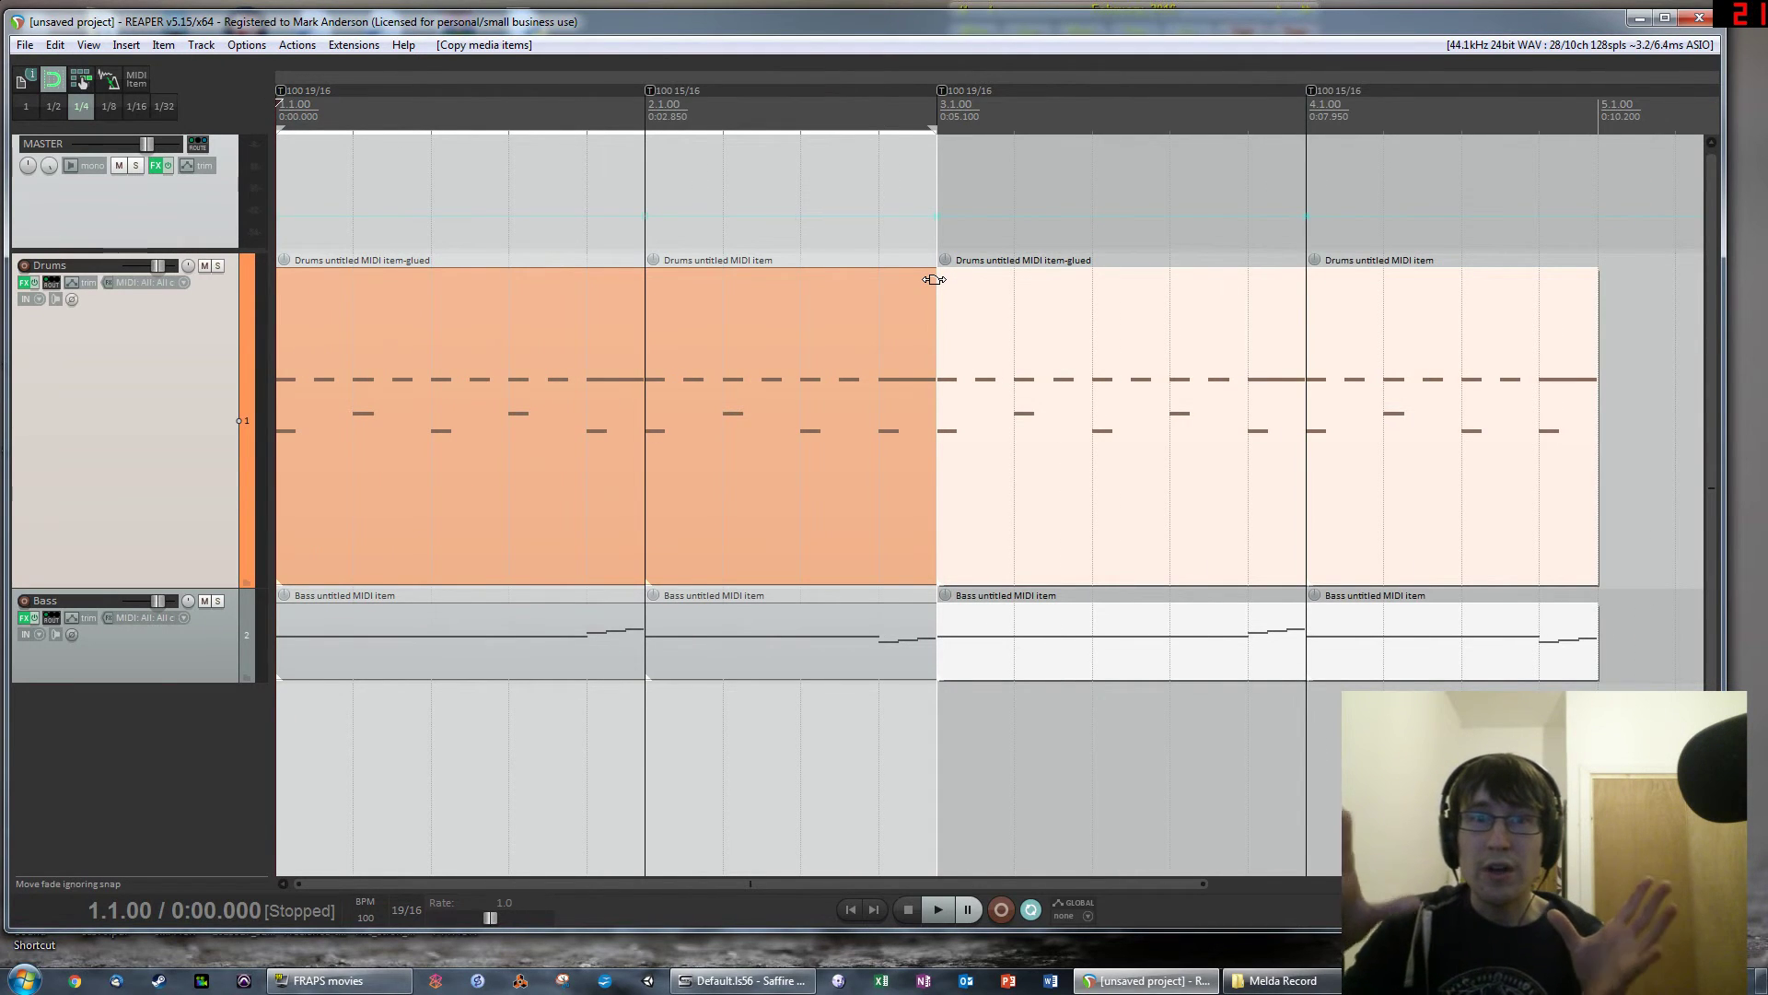